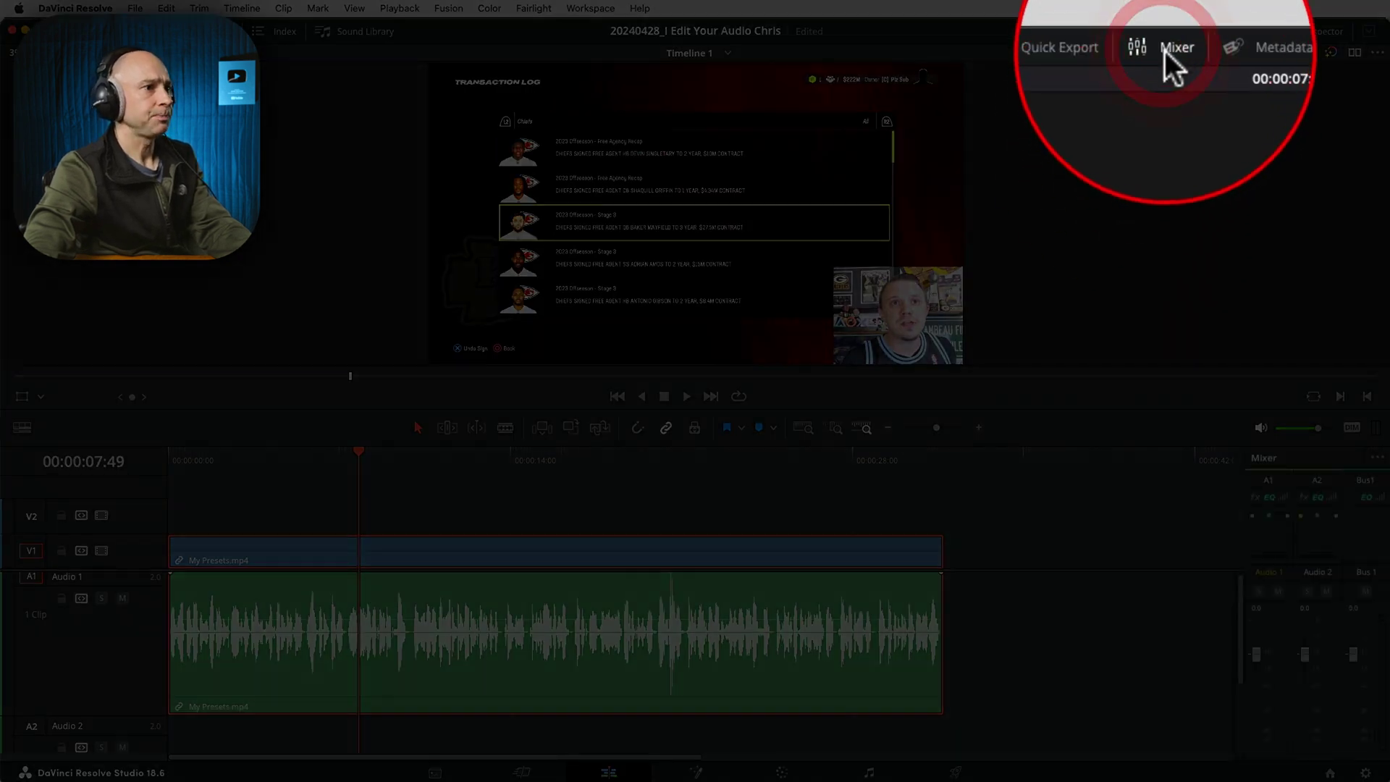
Show the mixer and play the timeline to check the Audio 1 track's levels
left_click(1162, 46)
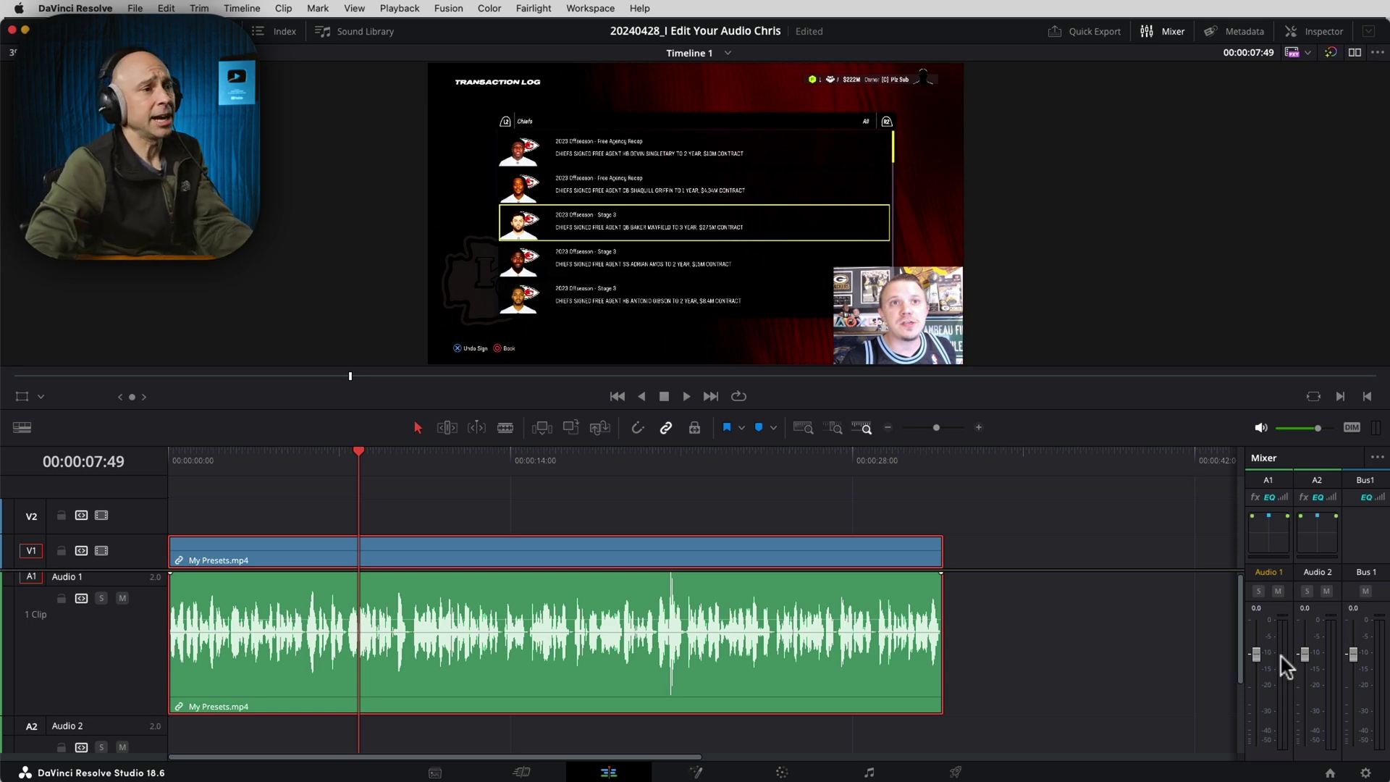
left_click(1276, 666)
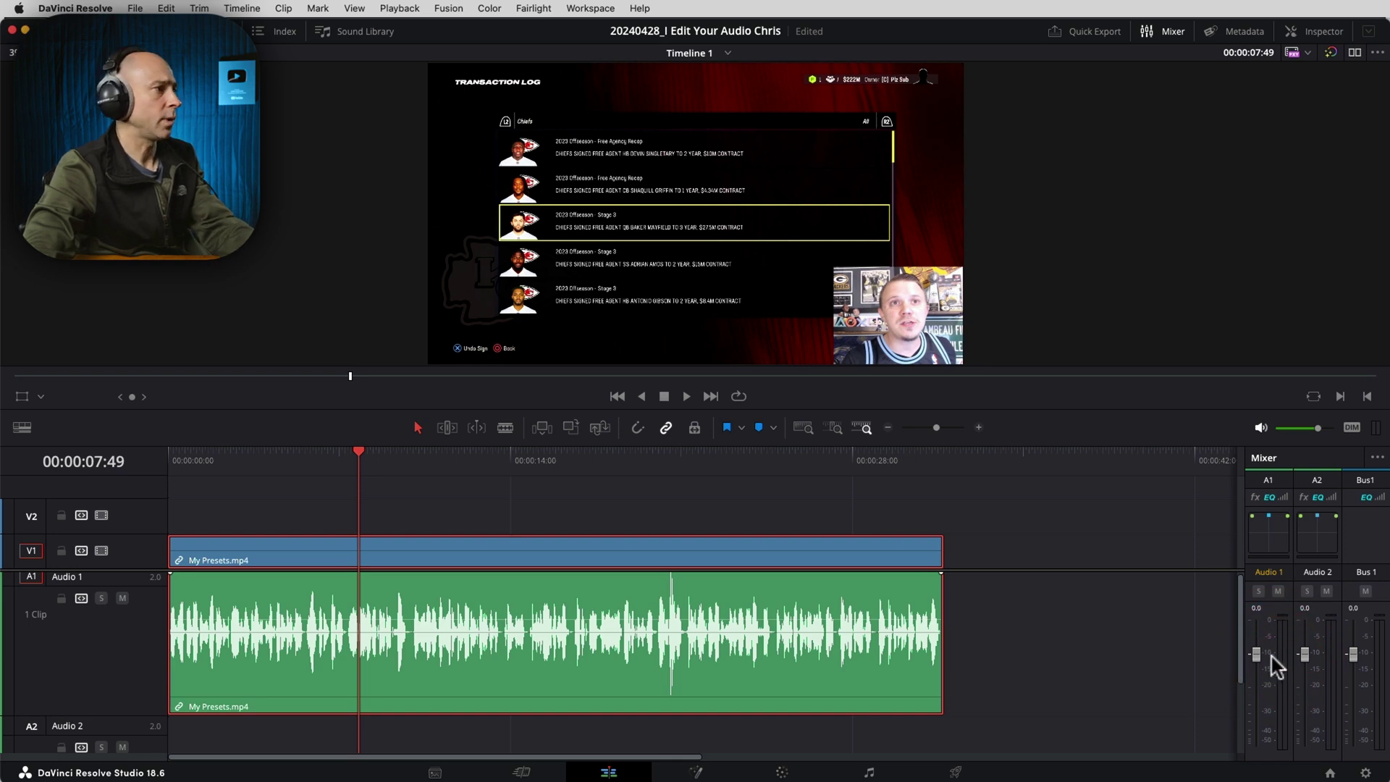
key("super+equal")
key("space")
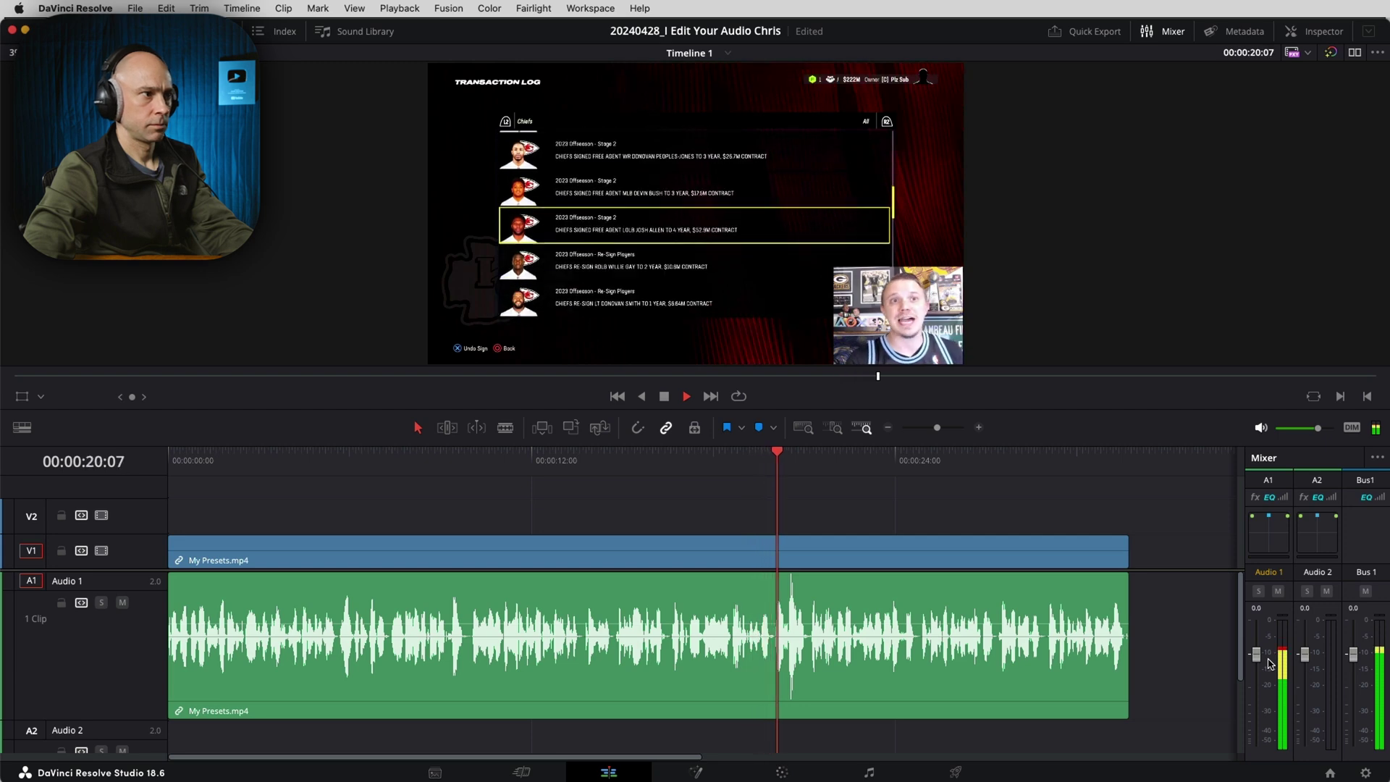
key("space")
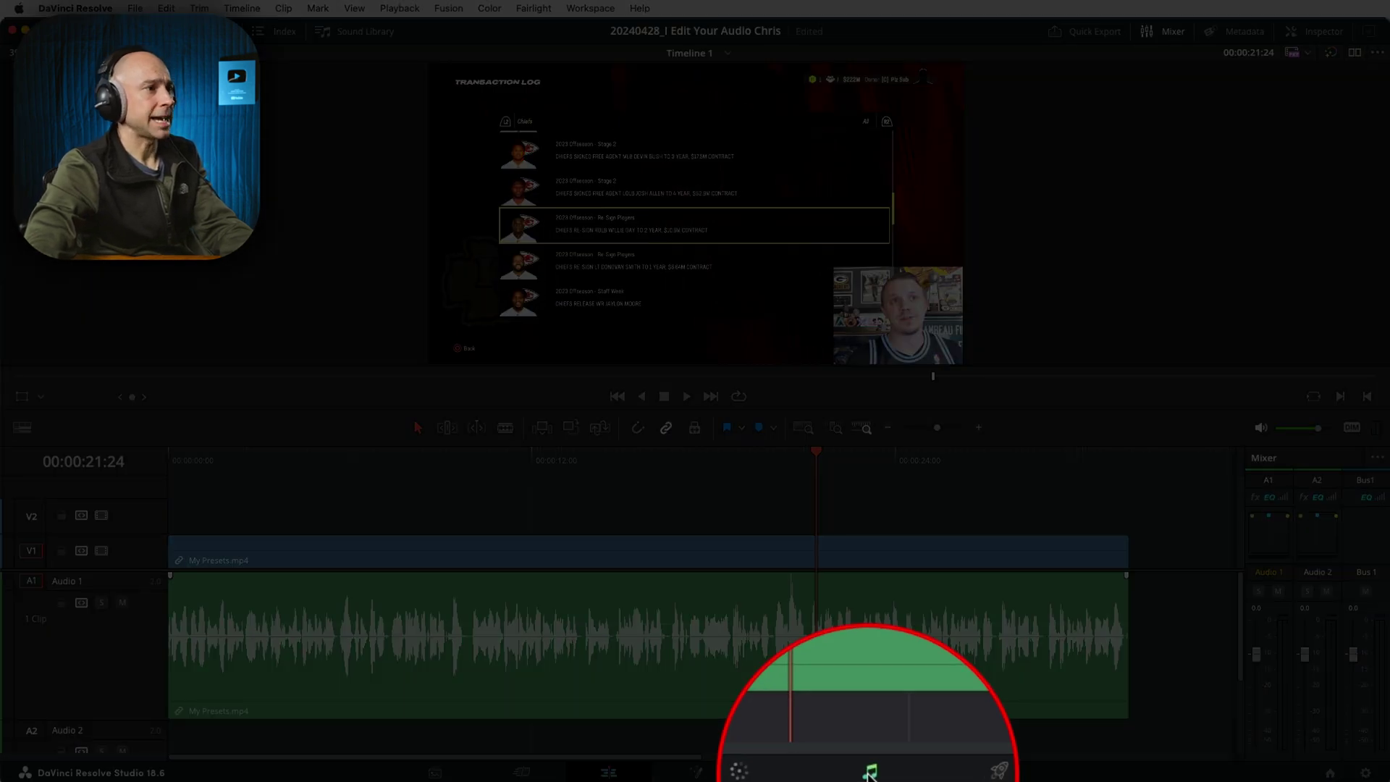
Switch to the Fairlight page, hide the Inspector, and enlarge the timeline so the Audio 1 waveform fills the view
left_click(869, 772)
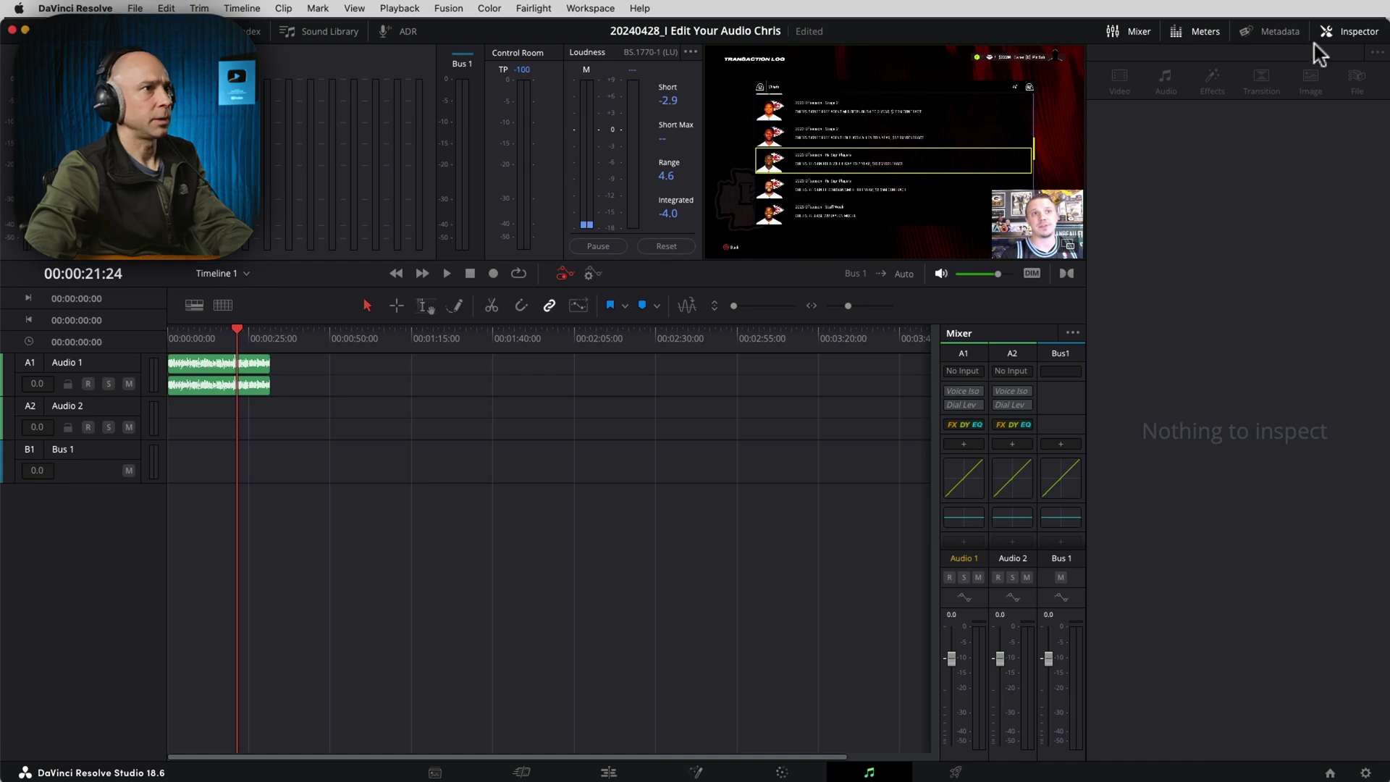
left_click(1348, 32)
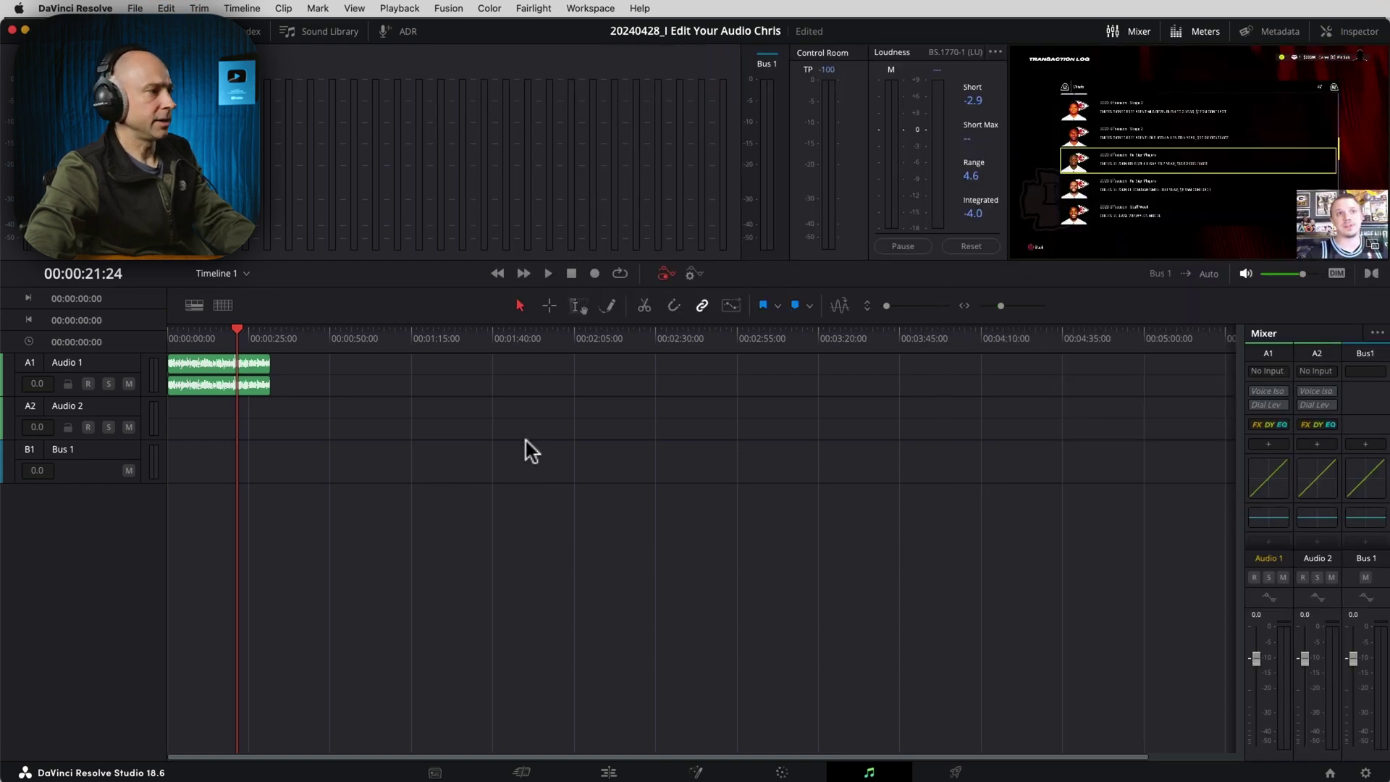
key("shift+z")
scroll(564, 446, "up", 5)
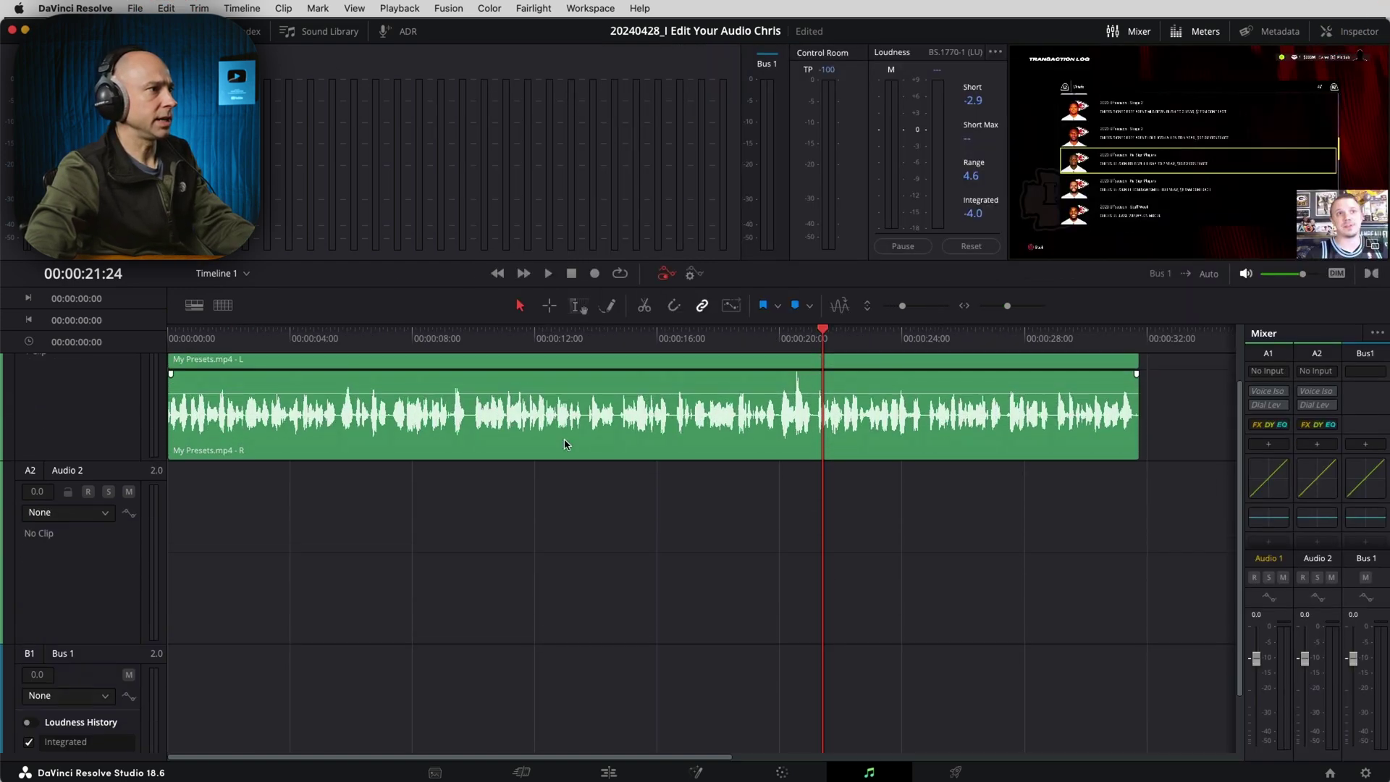
scroll(576, 516, "up", 2)
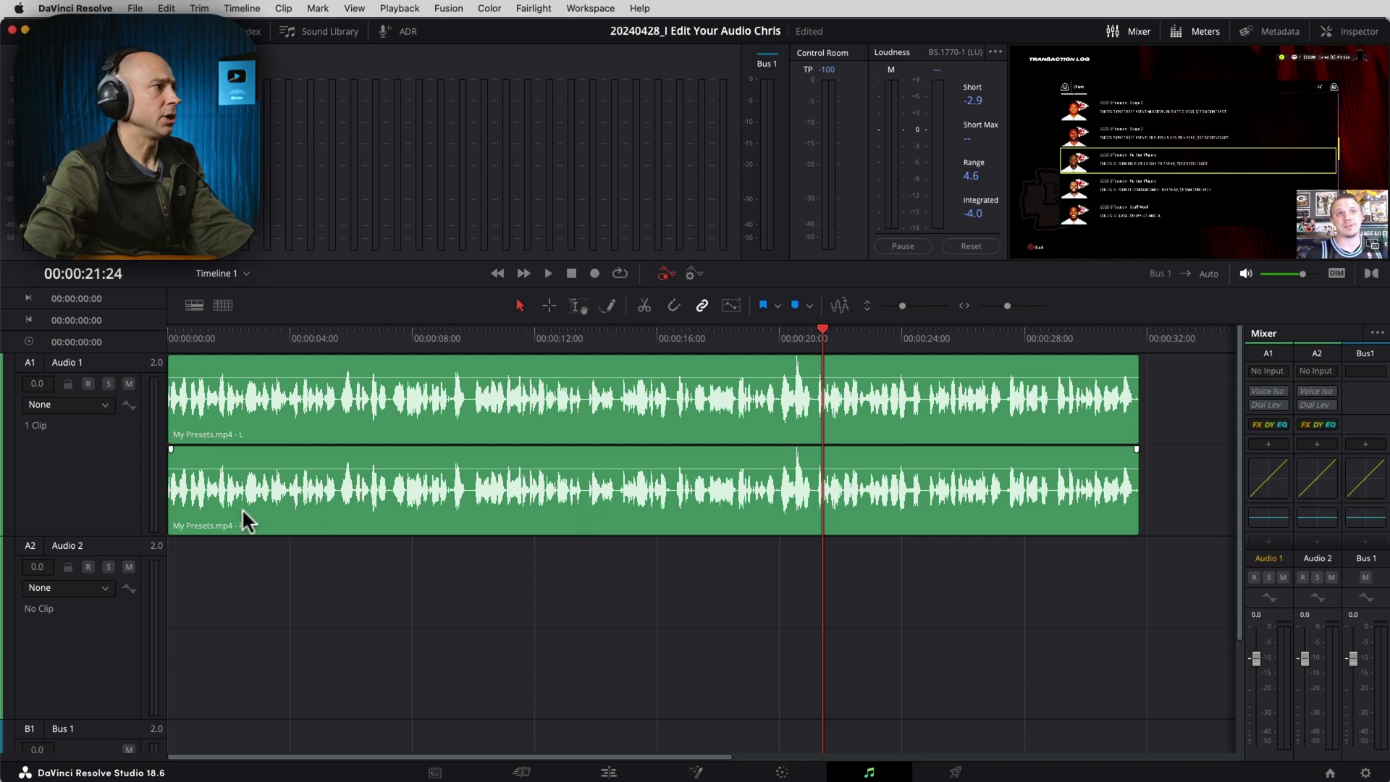
Set Audio 1's processing order to EQ DY FX and open that track's equalizer
left_click(64, 468)
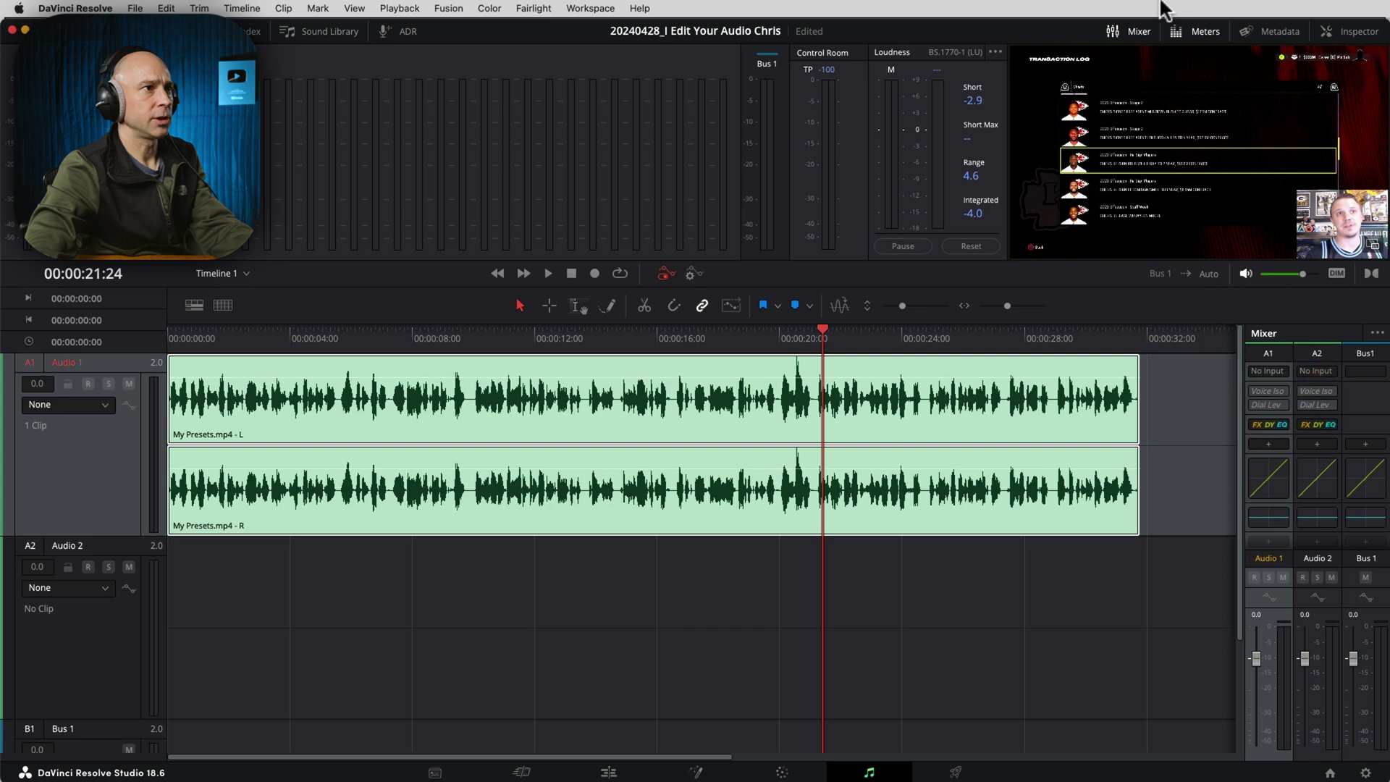
left_click(1130, 33)
left_click(1129, 34)
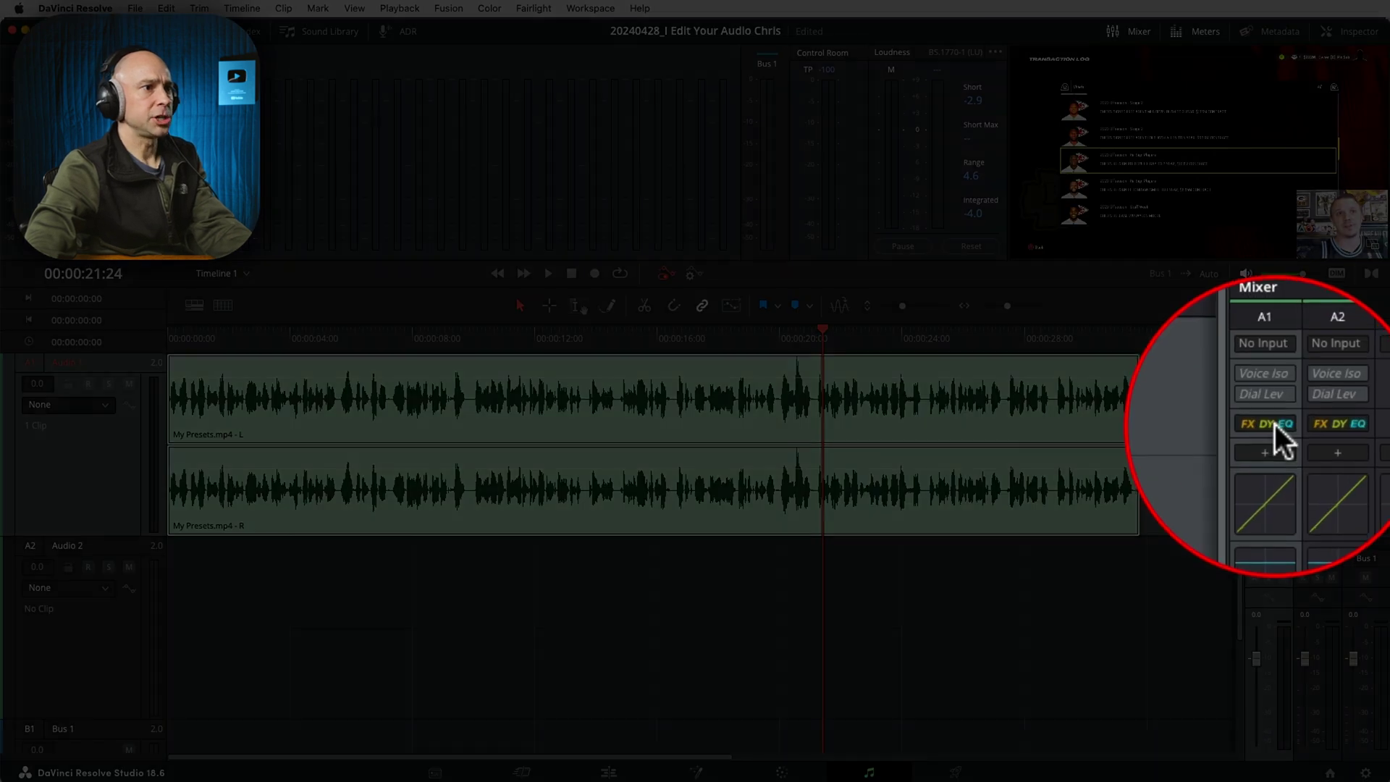
left_click(1275, 424)
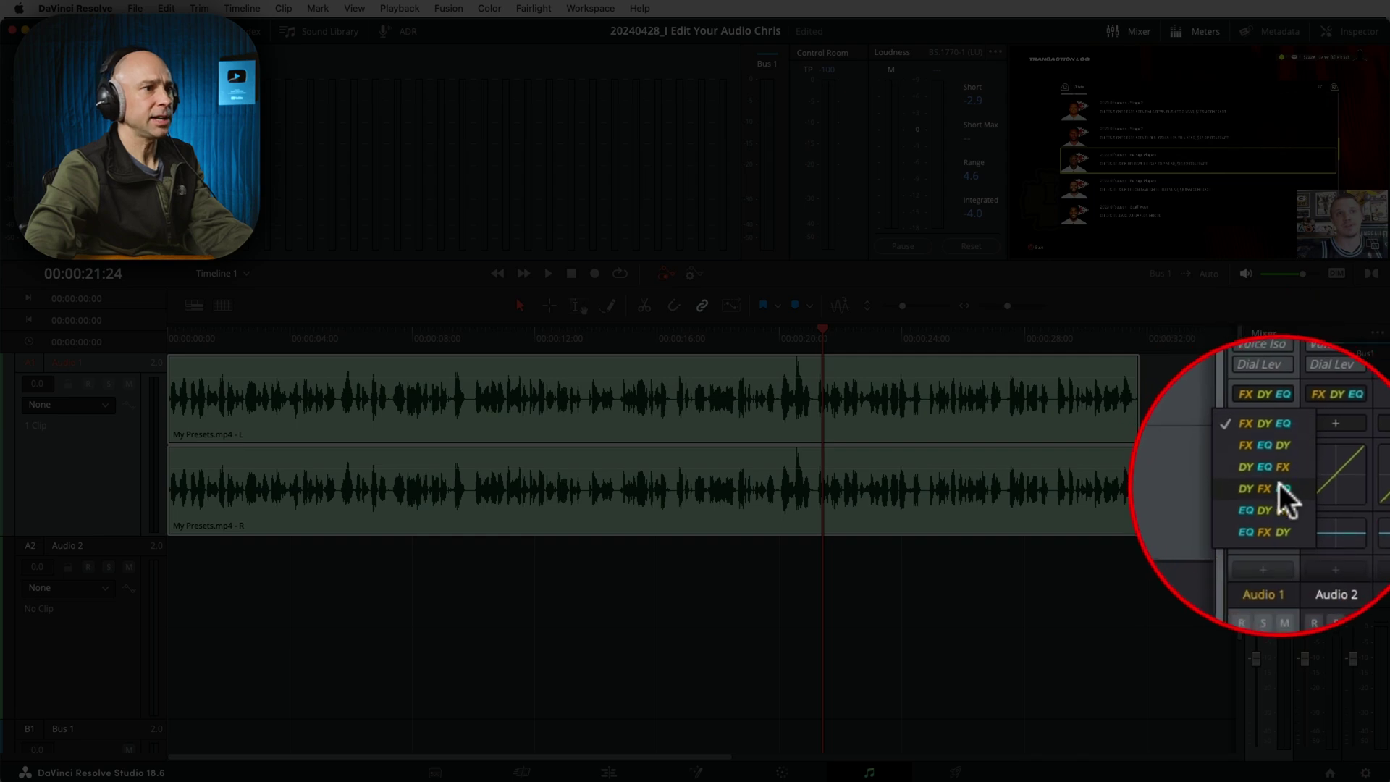
left_click(1281, 502)
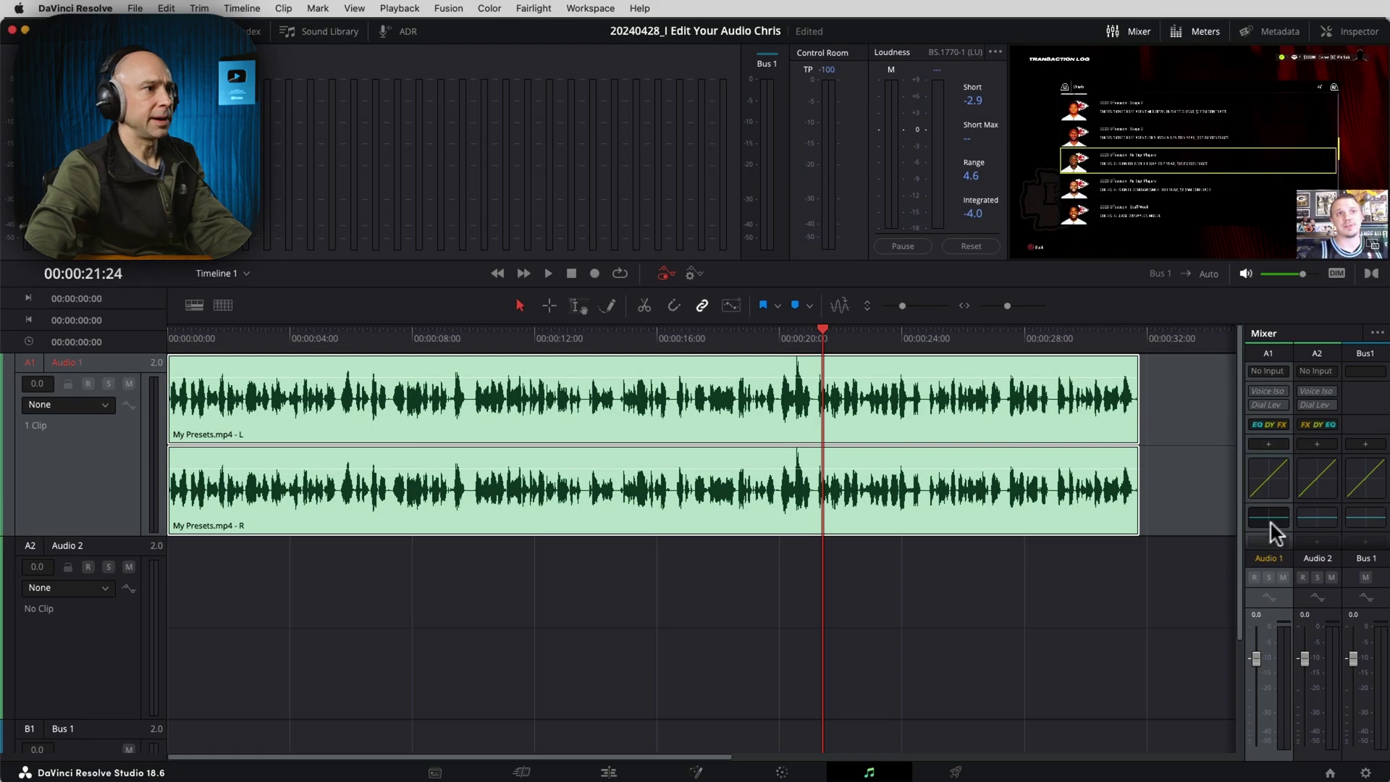
double_click(1272, 521)
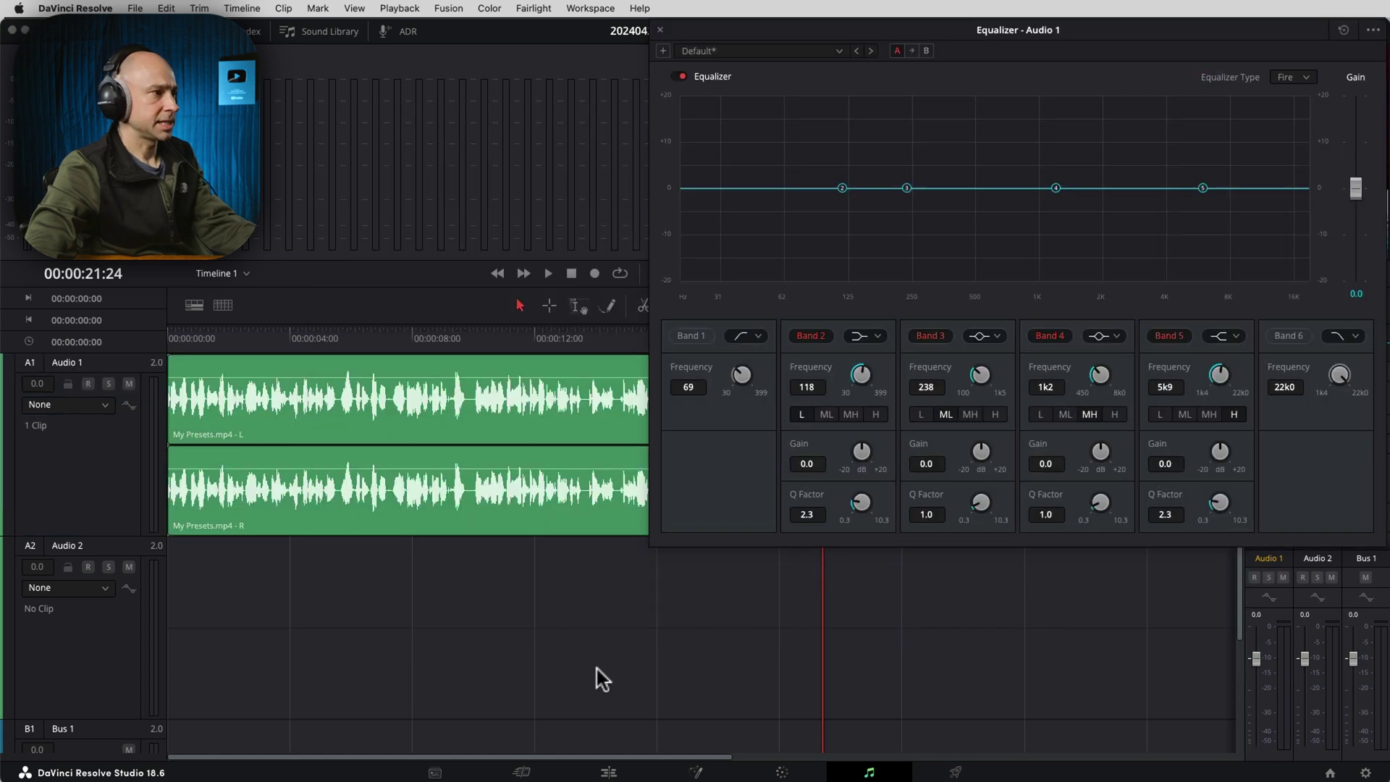
Move the playhead to the timeline start, mark the whole My Presets.mp4 clip as the range, and enable loop playback
scroll(462, 639, "down", 3)
scroll(459, 636, "down", 4)
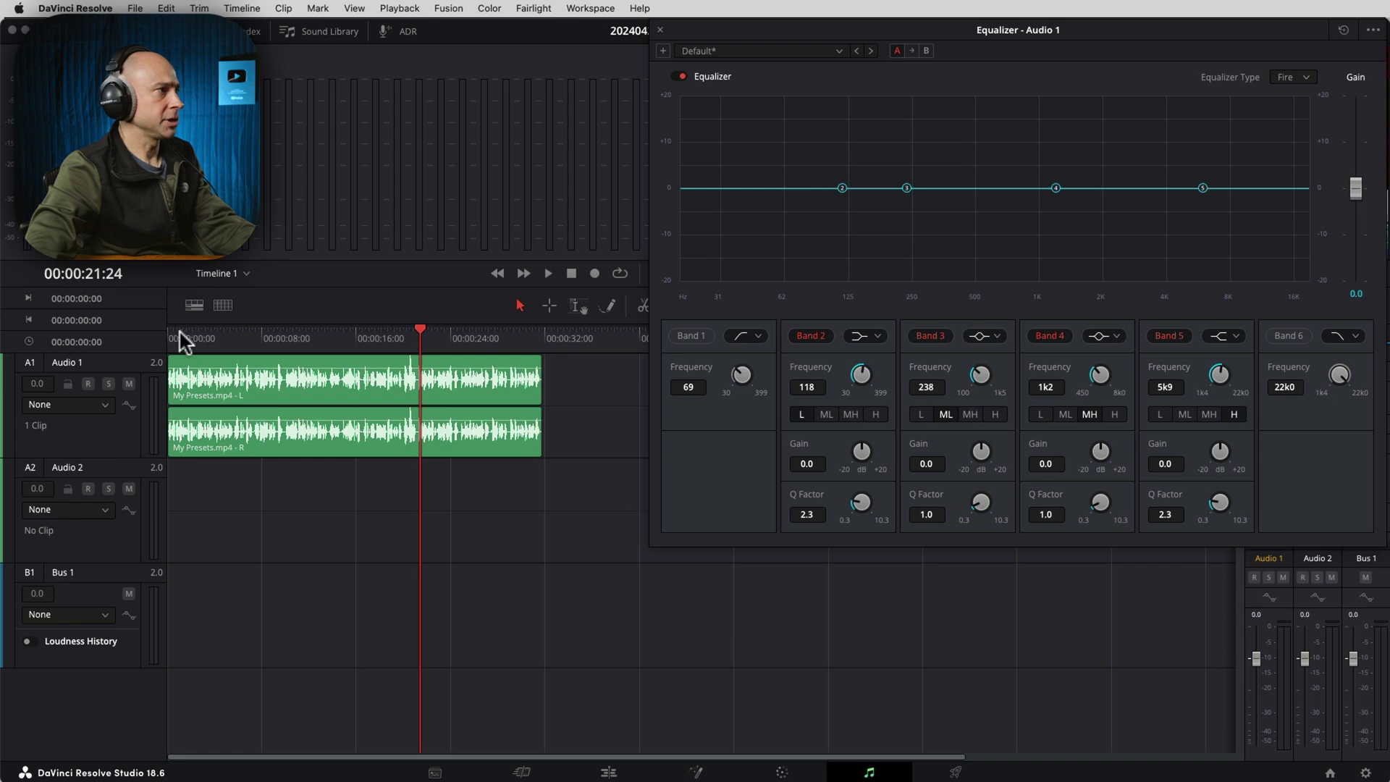
left_click(157, 330)
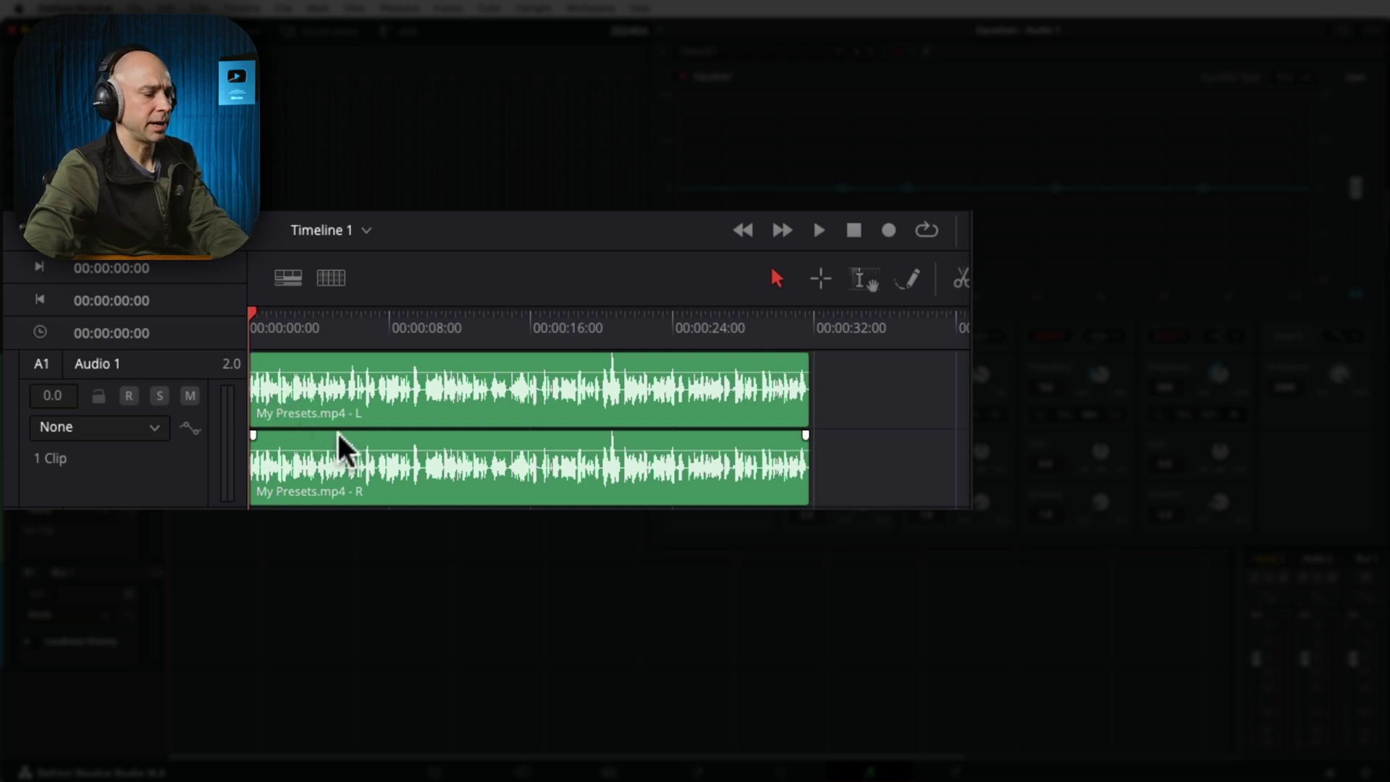
key("x")
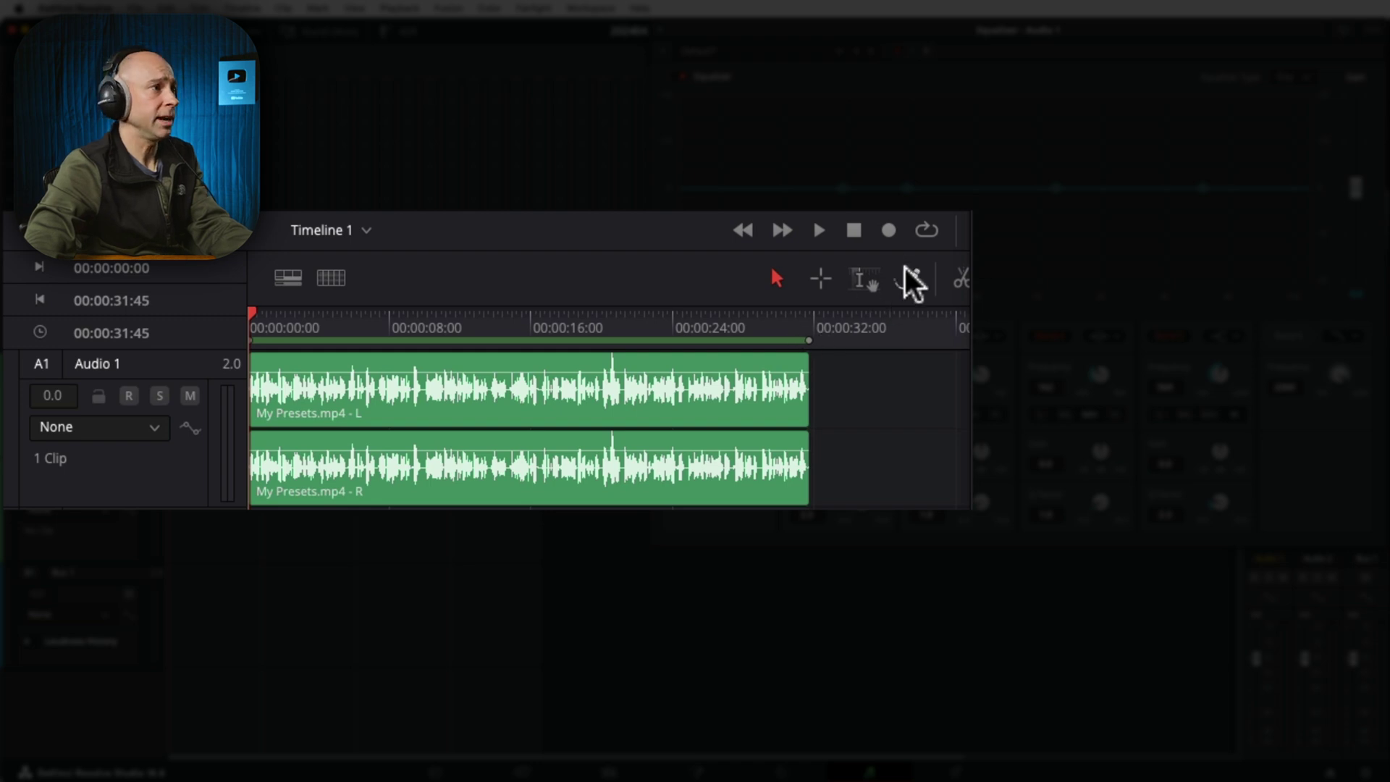
left_click(927, 232)
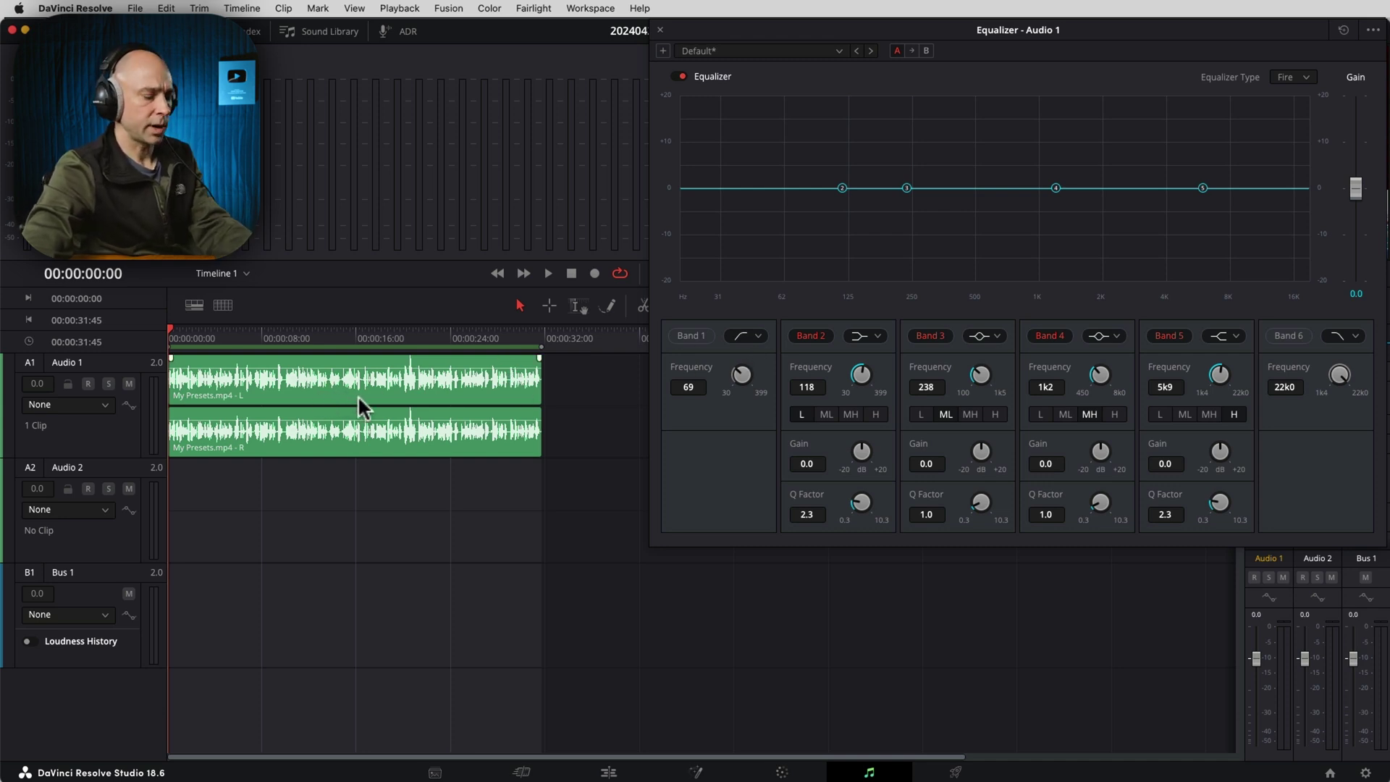
Start looped playback and enable the equalizer's Band 1 low cut at 114 Hz
key("space")
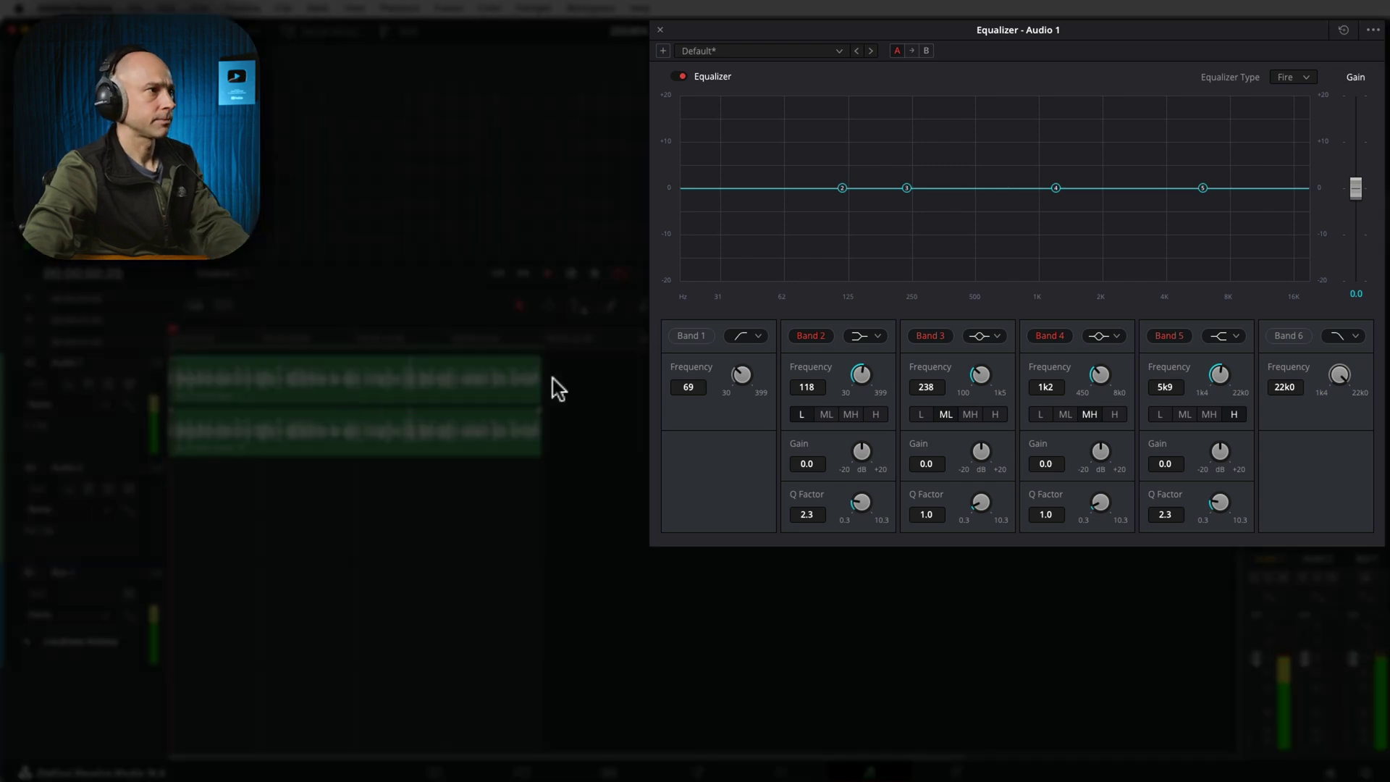
left_click(711, 334)
left_click_drag(744, 373, 793, 373)
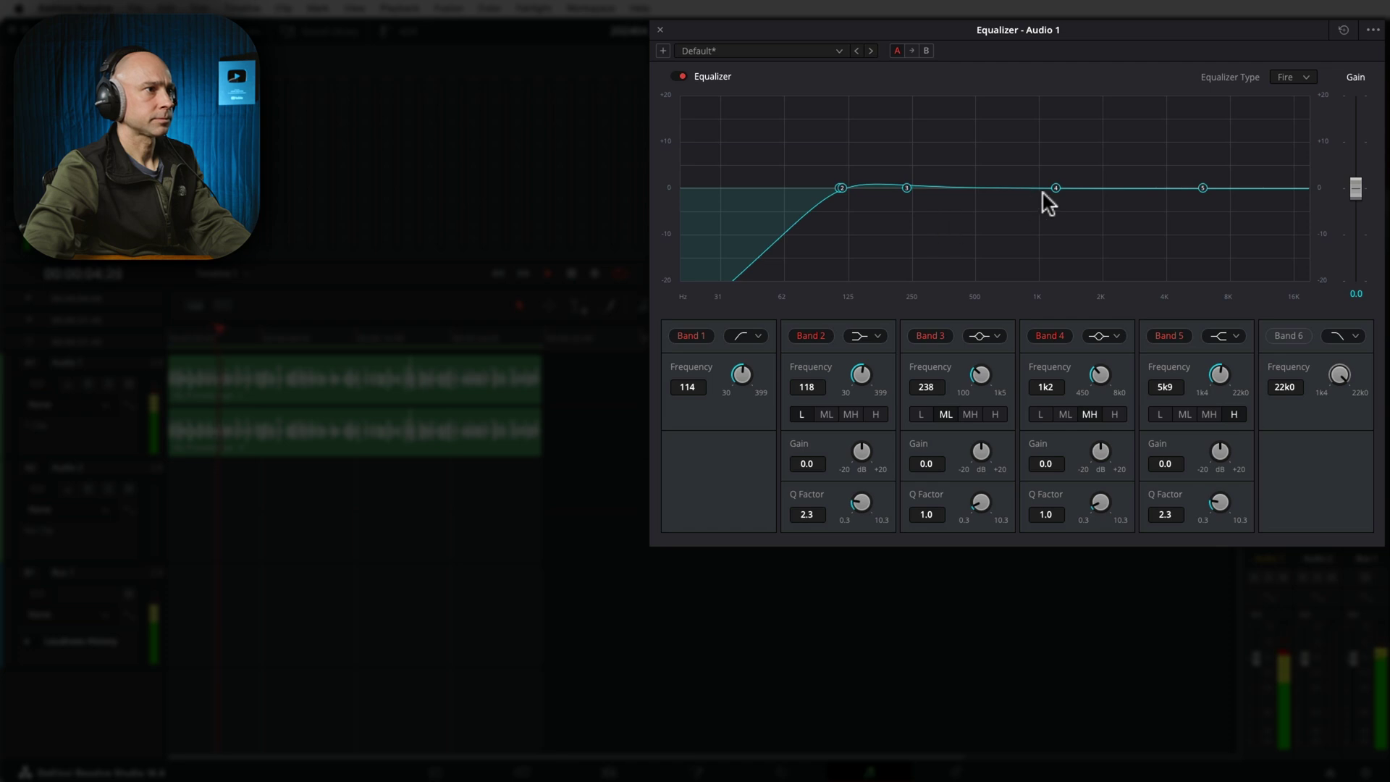
Cut Band 4 by 5.5 dB at 893 Hz with a Q factor of 7.2, and enable the Band 6 high cut at 16.8 kHz
left_click_drag(1052, 182, 1029, 215)
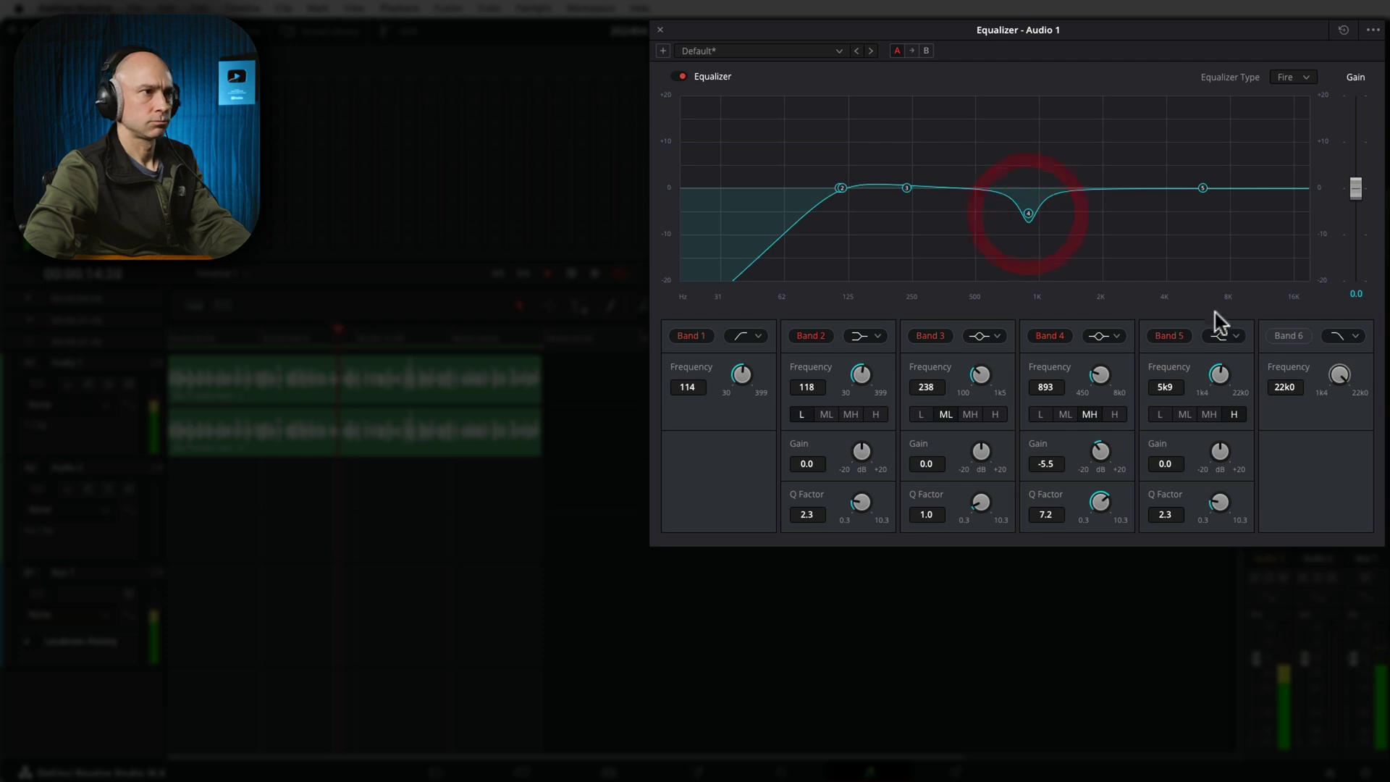
mouse_move(1340, 379)
left_mouse_down()
mouse_move(1316, 373)
mouse_move(1328, 376)
left_mouse_up()
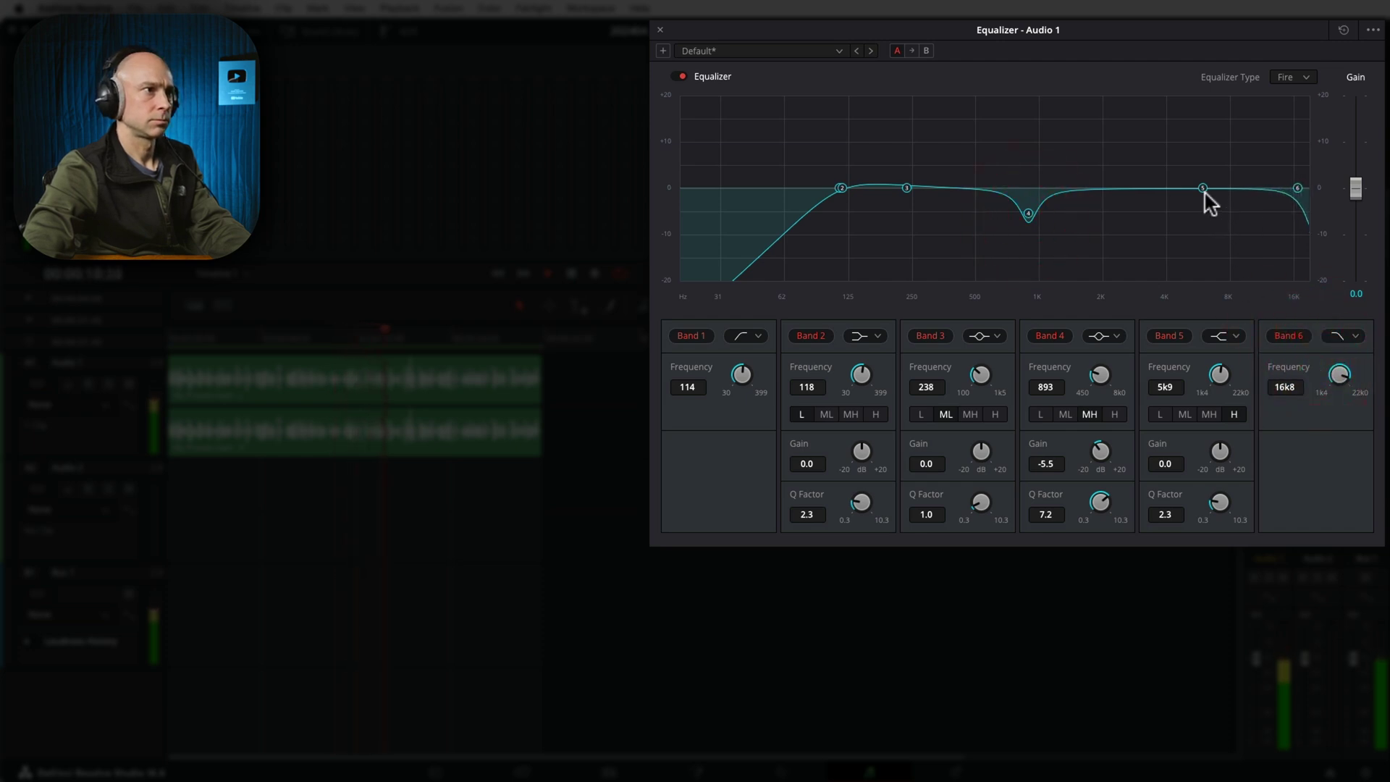
Sweep Band 3 with a narrow boost, then cut it by 5.8 dB at 367 Hz with a Q factor of 10.1
left_click_drag(906, 188, 921, 177)
scroll(921, 176, "up", 5)
scroll(922, 176, "up", 2)
left_click_drag(921, 177, 947, 127)
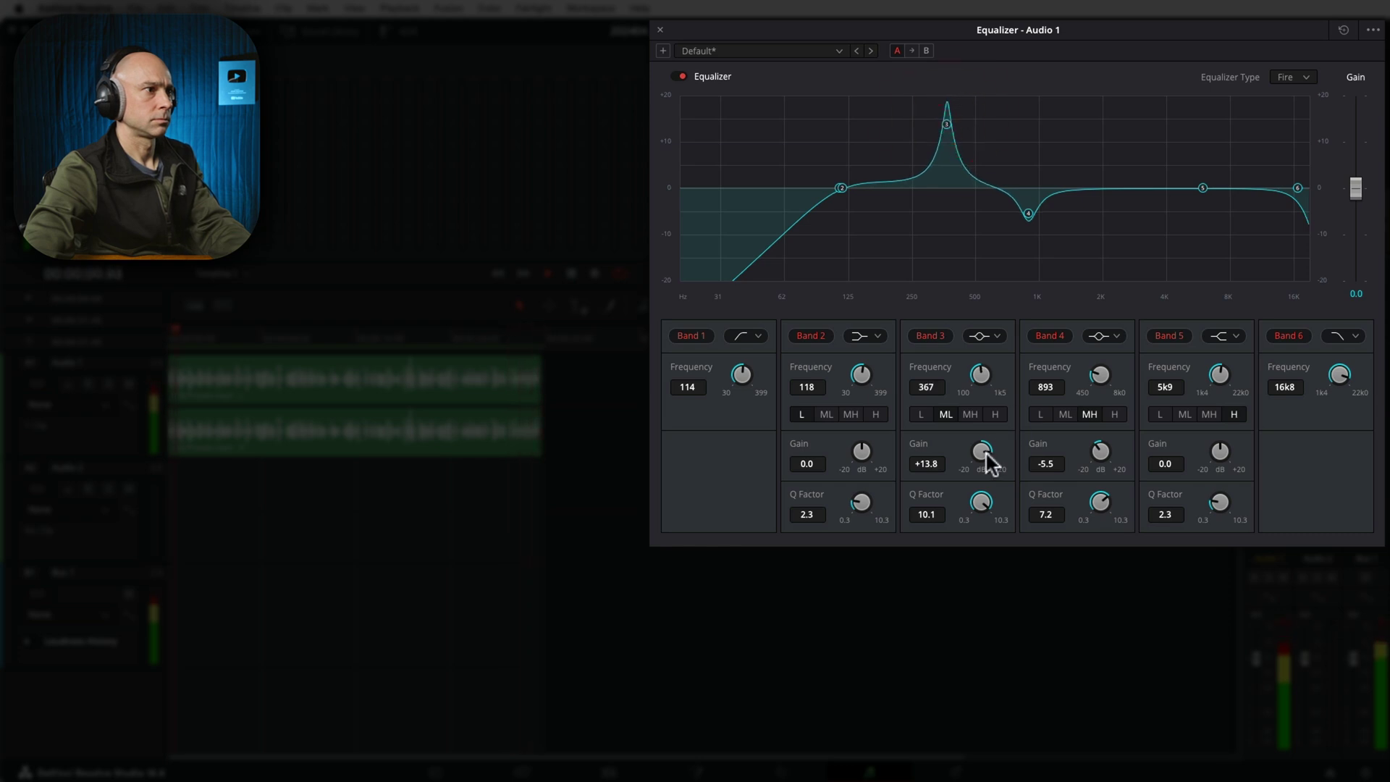
left_click_drag(985, 446, 861, 450)
Change Band 2 to a bell cutting 2.2 dB at 224 Hz with Q 7.6, and raise Band 1's low cut to 121 Hz
left_click(861, 449)
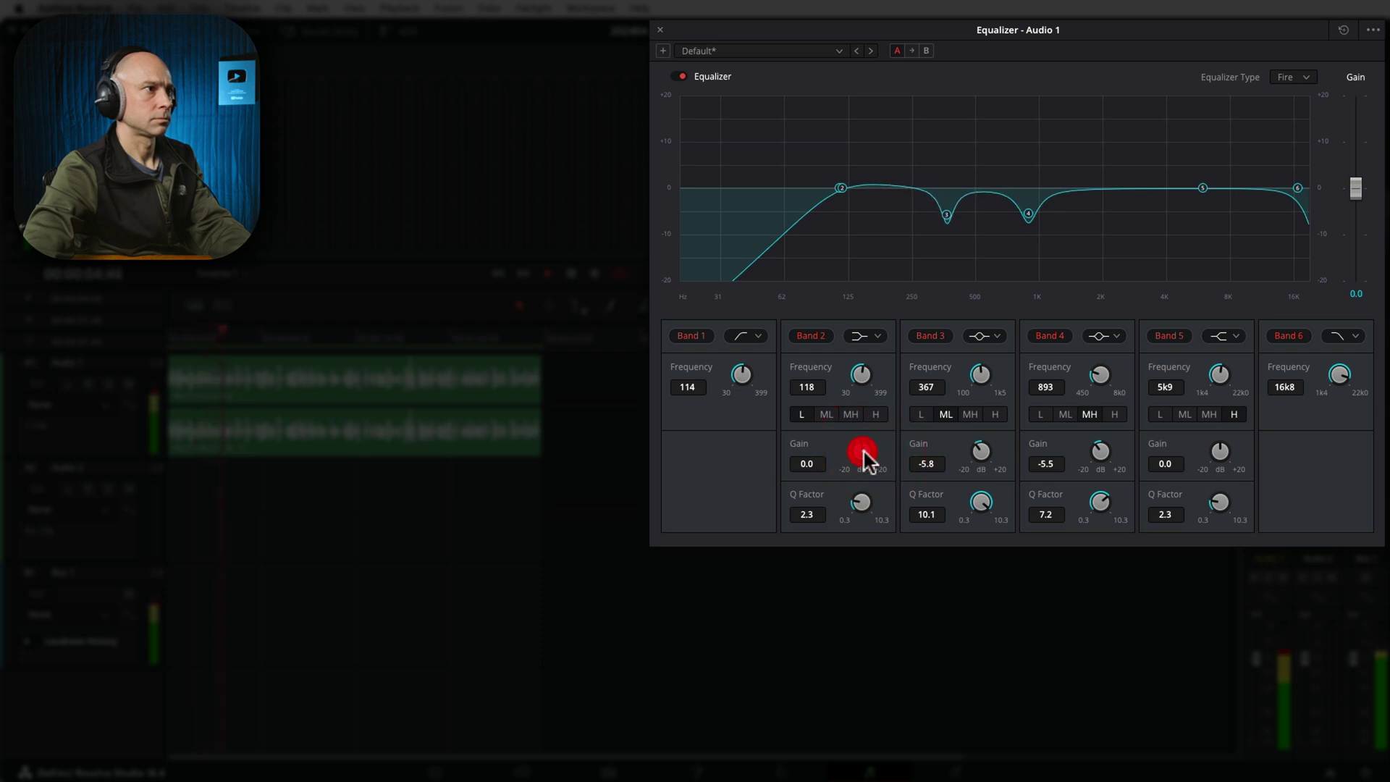
left_click(865, 336)
left_click(869, 350)
left_click_drag(840, 188, 901, 197)
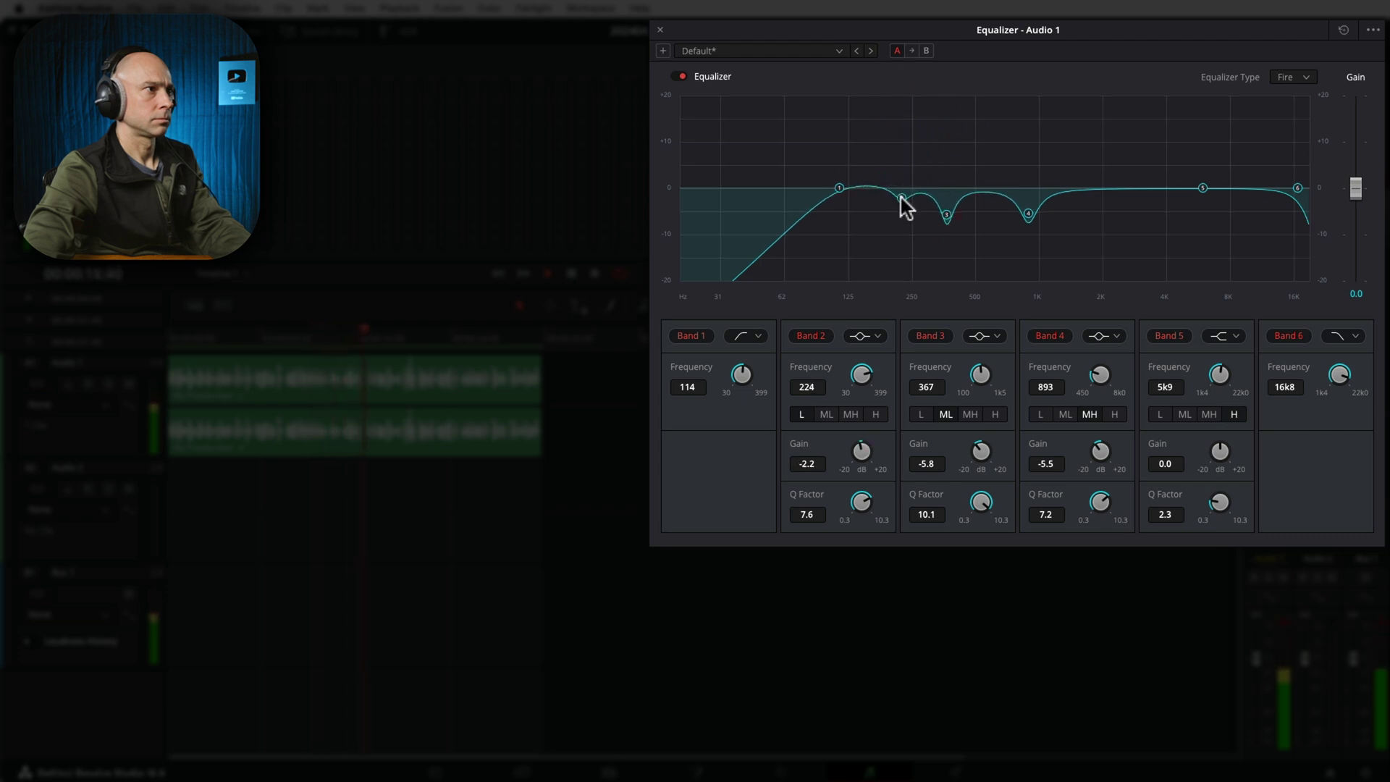
left_click_drag(744, 358, 745, 372)
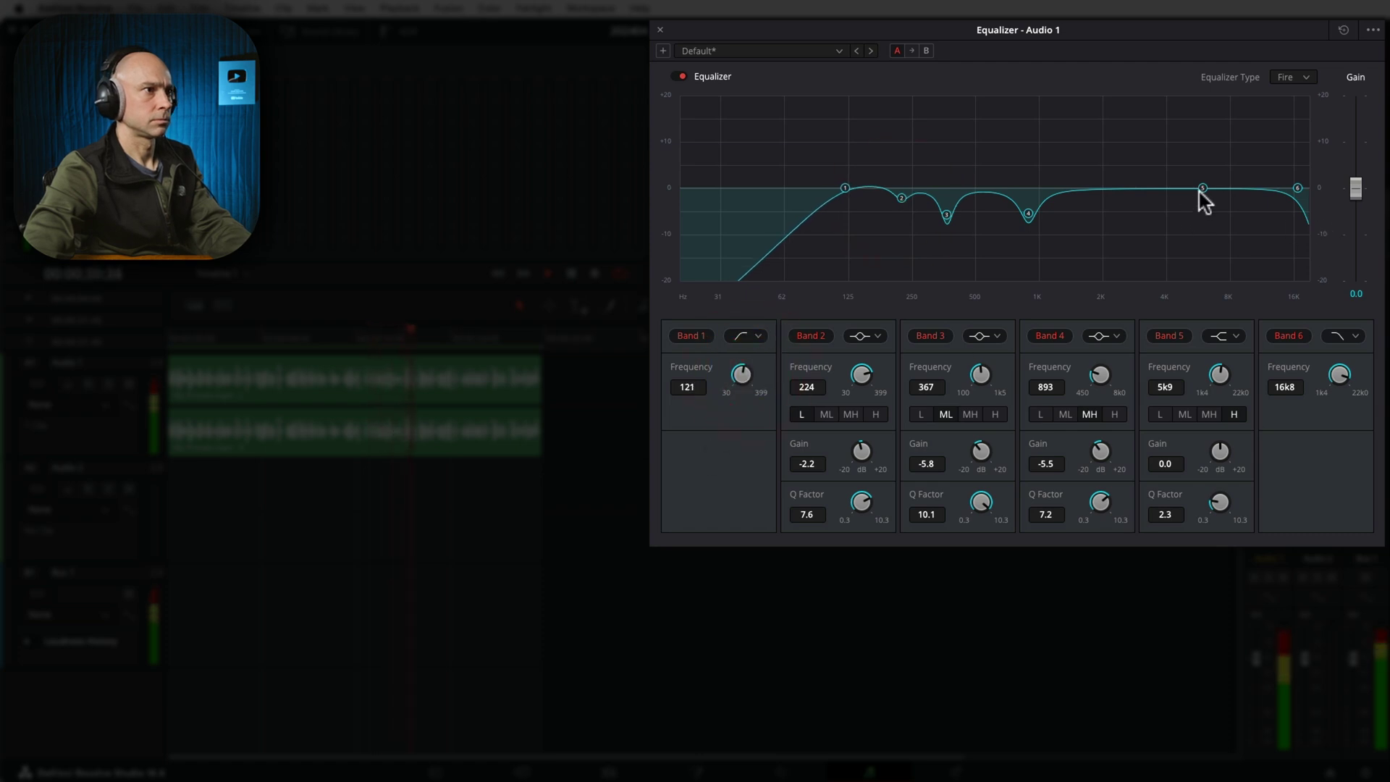
Change Band 5 to a bell boosting 1.4 dB at 5.5 kHz with a Q factor of 0.3
left_click_drag(1202, 188, 1145, 181)
left_click(1220, 336)
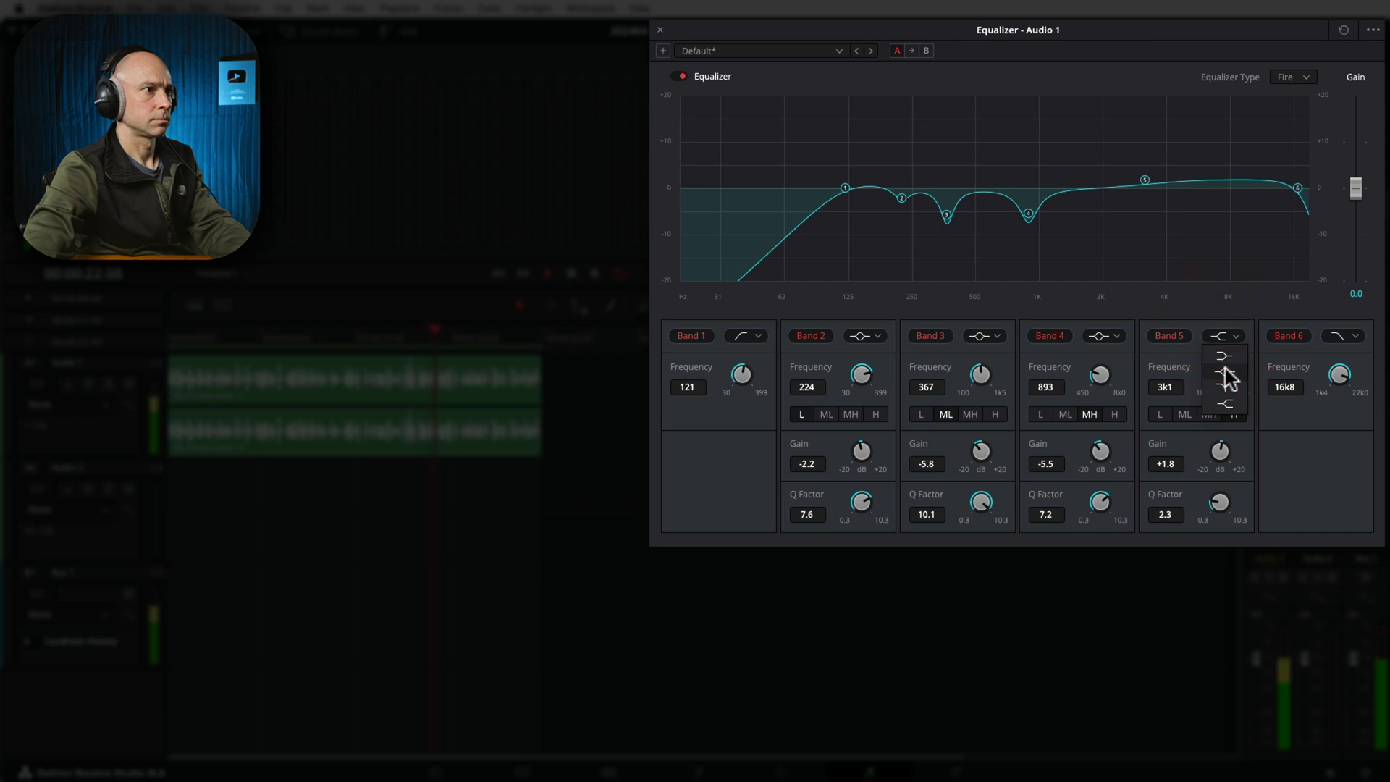
left_click(1223, 372)
left_click_drag(1145, 180, 1178, 186)
scroll(1182, 192, "down", 4)
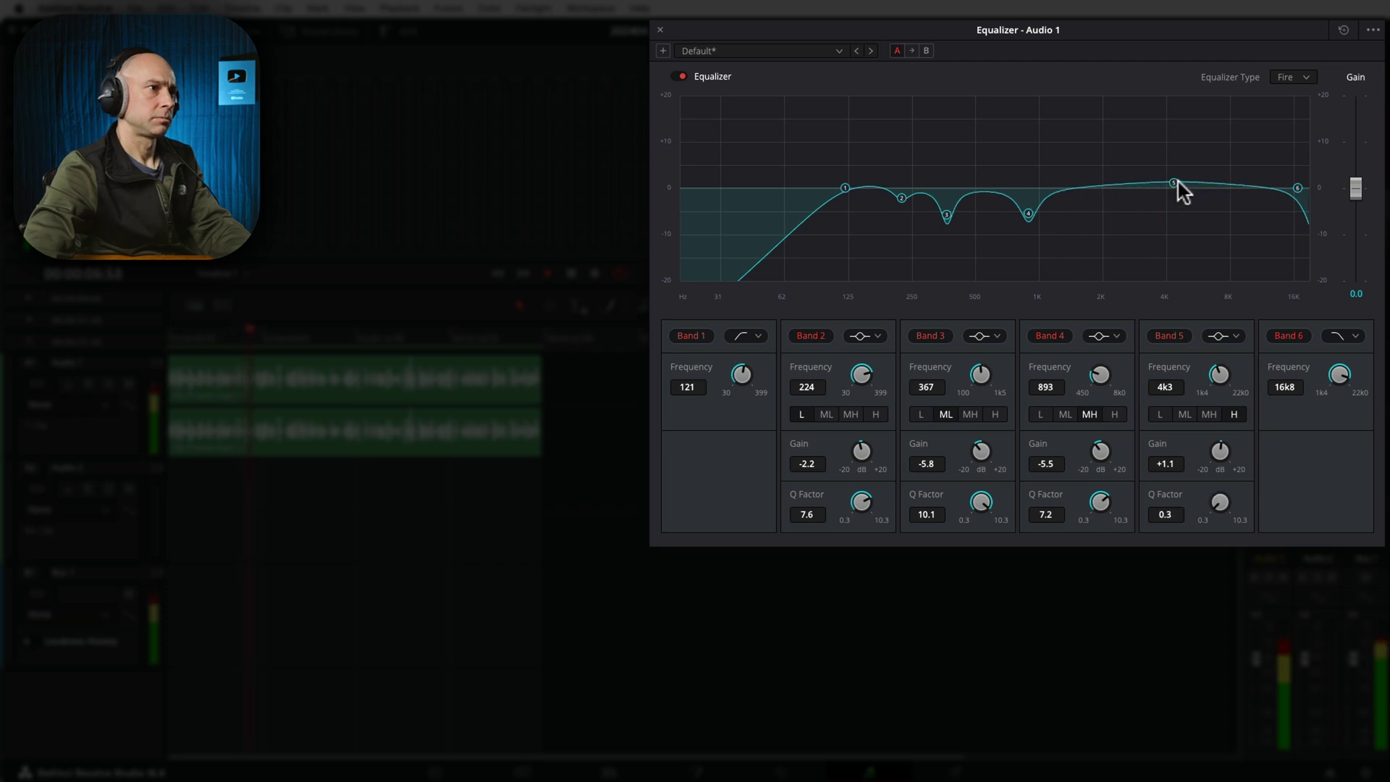
left_click_drag(1169, 179, 1196, 181)
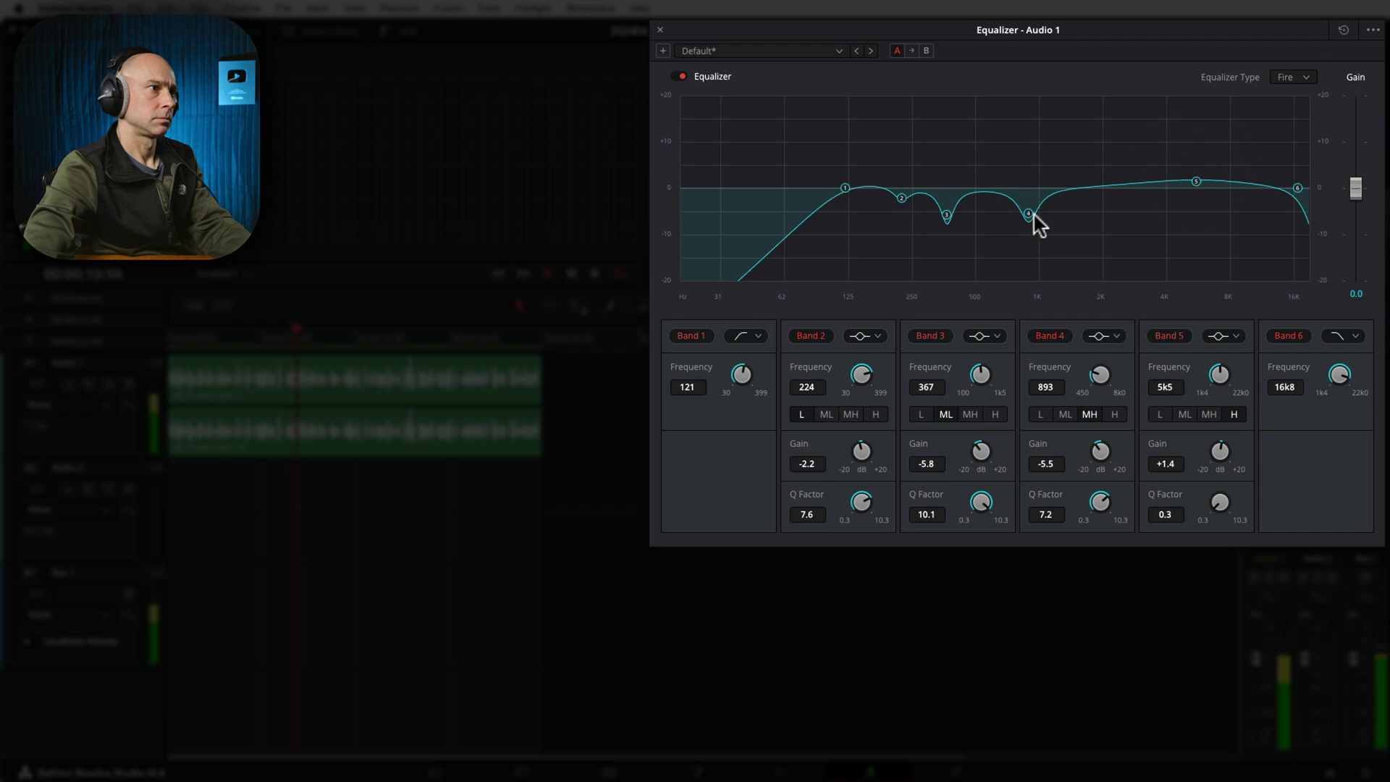
Widen the Band 4 cut to a Q factor of 3.4 with a gain of -5.4 dB
scroll(1028, 213, "down", 2)
left_click_drag(1028, 213, 1031, 215)
scroll(1034, 212, "down", 2)
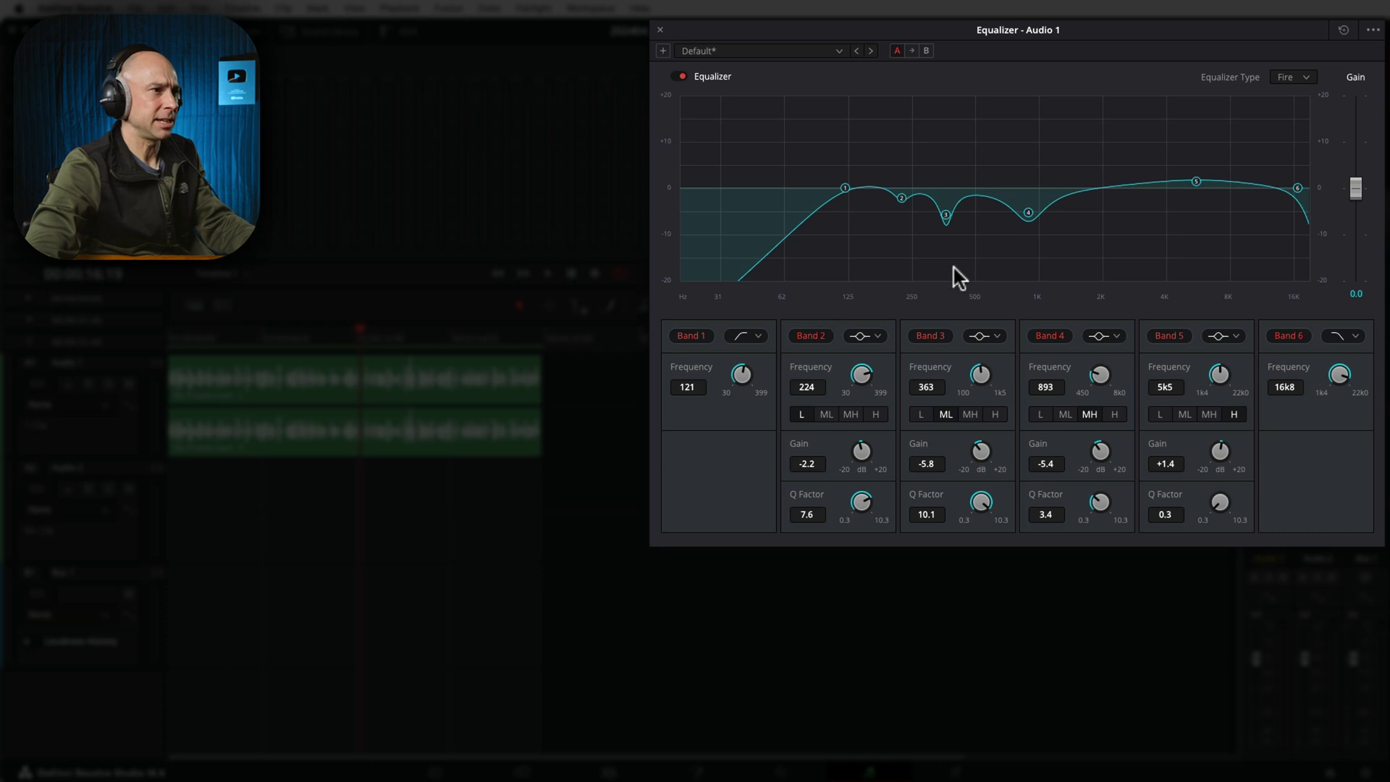
Bypass and re-enable Band 3 to compare the sound, and set its gain to -6.1 dB
left_click(930, 336)
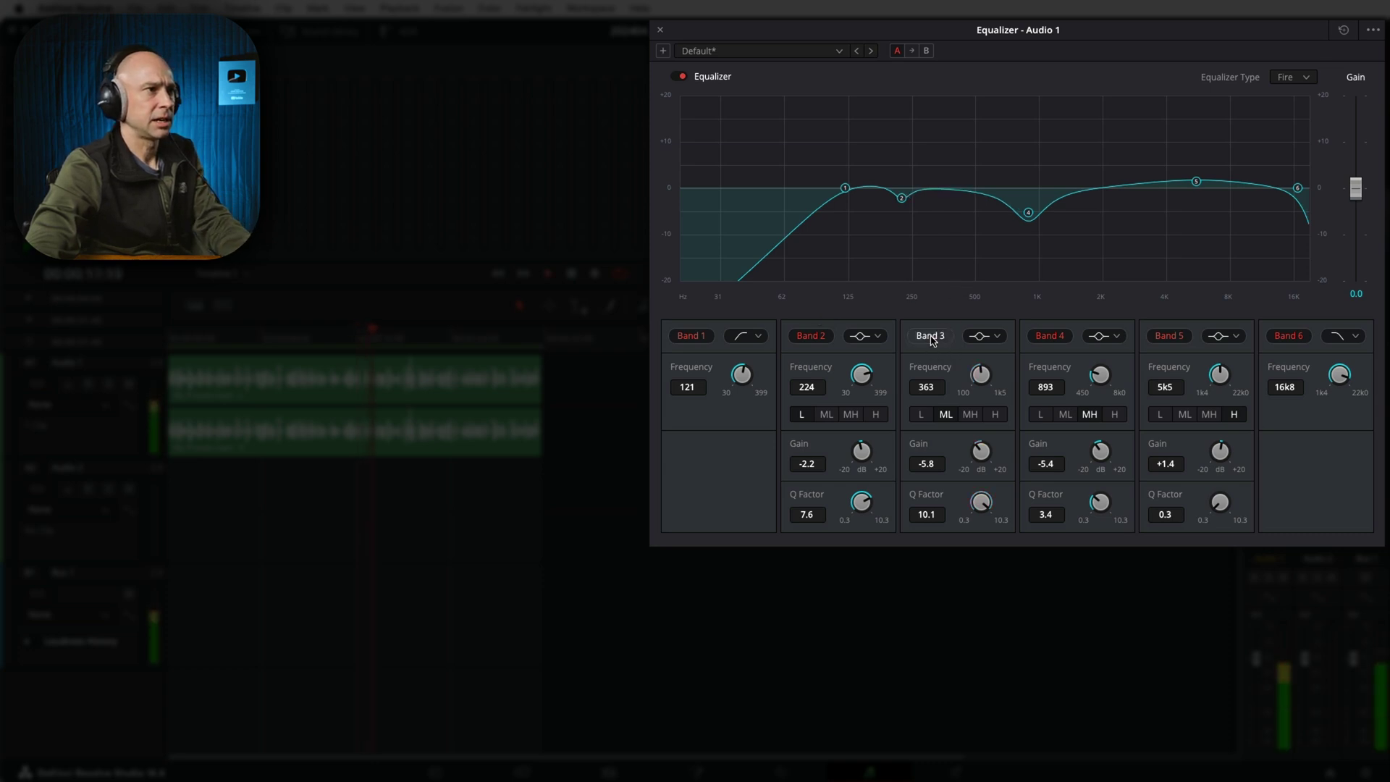
left_click(932, 335)
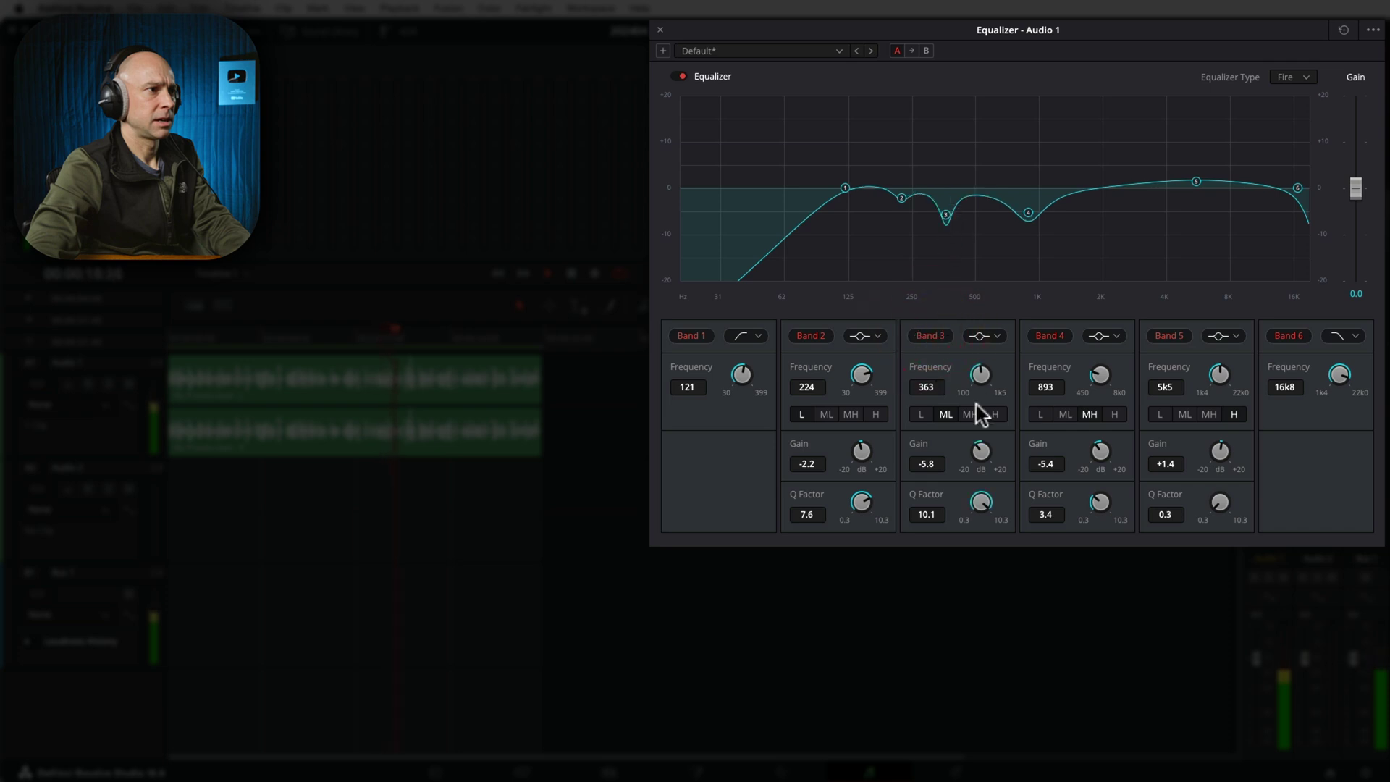
mouse_move(981, 450)
left_mouse_down()
mouse_move(1104, 464)
mouse_move(1092, 449)
mouse_move(978, 452)
left_mouse_up()
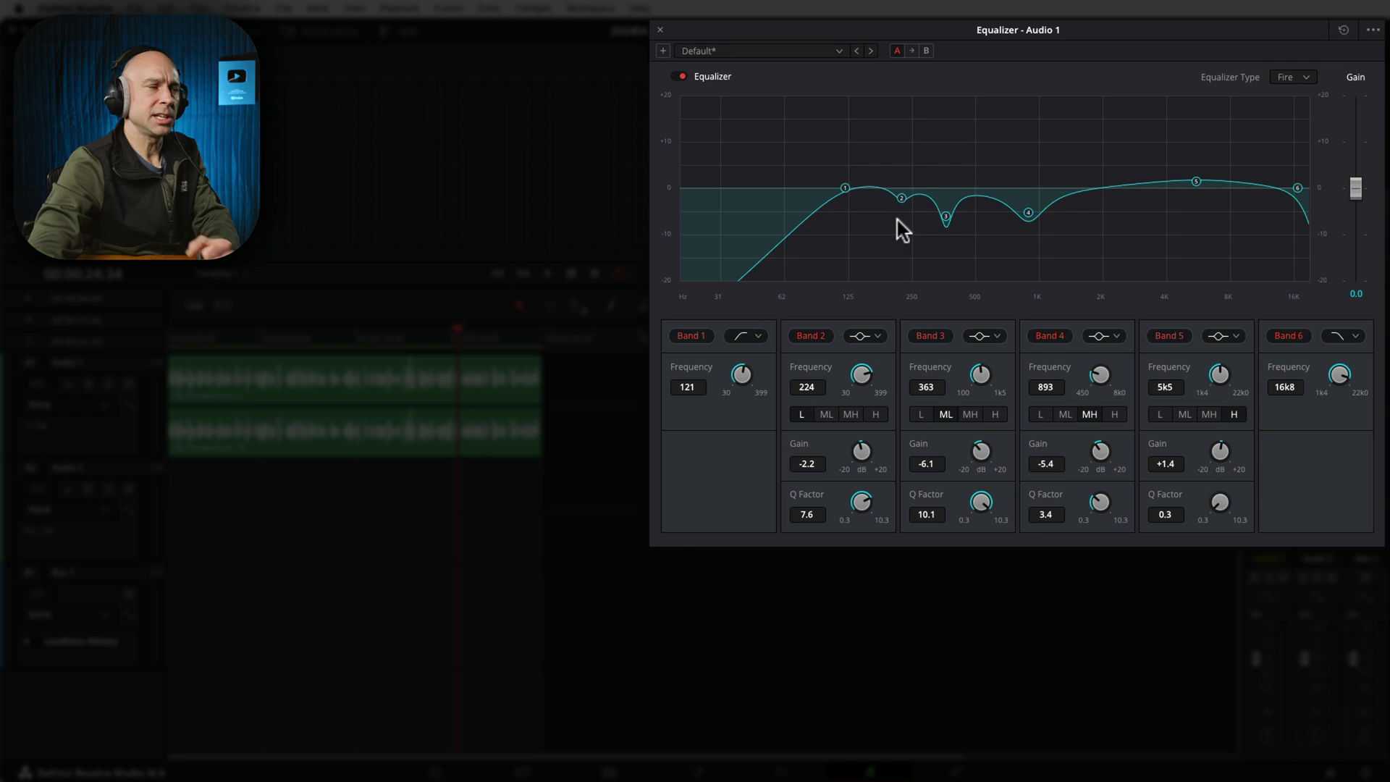
Bypass the whole equalizer during playback and turn it back on to compare the voice with and without EQ
left_click(681, 76)
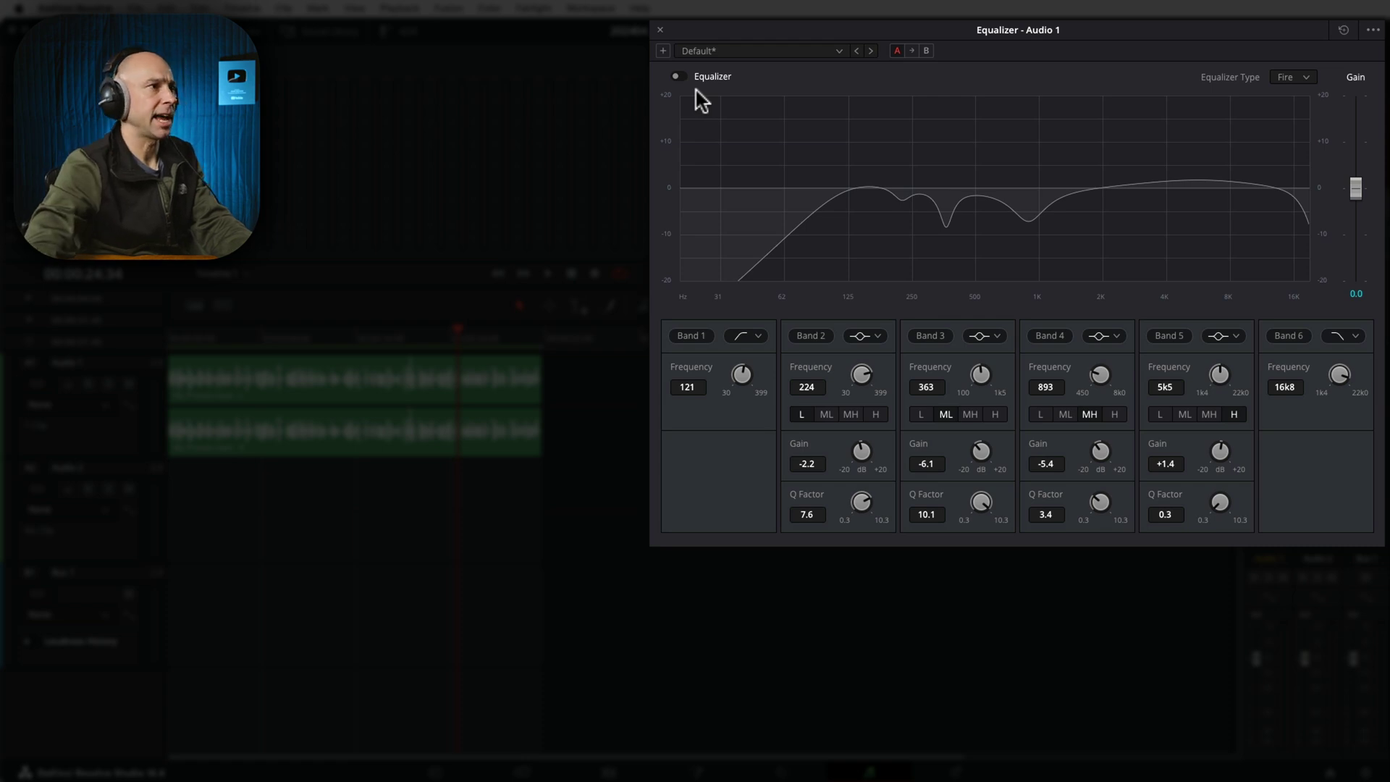
key("space")
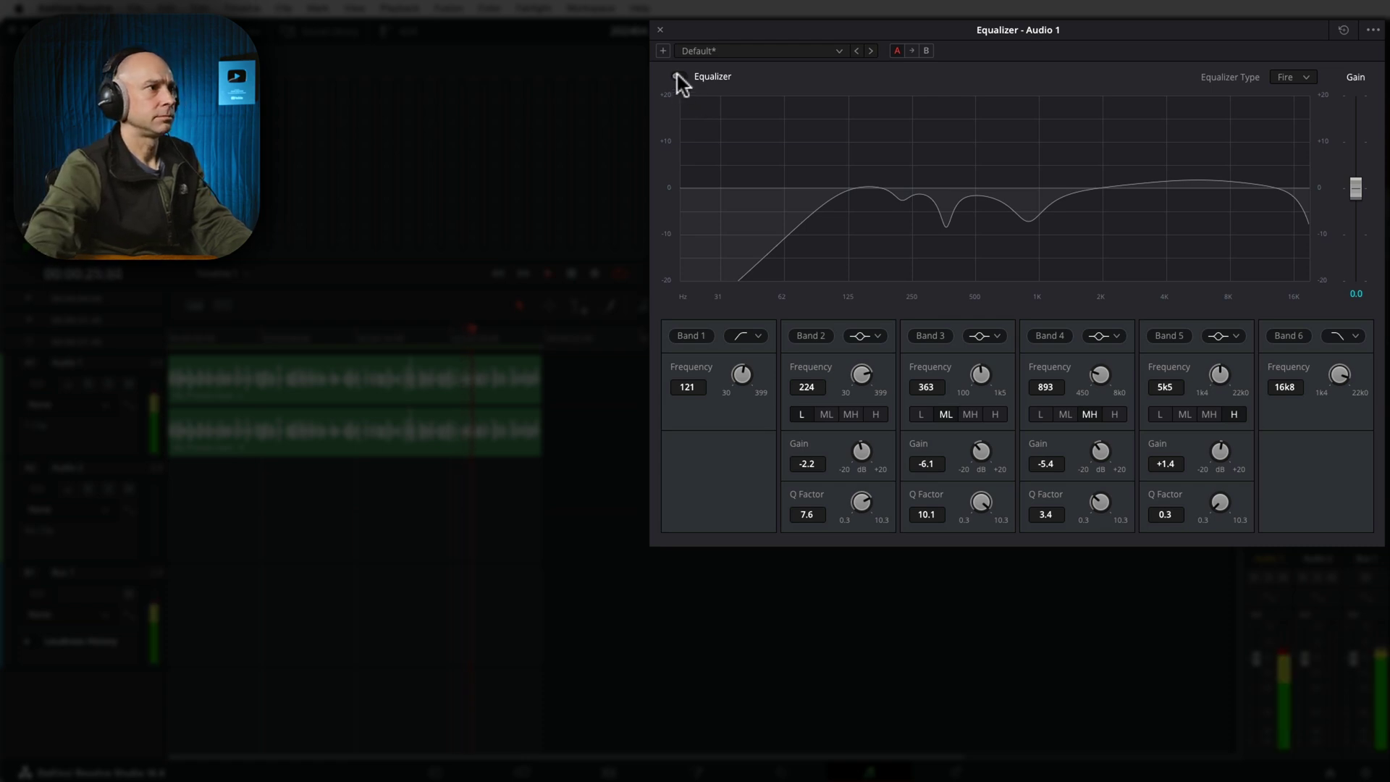
left_click(680, 77)
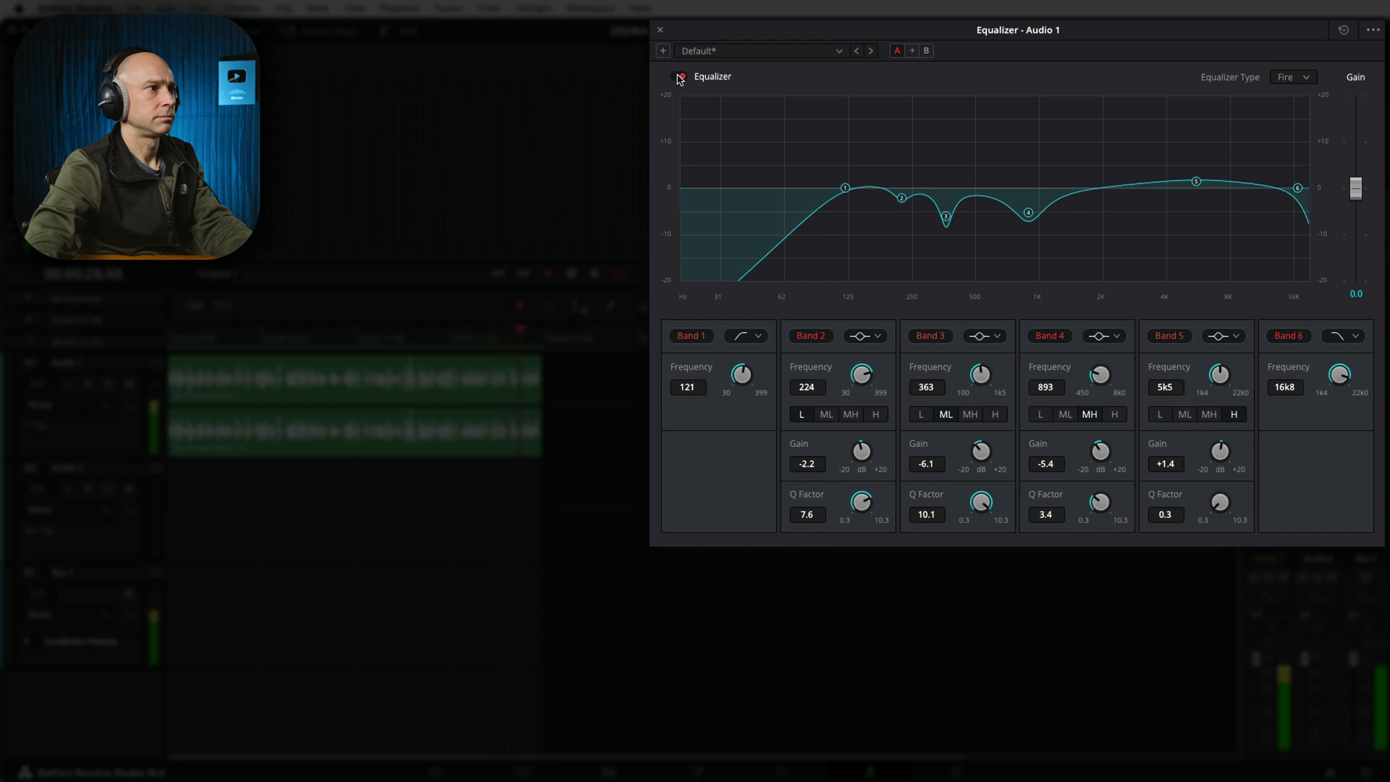
Compare the voice with the equalizer off and on once more, and close the Audio 1 equalizer window
left_click(680, 77)
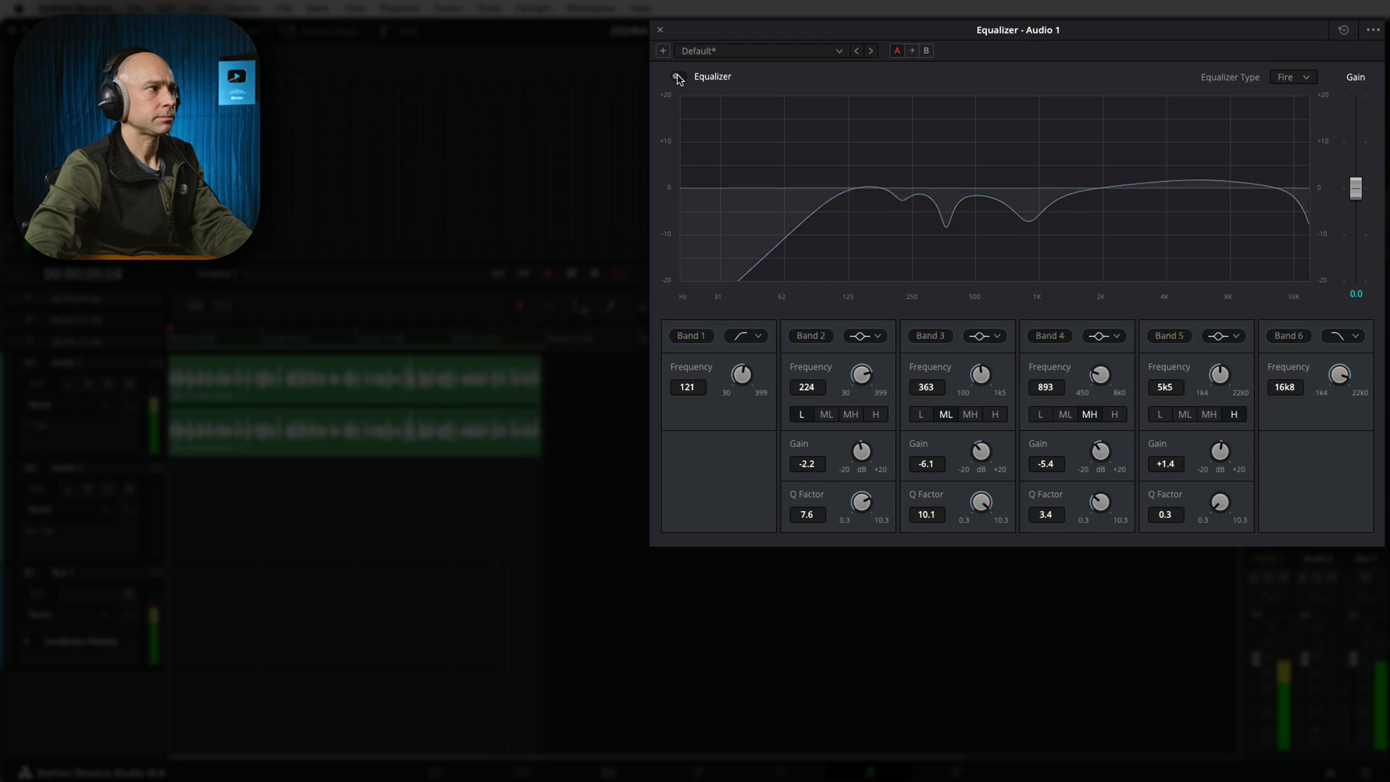
left_click(680, 77)
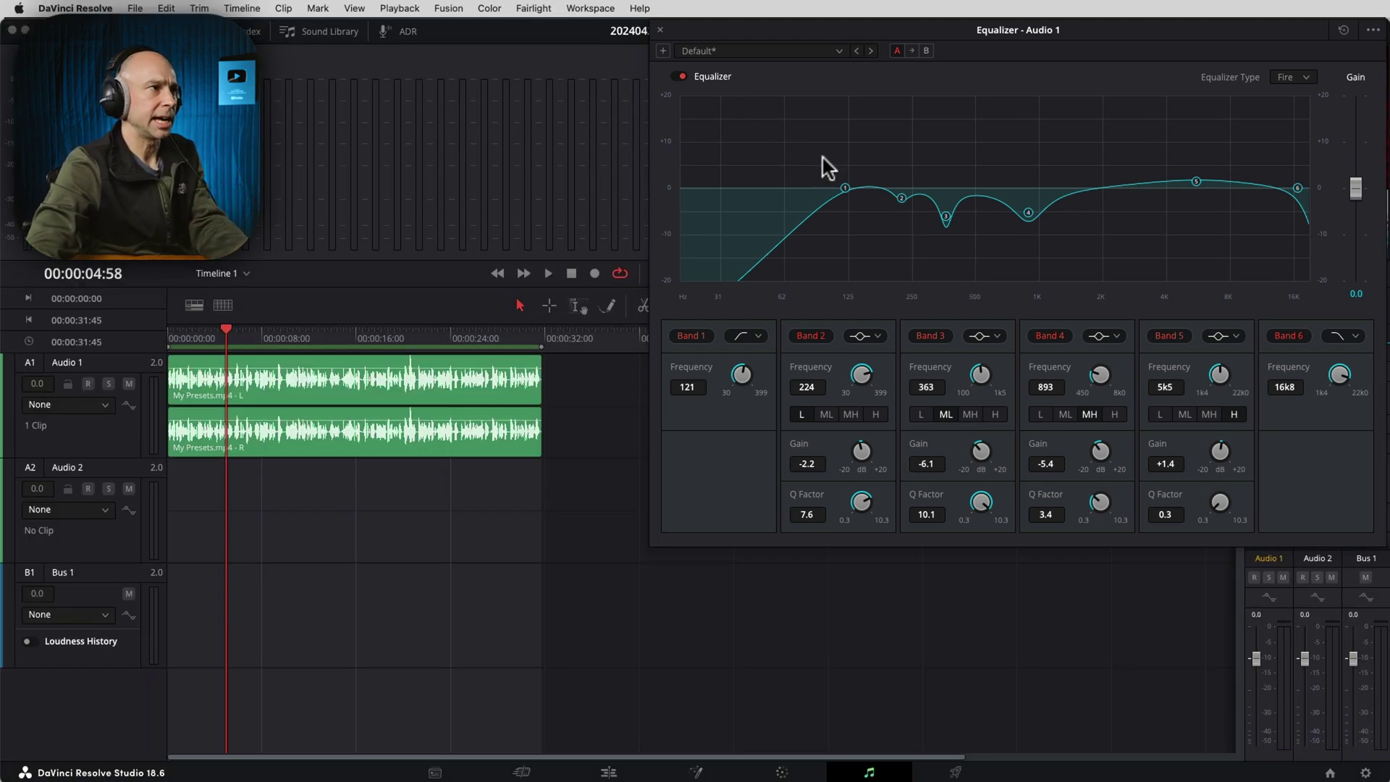
left_click(660, 31)
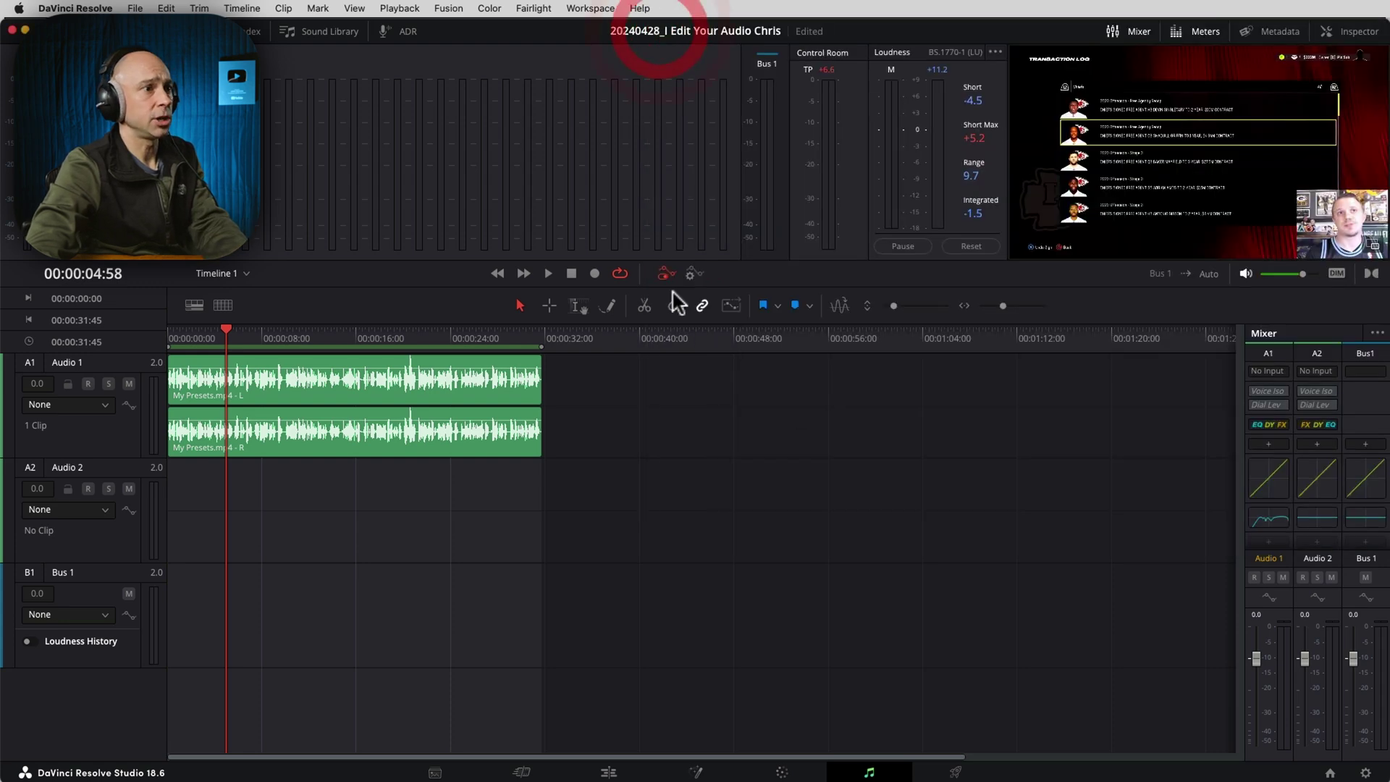
Open the Dynamics processor of the Audio 1 track and enable its Compressor
double_click(1273, 492)
left_click(931, 341)
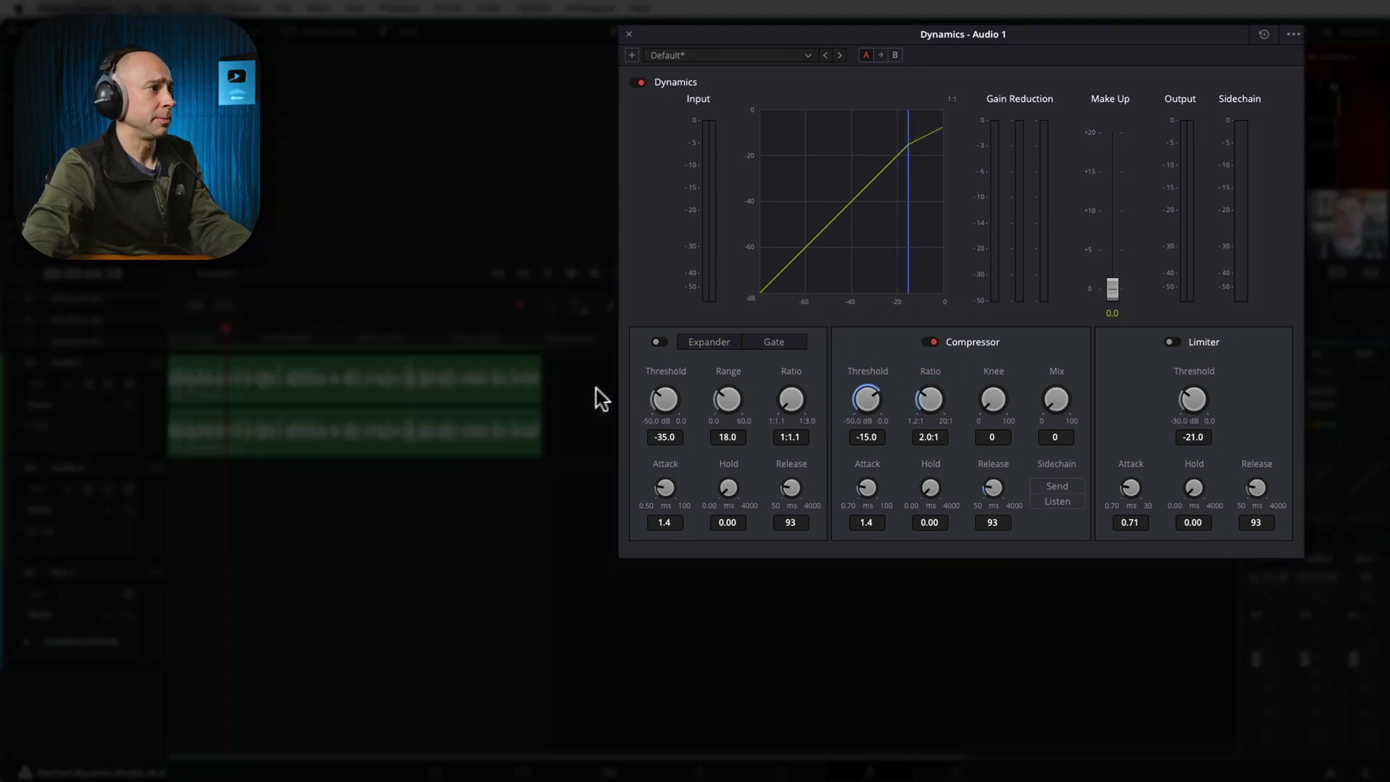
scroll(413, 368, "down", 3)
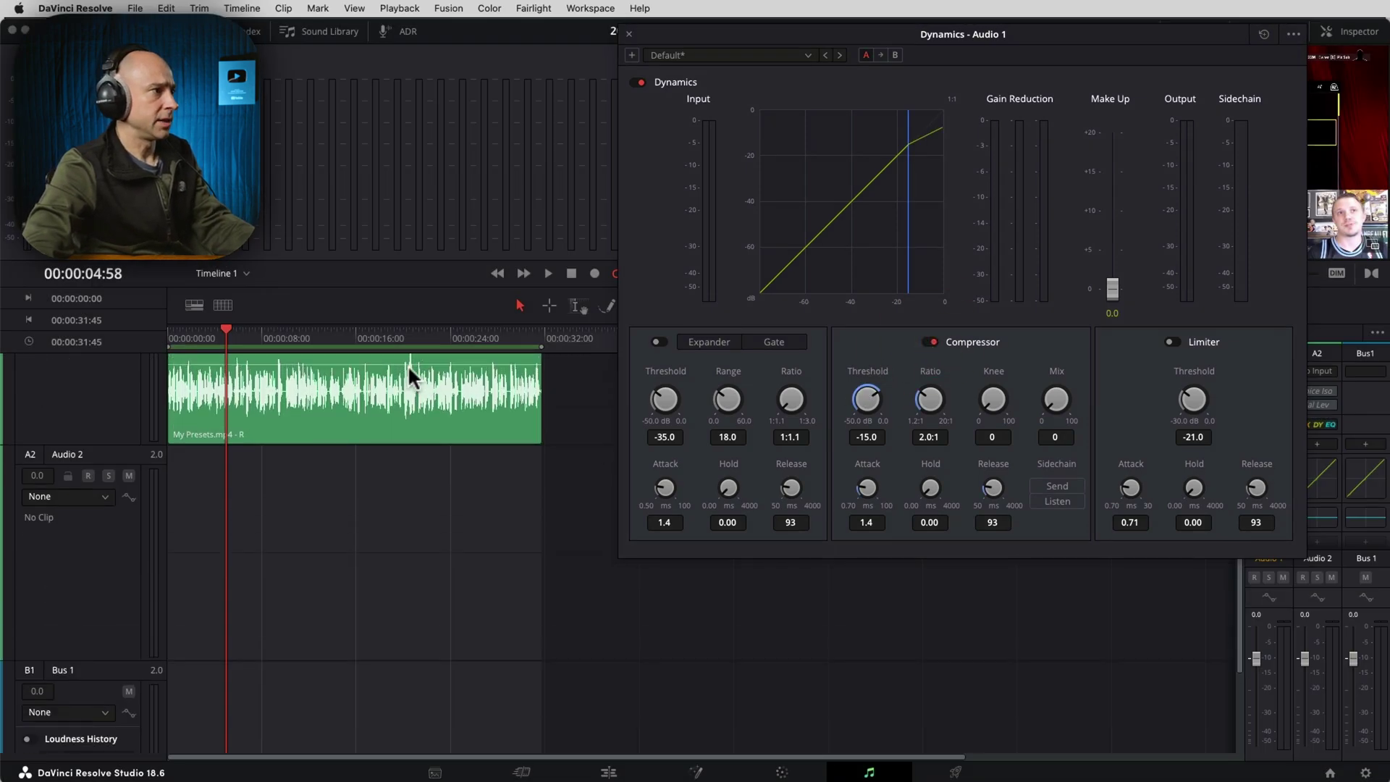
scroll(405, 376, "up", 3)
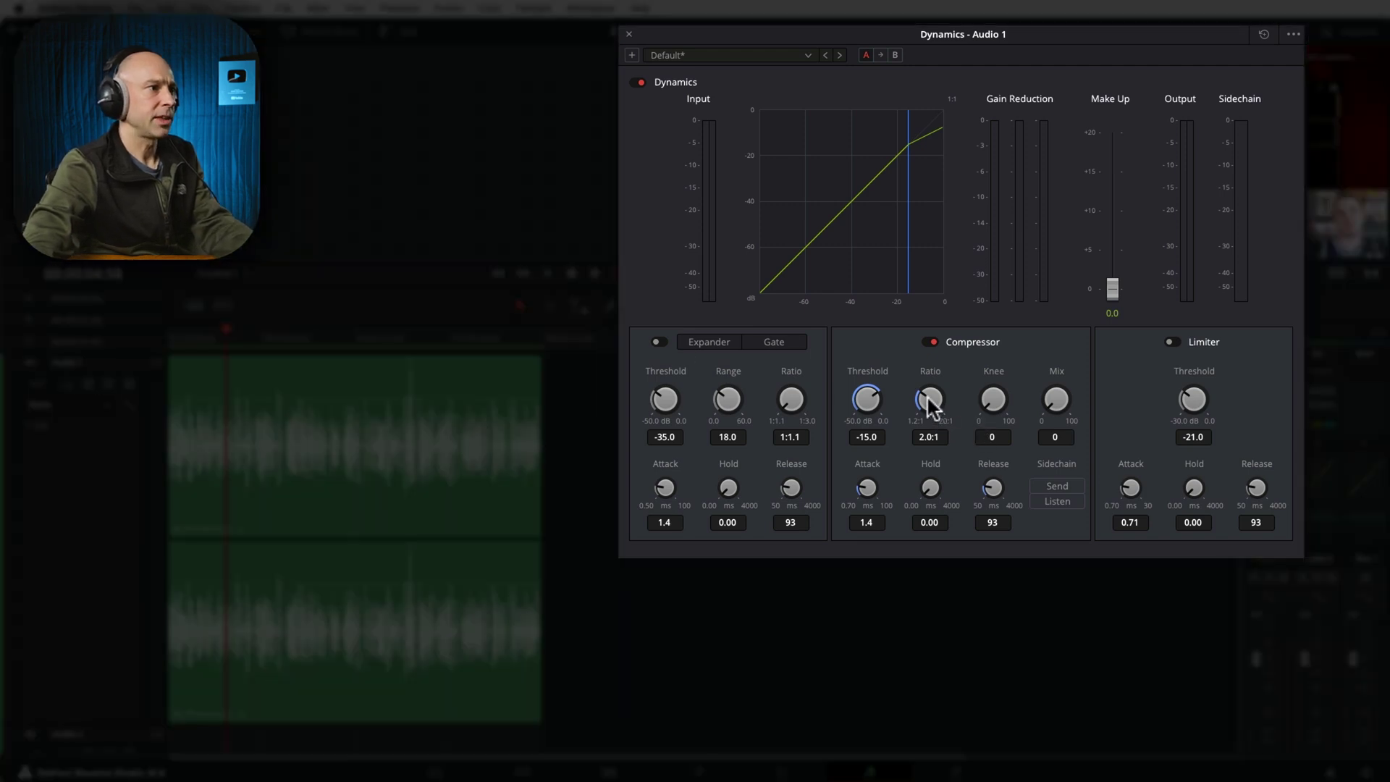
Set the compressor's ratio to 2.5:1, its threshold to -20.5 dB and the make-up gain to 2.6 dB during playback
left_click_drag(927, 398, 937, 399)
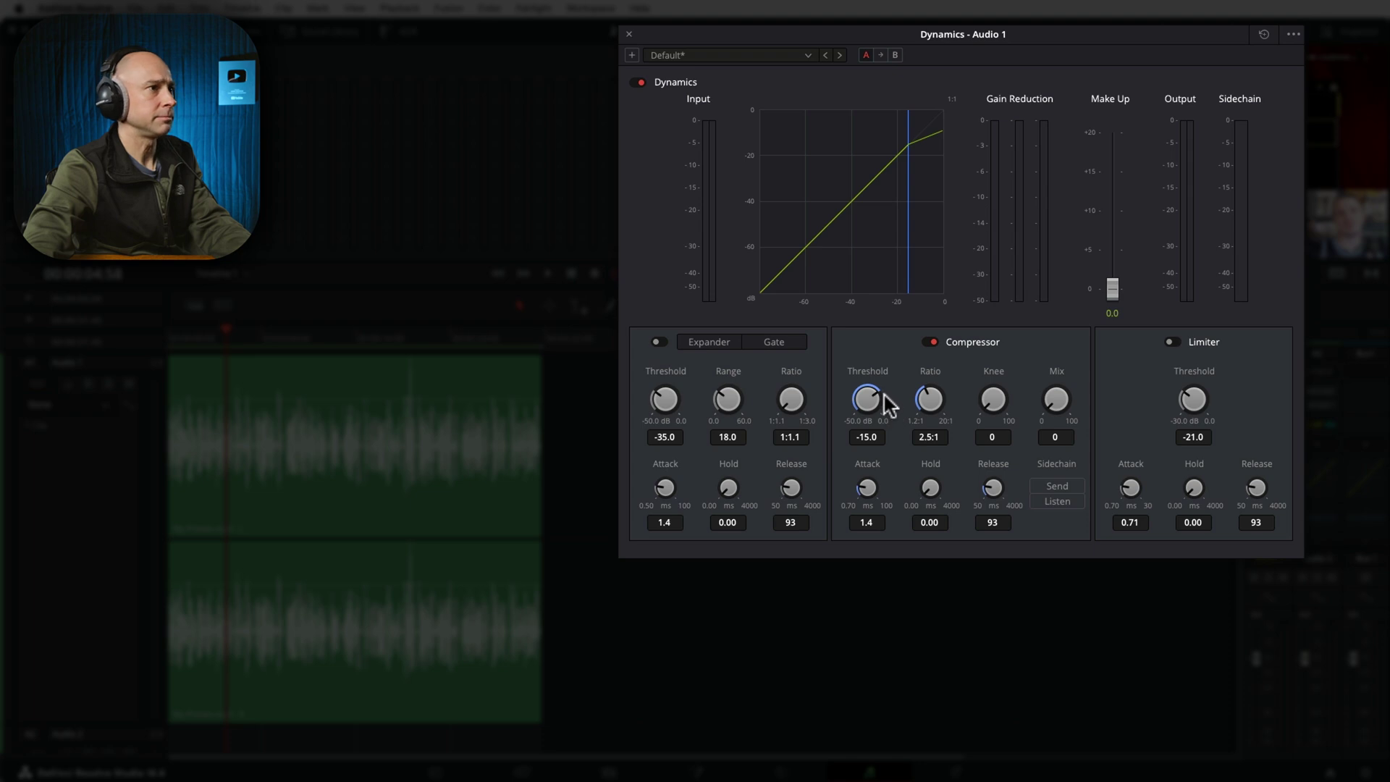
key("space")
left_click_drag(887, 394, 837, 394)
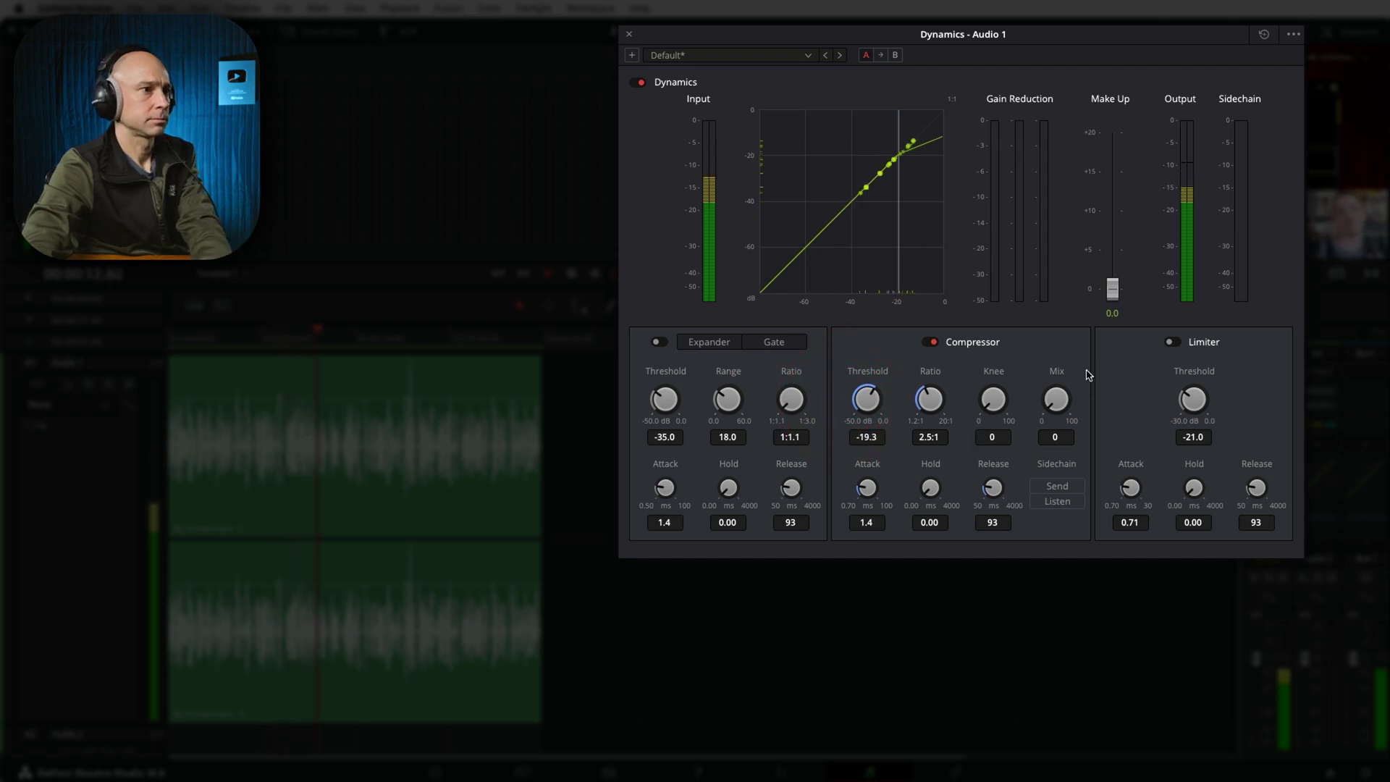
left_click_drag(1112, 289, 1098, 270)
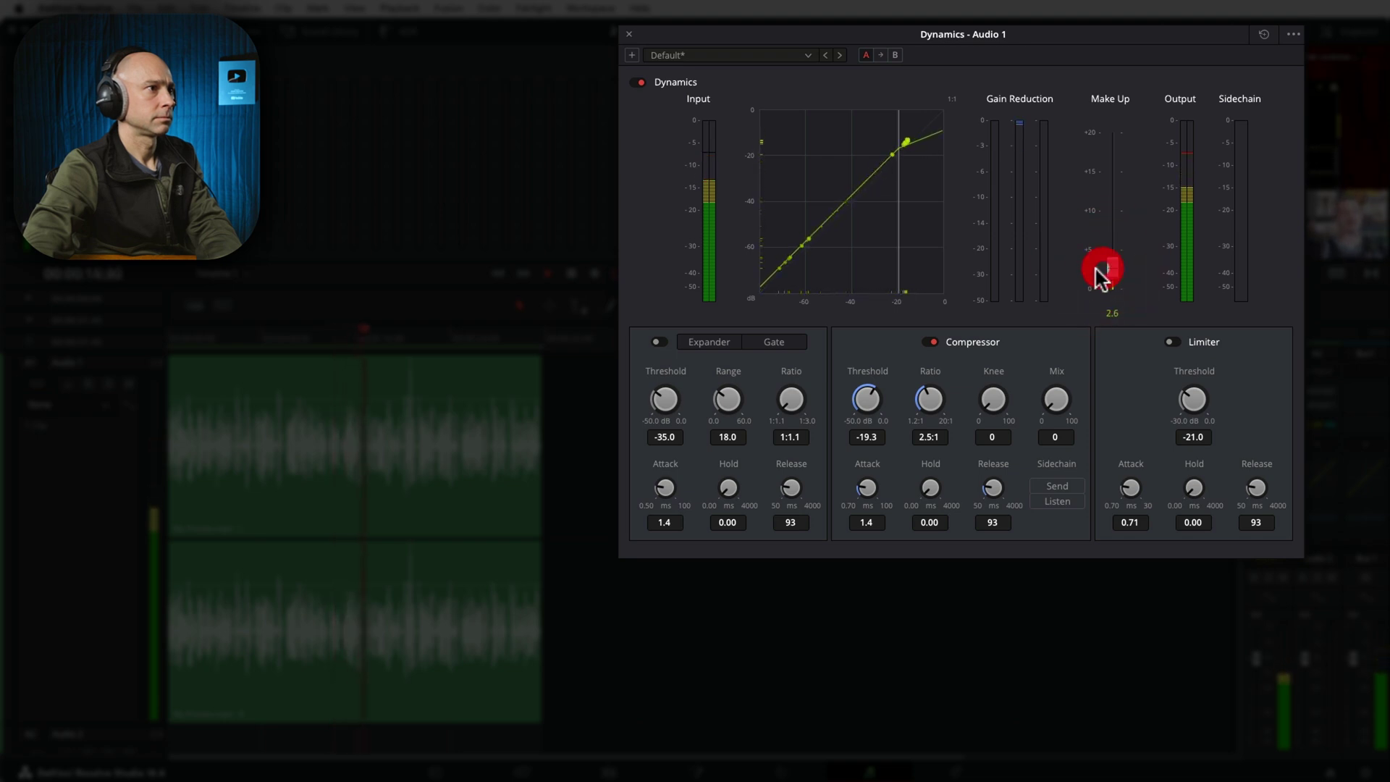
left_click_drag(863, 397, 873, 402)
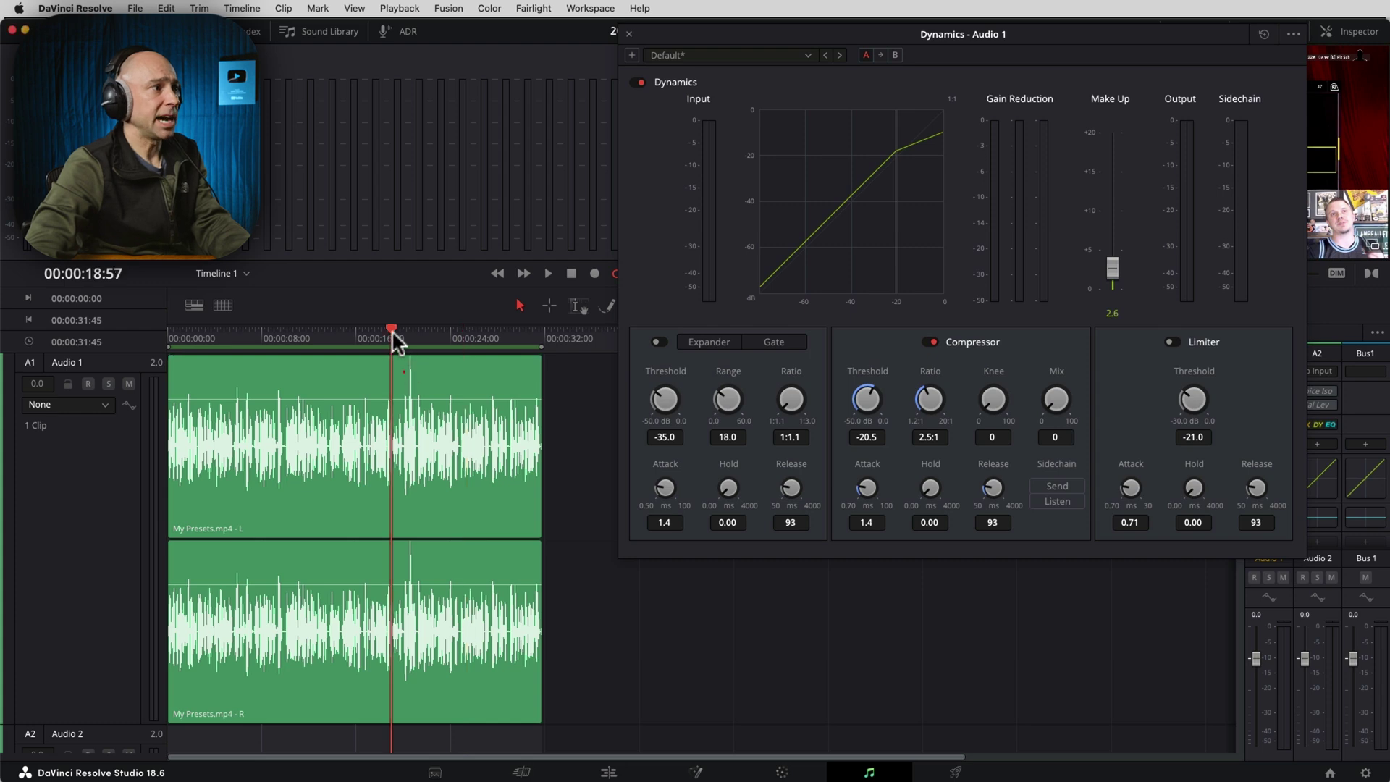
Play the clip across its loudest peak from 00:00:18:57 to check the gain reduction, and close the Dynamics window
left_click(391, 333)
left_click(411, 368)
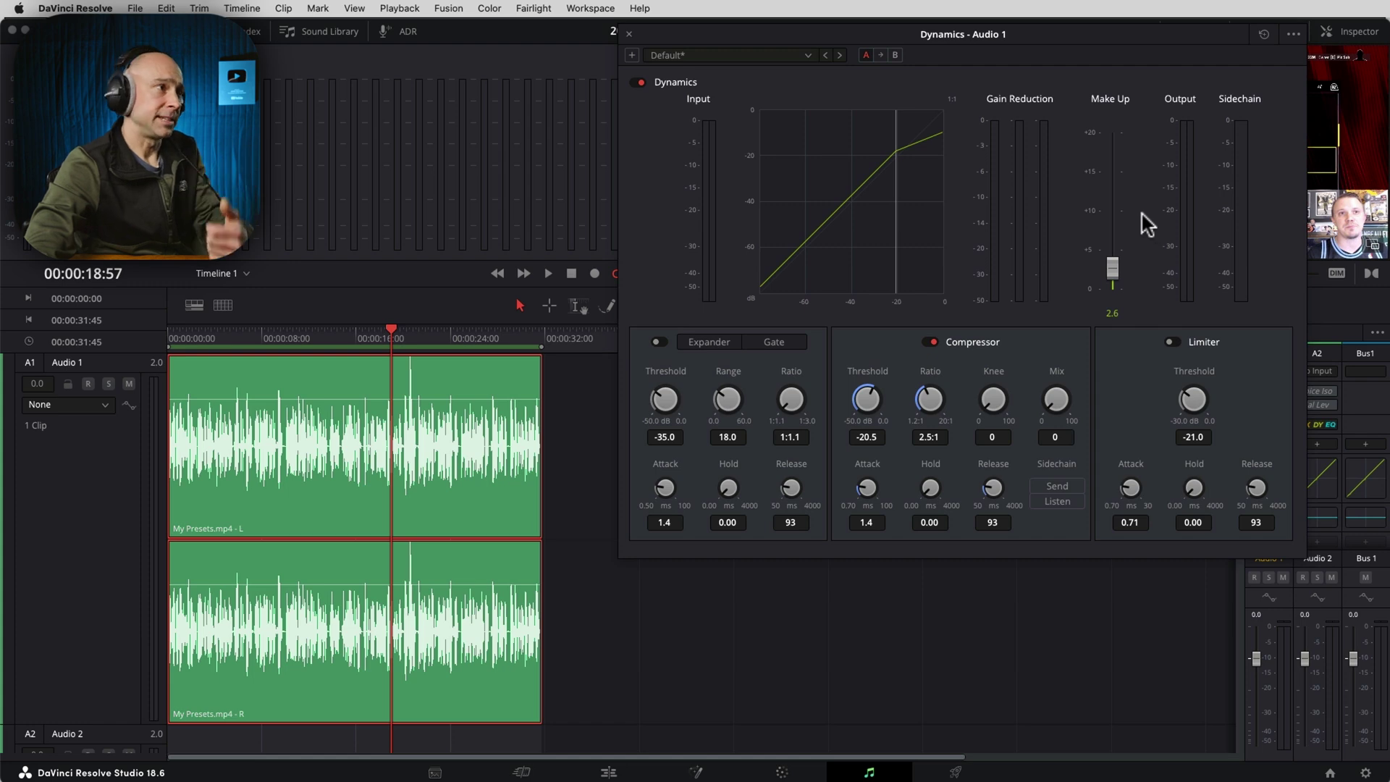
key("space")
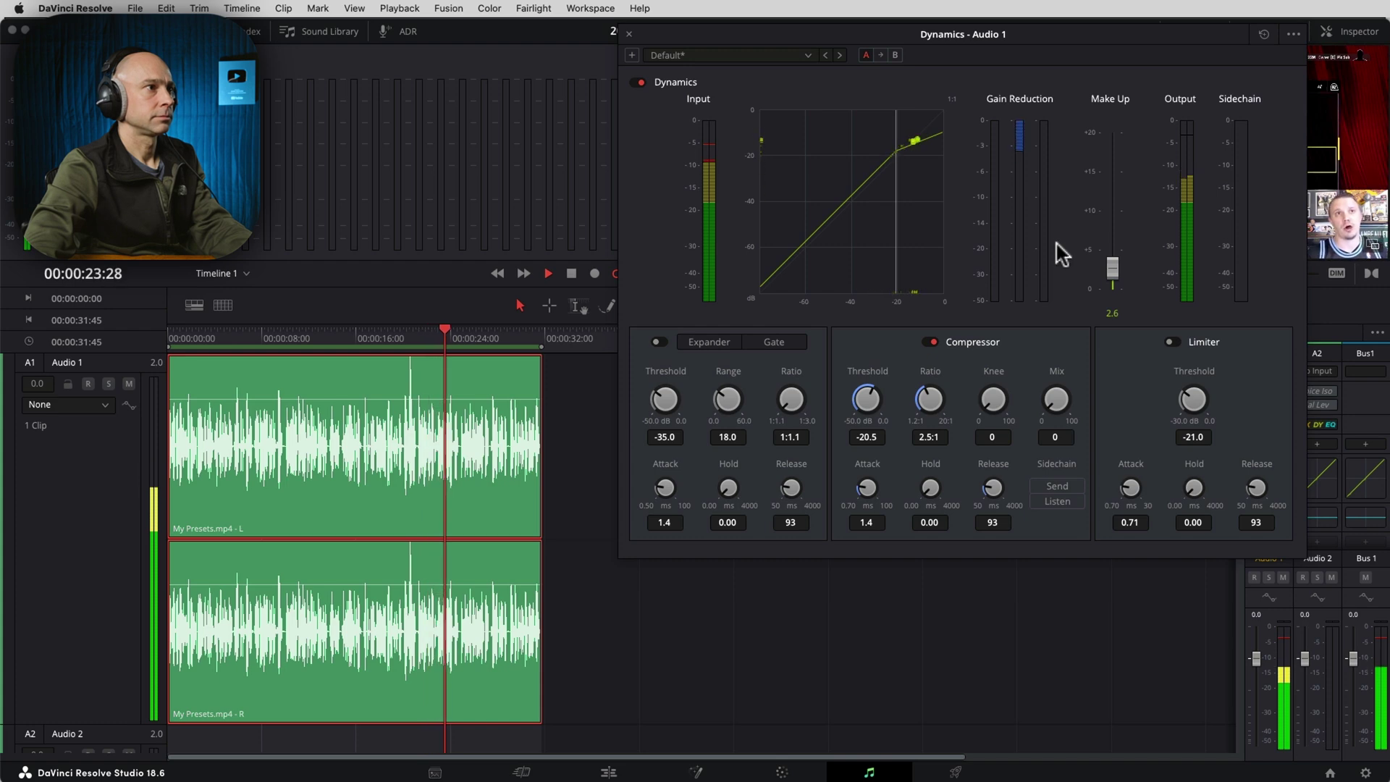
key("space")
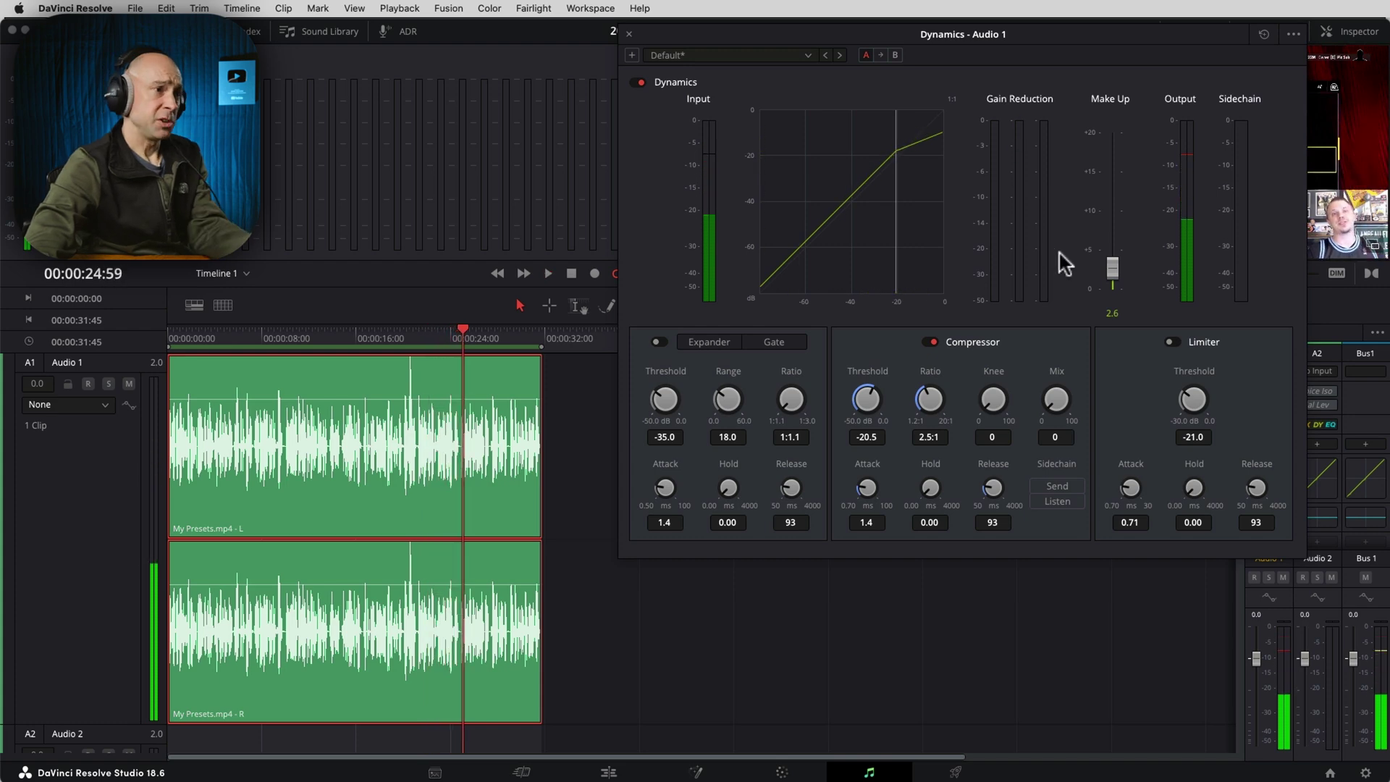
left_click(986, 179)
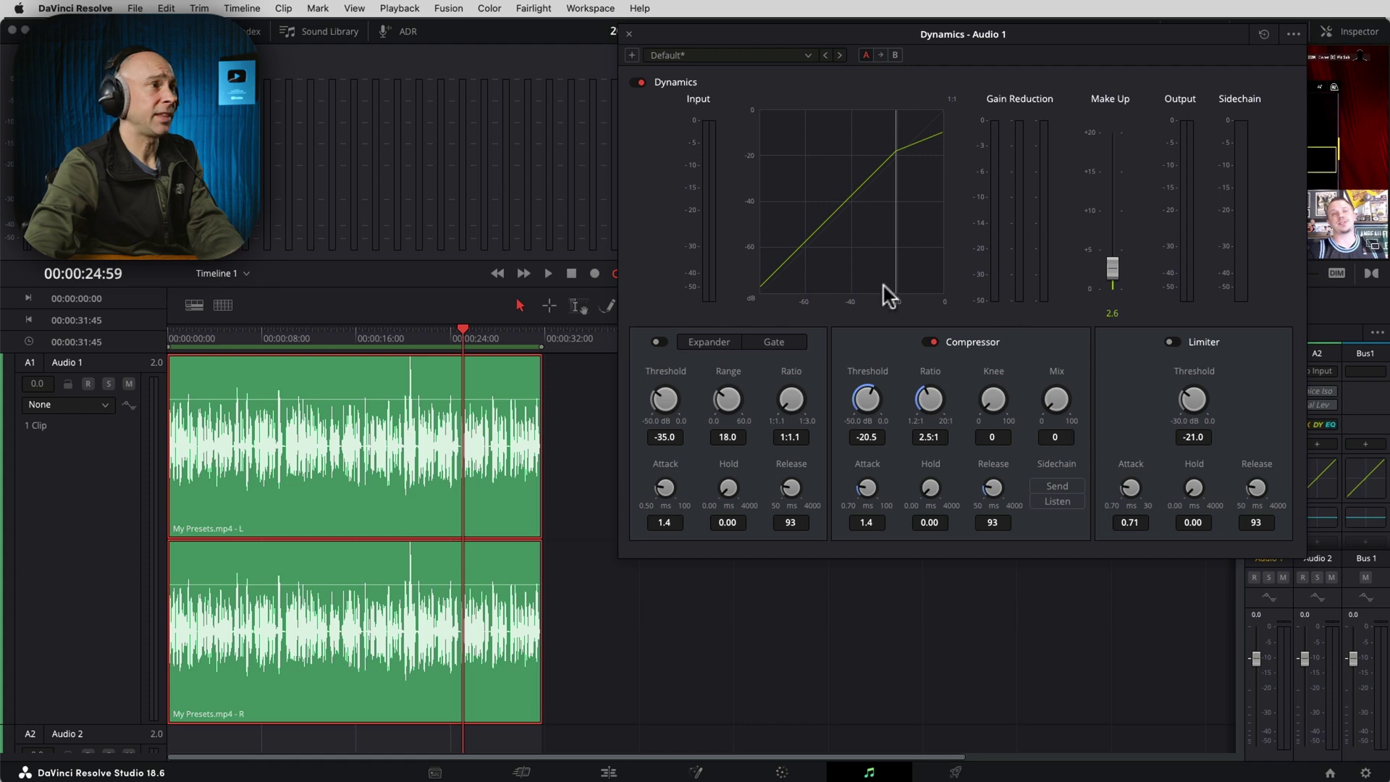
left_click(629, 34)
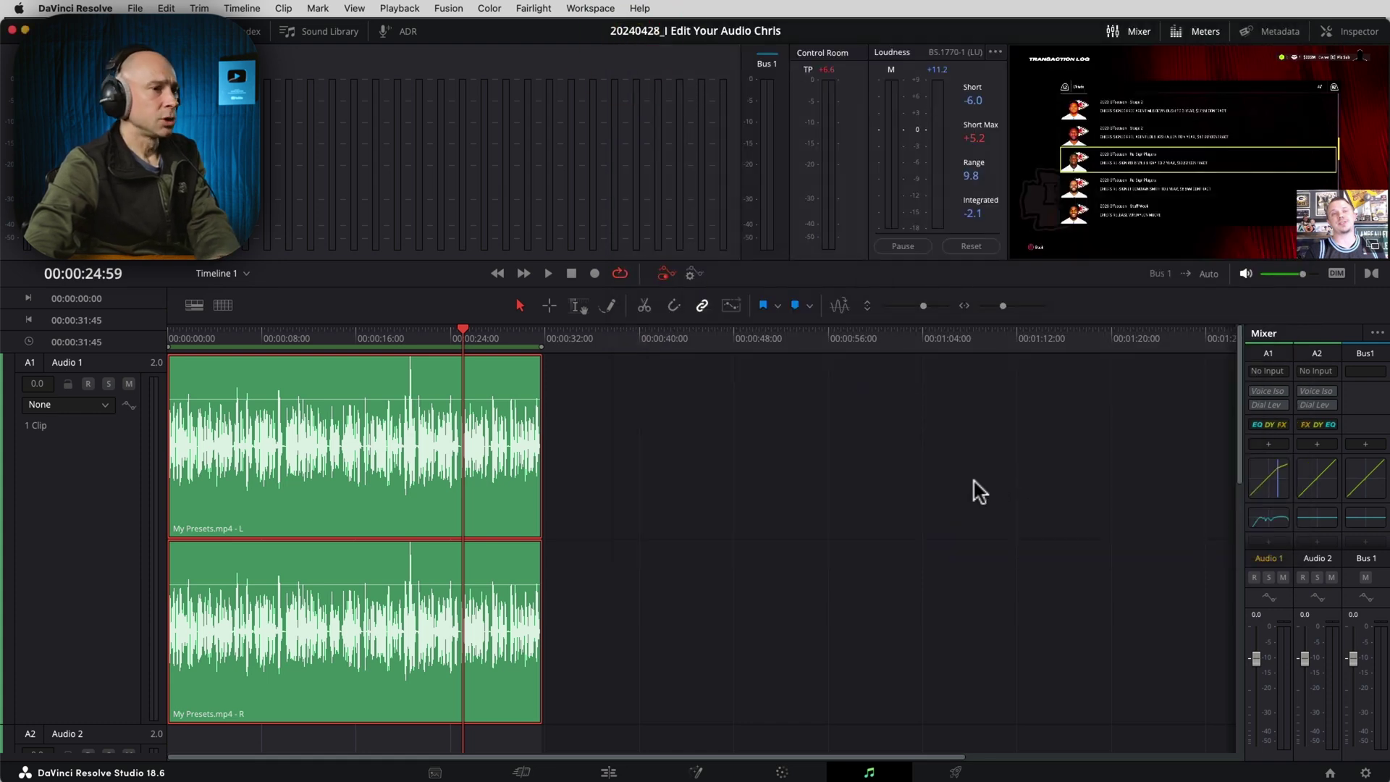
Insert a Fairlight FX Multiband Compressor from the Dynamics category in the Audio 1 track's first effect slot
left_click(1268, 445)
mouse_move(1318, 547)
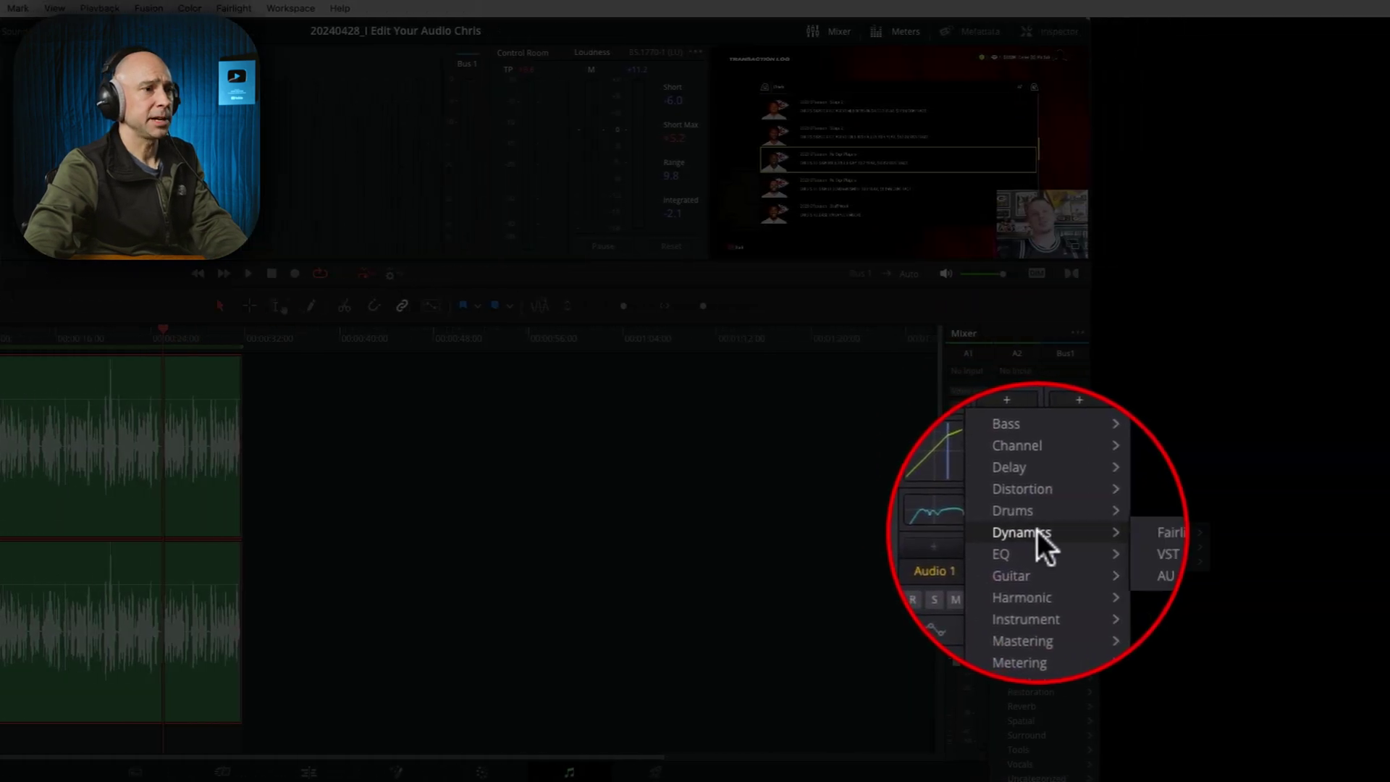
mouse_move(1132, 532)
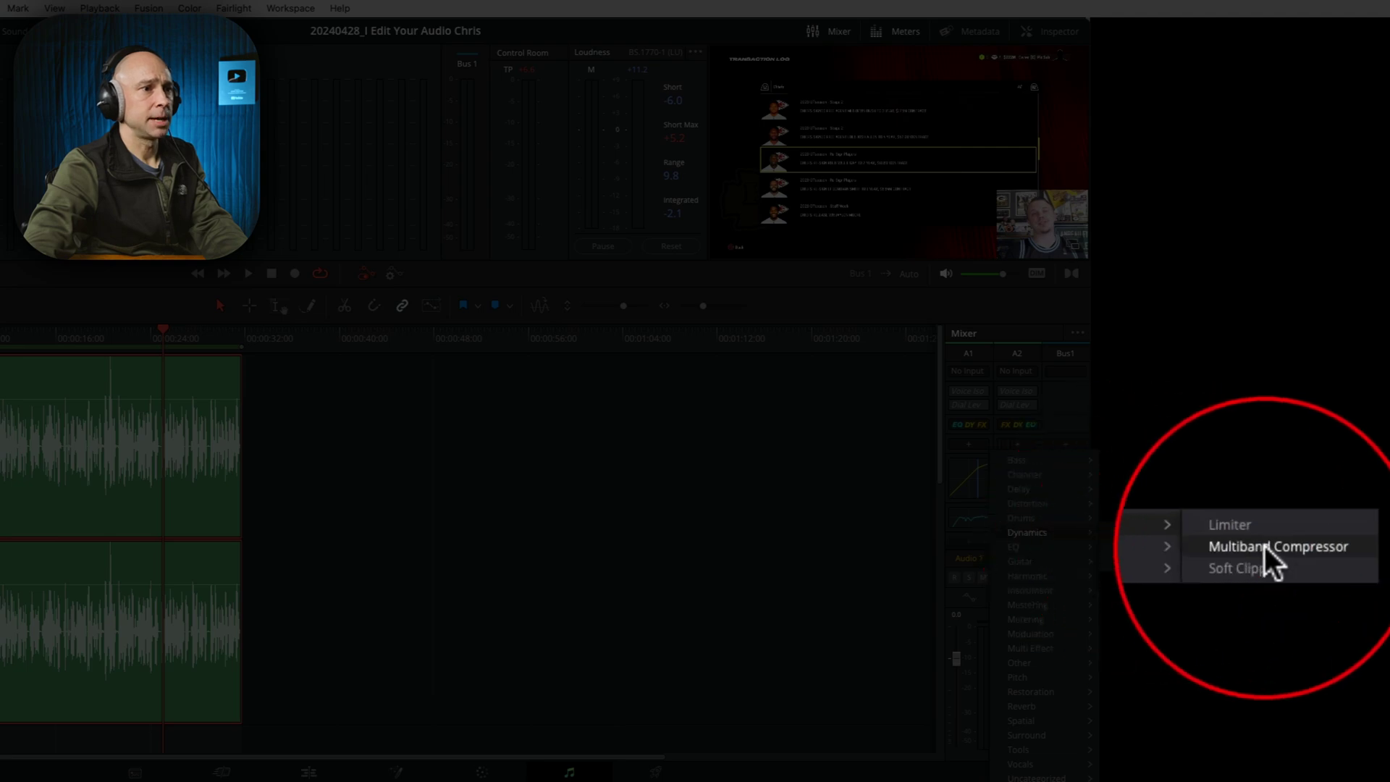
left_click(1265, 546)
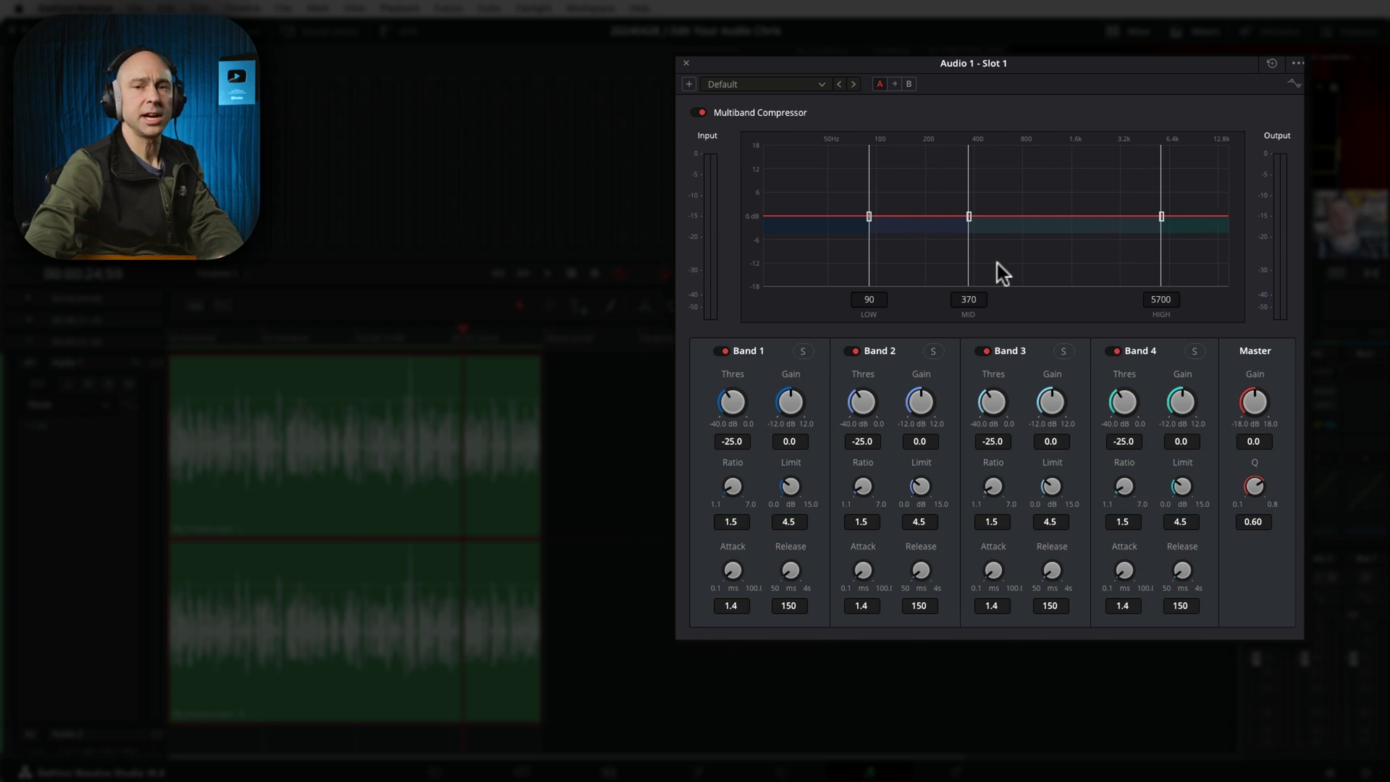
left_click(919, 402)
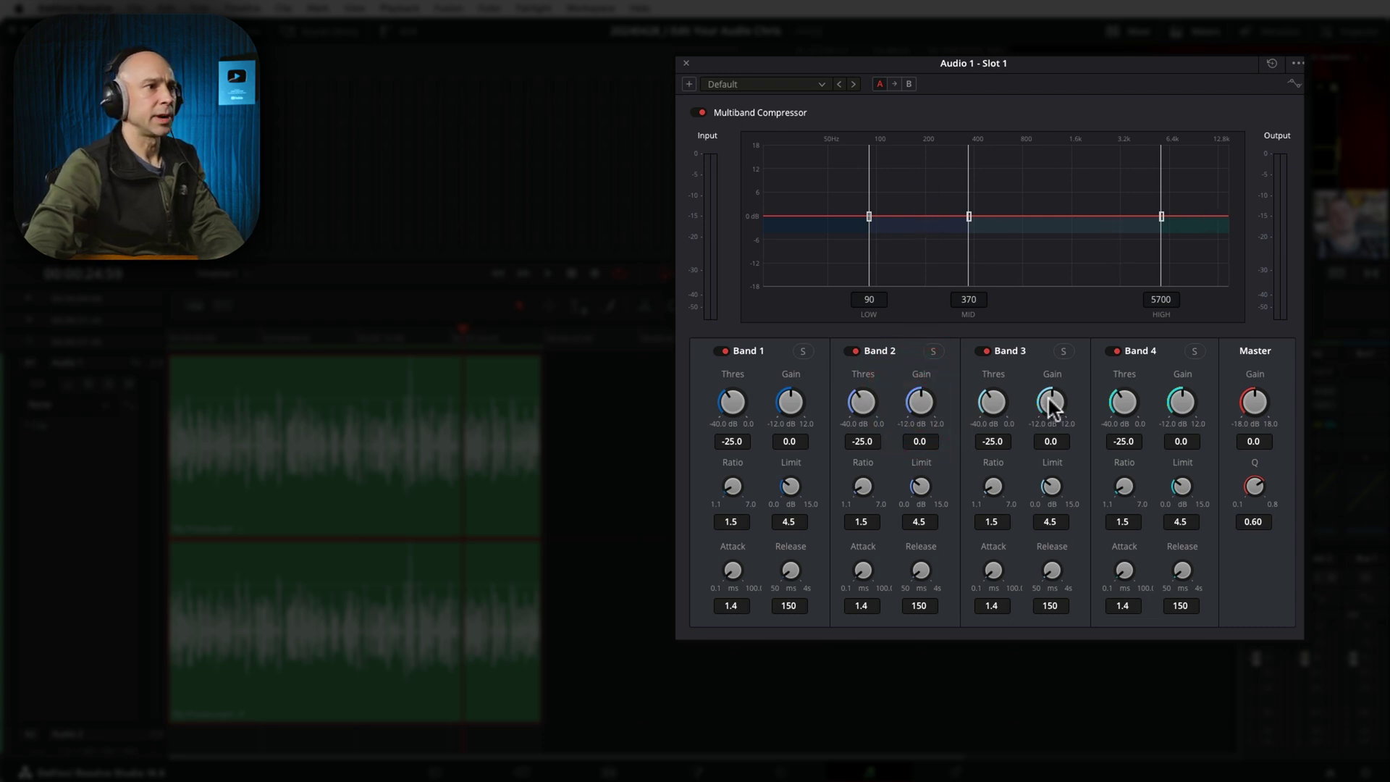
left_click(1186, 403)
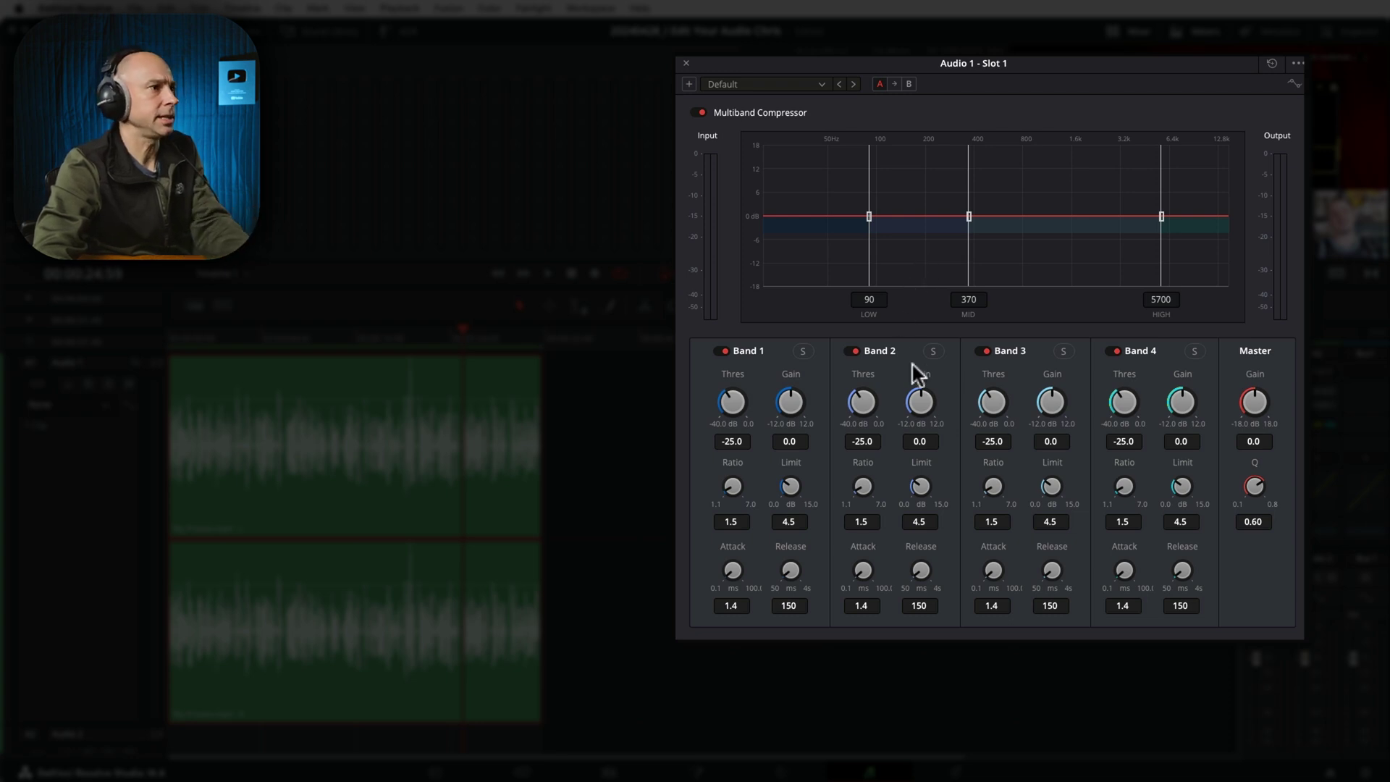
During playback, set the Mid crossover to 450 Hz and High to 2779 Hz, with gains of 0.8 dB on Band 2 and 2.0 dB on Band 3
key("space")
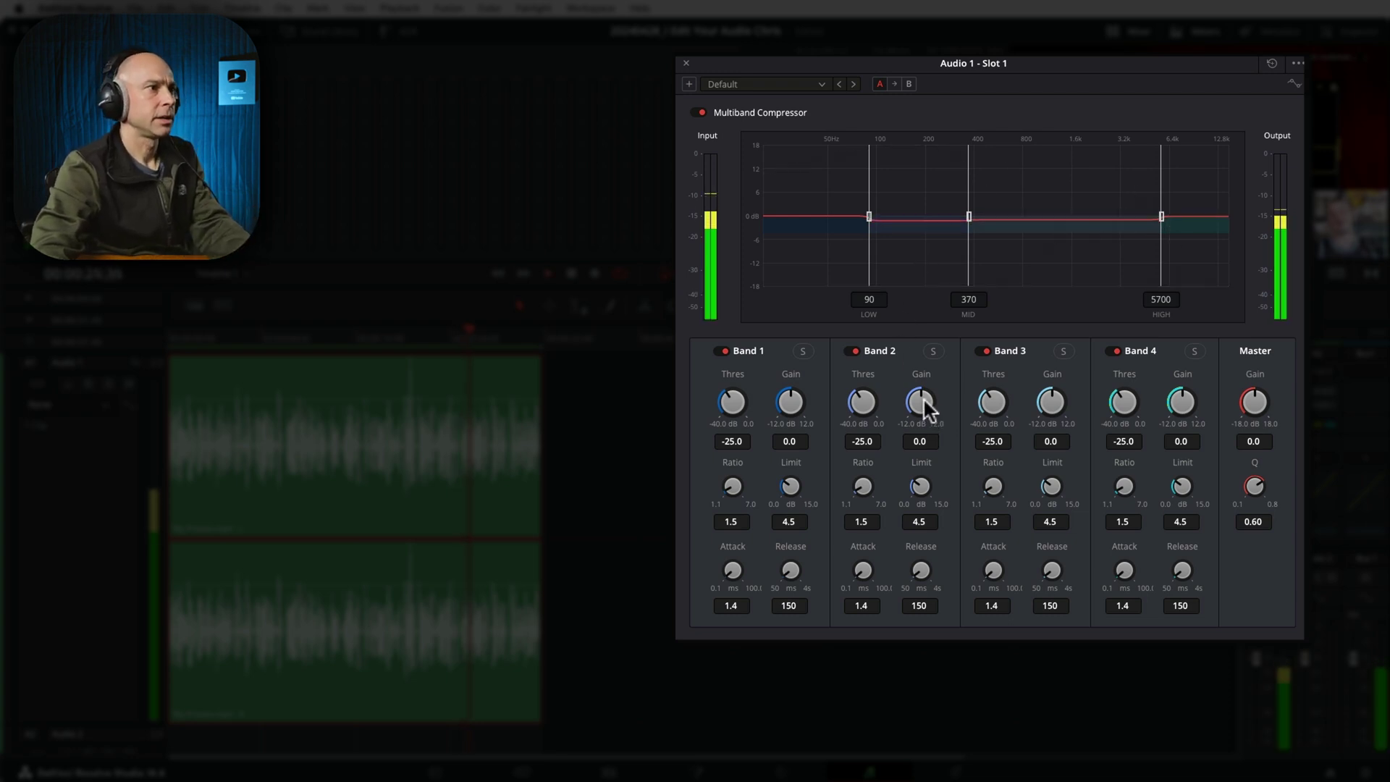
mouse_move(918, 397)
left_mouse_down()
mouse_move(987, 435)
mouse_move(926, 403)
left_mouse_up()
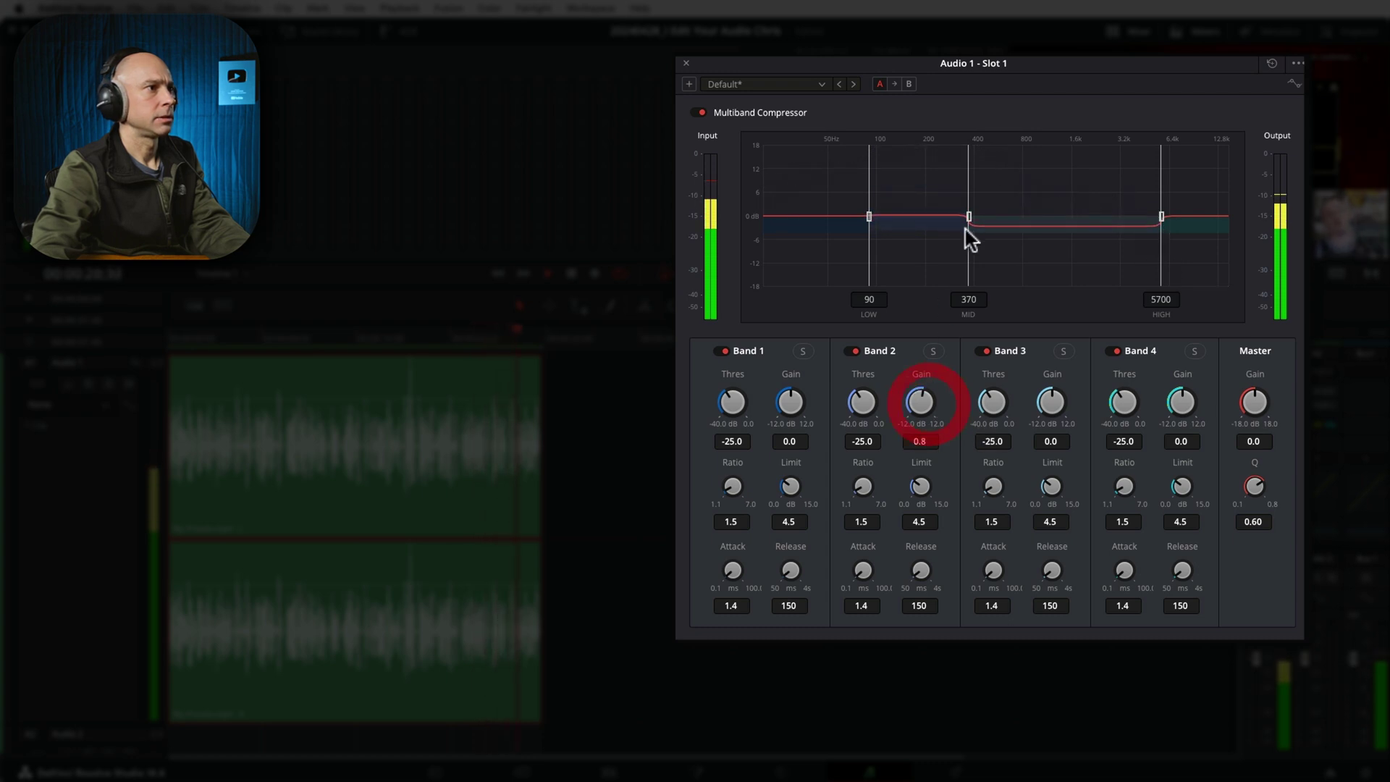
left_click_drag(973, 218, 983, 217)
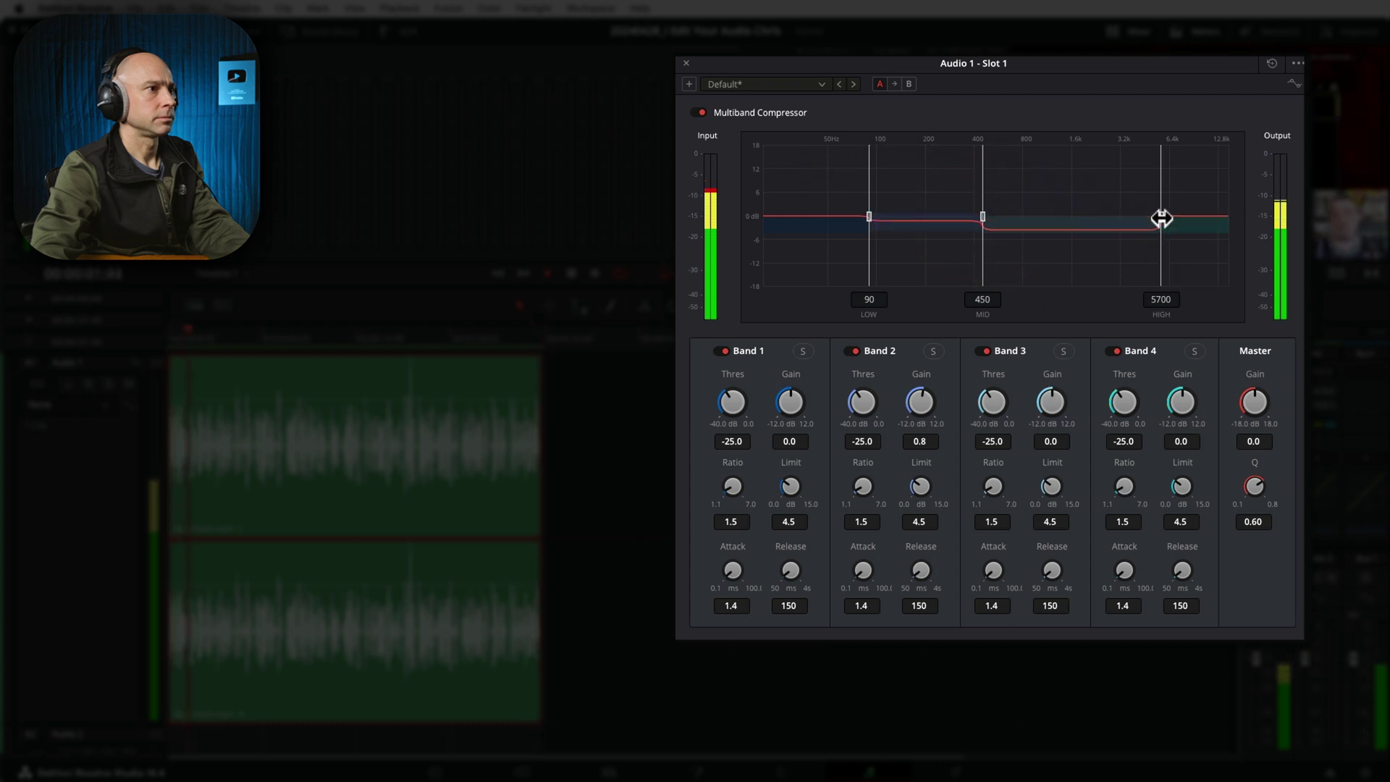
left_click_drag(1122, 216, 1111, 217)
mouse_move(1048, 404)
left_mouse_down()
mouse_move(1089, 406)
mouse_move(1064, 403)
left_mouse_up()
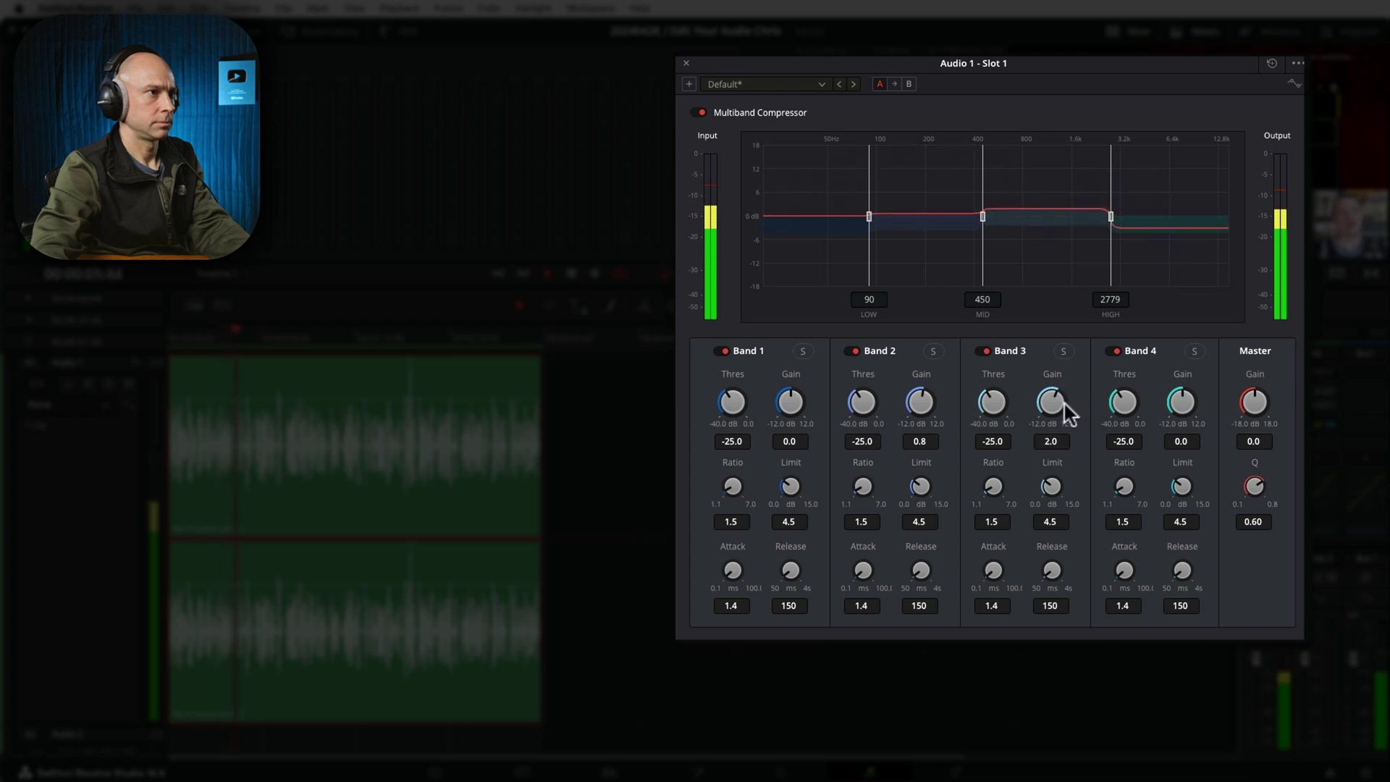
Set the Band 2 gain to 4.5 dB, Band 3 to 0.1 dB and Band 4 to -8.3 dB, with the High crossover at 4149 Hz
mouse_move(943, 402)
left_mouse_down()
mouse_move(1009, 412)
mouse_move(925, 403)
mouse_move(1046, 436)
mouse_move(929, 409)
mouse_move(999, 497)
mouse_move(924, 431)
mouse_move(928, 400)
left_mouse_up()
left_click(992, 410)
mouse_move(1057, 411)
left_mouse_down()
mouse_move(987, 400)
mouse_move(992, 417)
mouse_move(1055, 428)
mouse_move(1047, 400)
left_mouse_up()
mouse_move(1187, 414)
left_mouse_down()
mouse_move(1136, 410)
mouse_move(1180, 404)
mouse_move(1193, 437)
mouse_move(1183, 416)
left_mouse_up()
left_click(1112, 218)
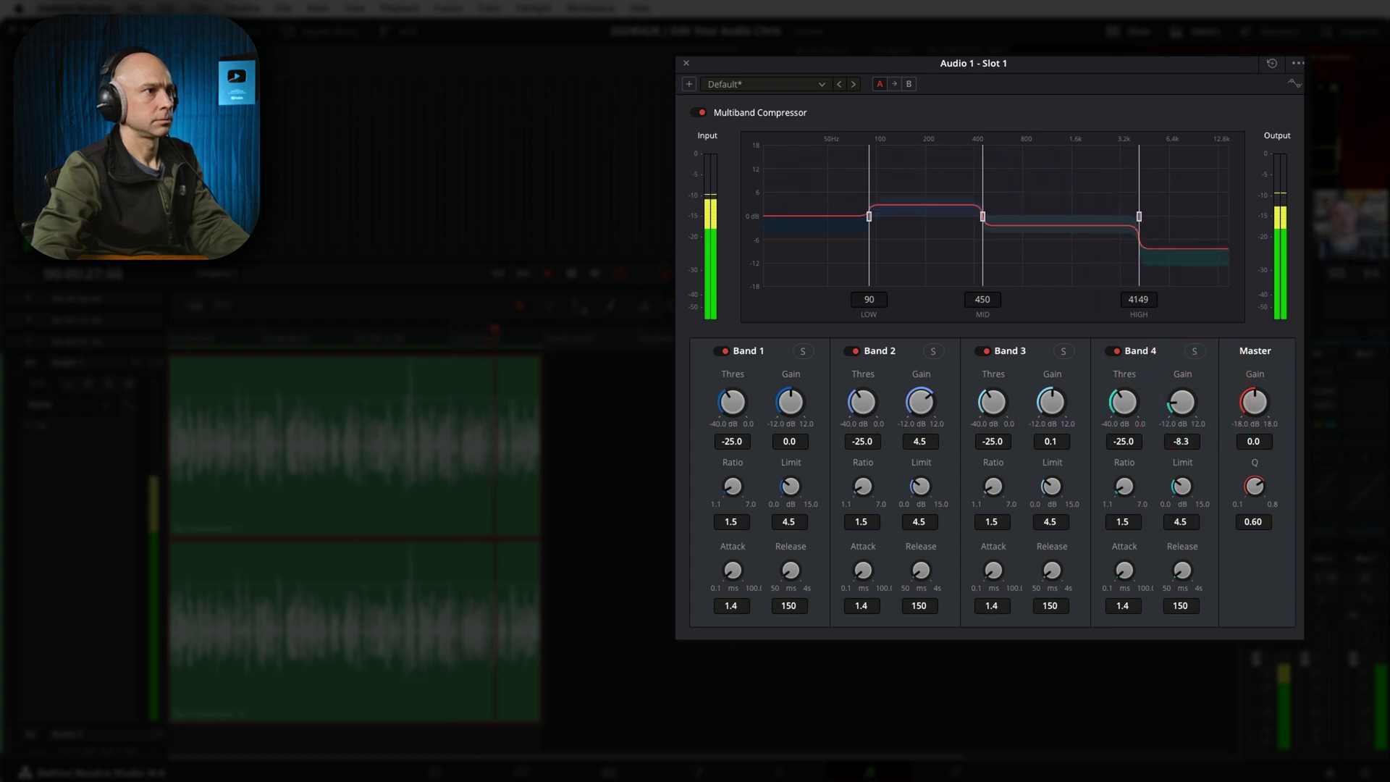
Set the High crossover to 3448 Hz and the Band 4 gain to 1.9 dB, and compare with the multiband compressor bypassed
left_click_drag(1129, 217, 1126, 220)
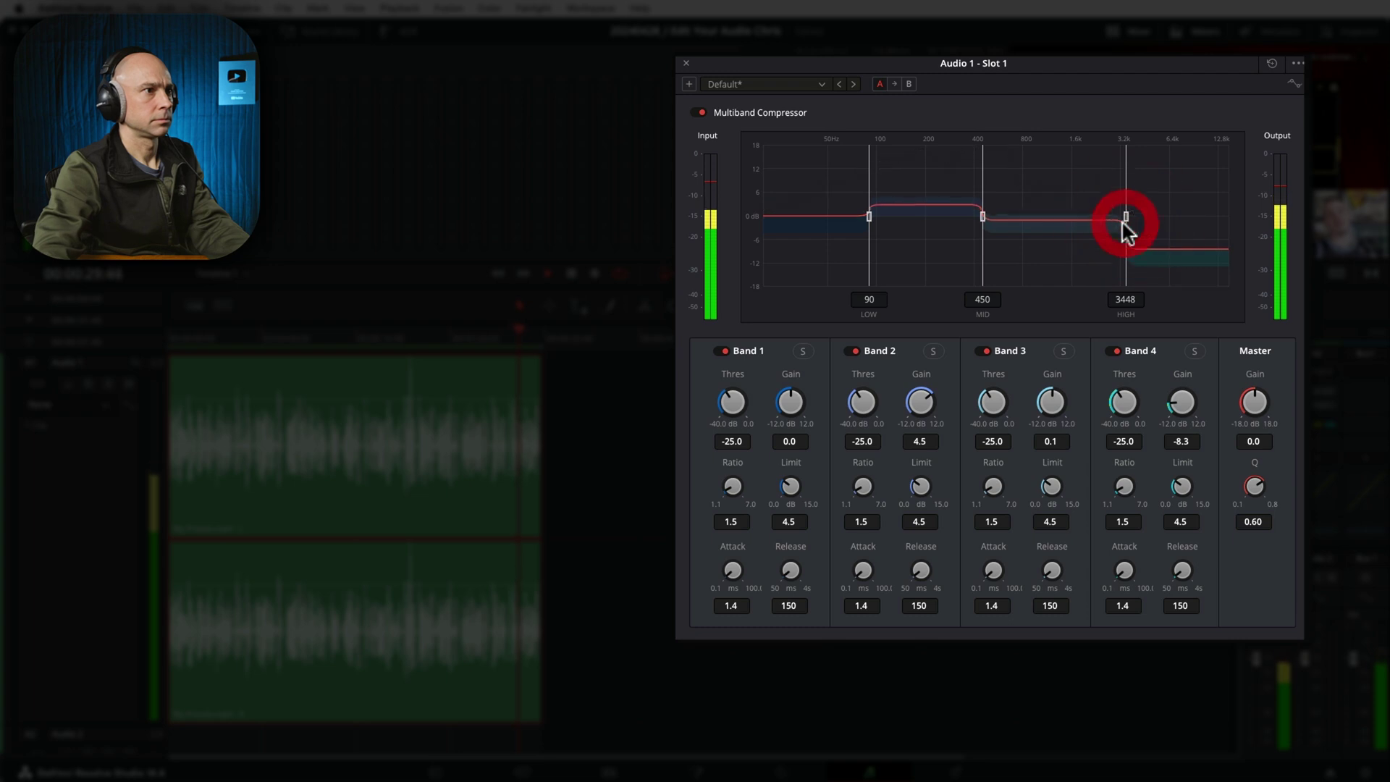
left_click_drag(1186, 408, 1236, 398)
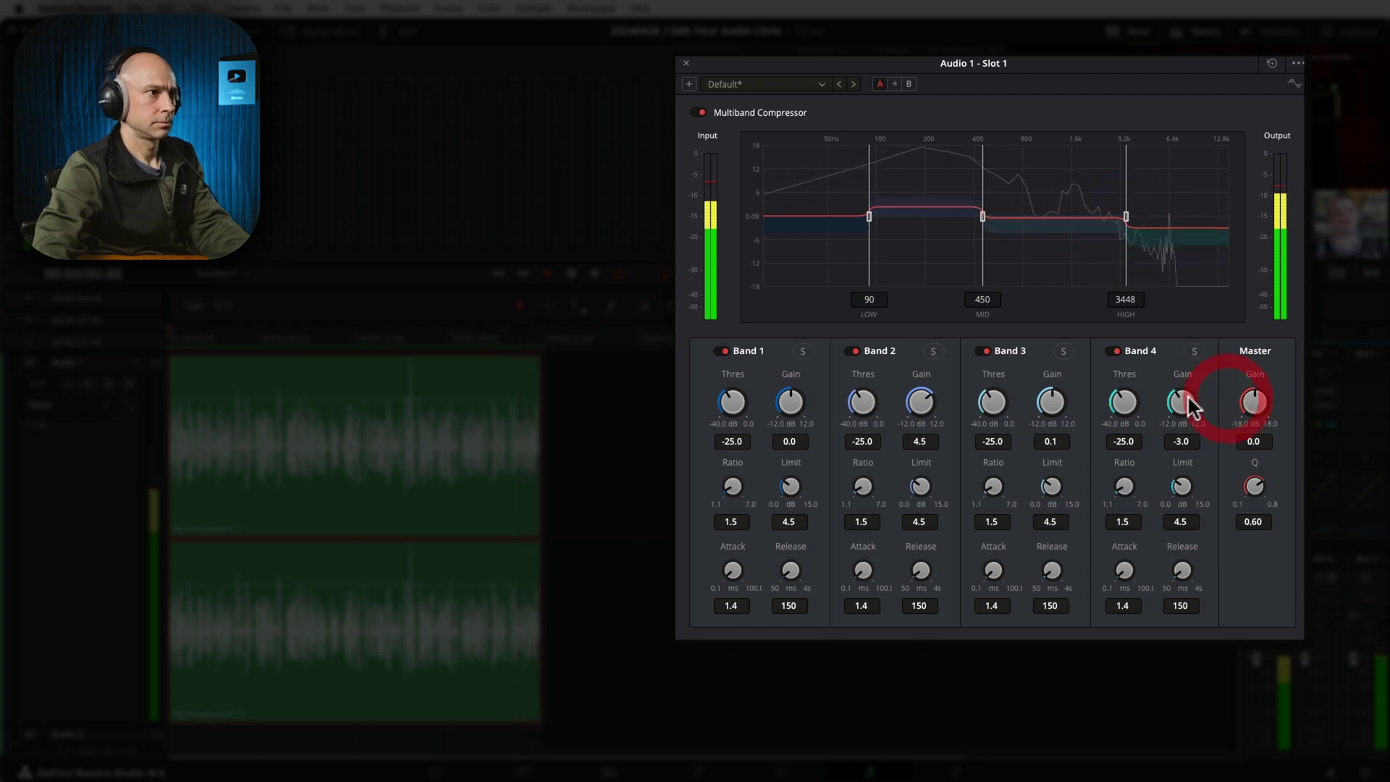
left_click_drag(1187, 399, 1177, 428)
left_click(700, 113)
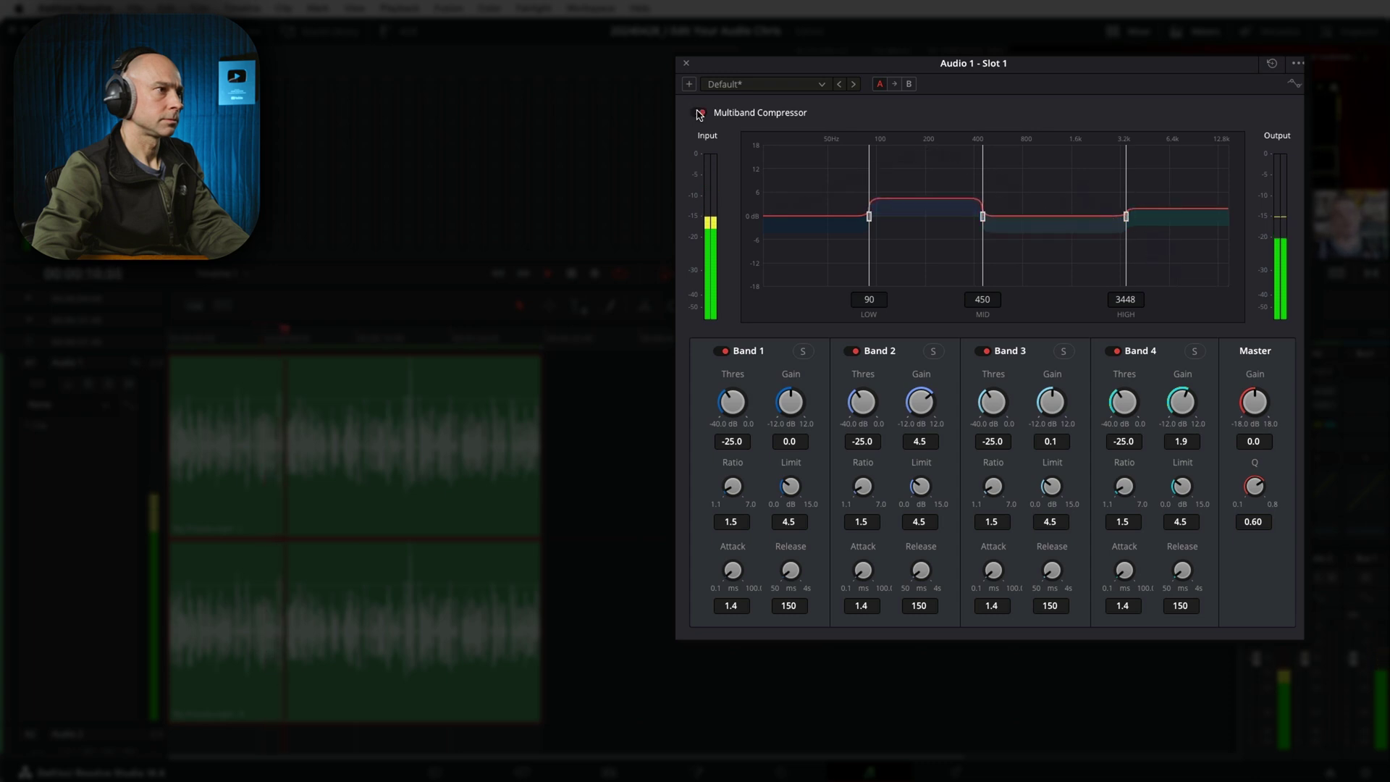
Narrow Band 2 by setting the Low crossover to 127 Hz and Mid to 366 Hz, with a Band 2 gain of 3.7 dB
left_click_drag(921, 400, 922, 406)
left_click_drag(869, 211, 886, 211)
left_click(886, 216)
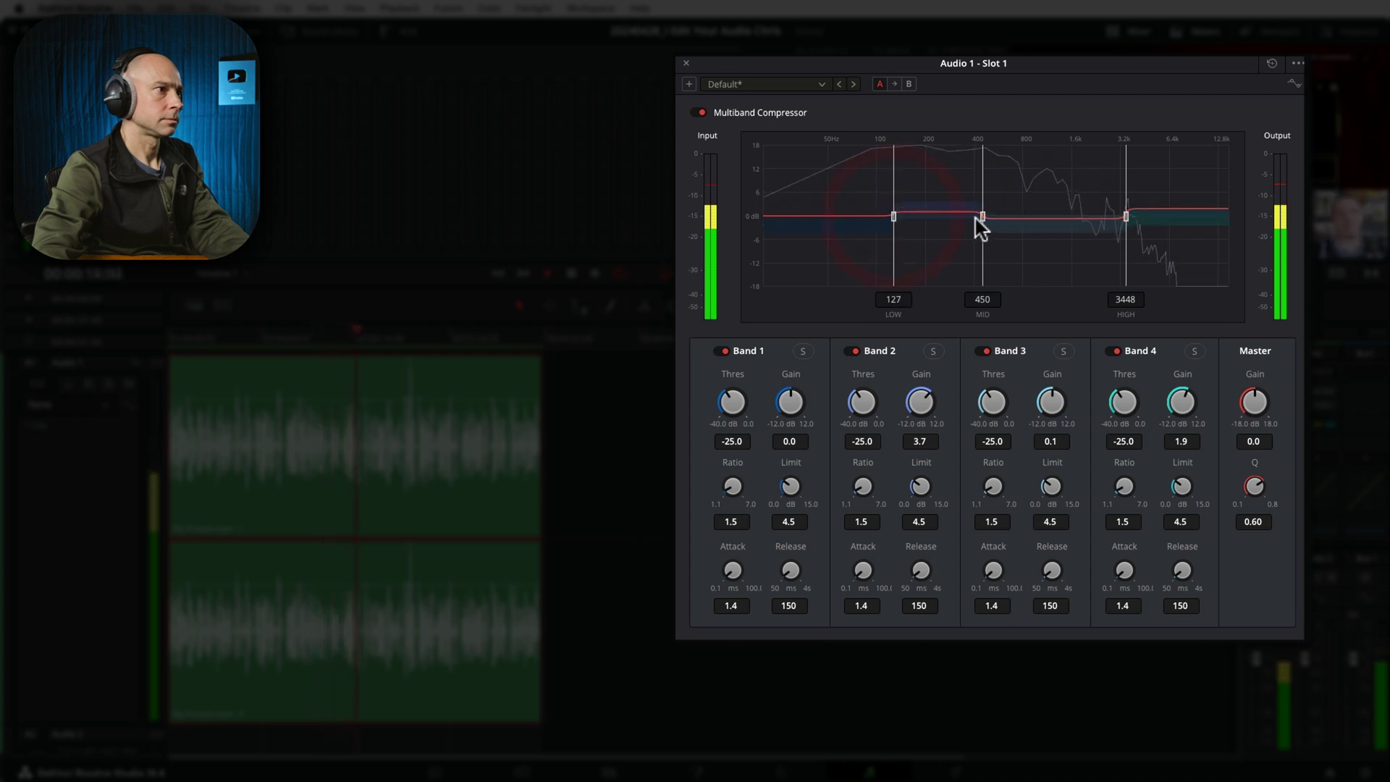
left_click_drag(983, 216, 968, 216)
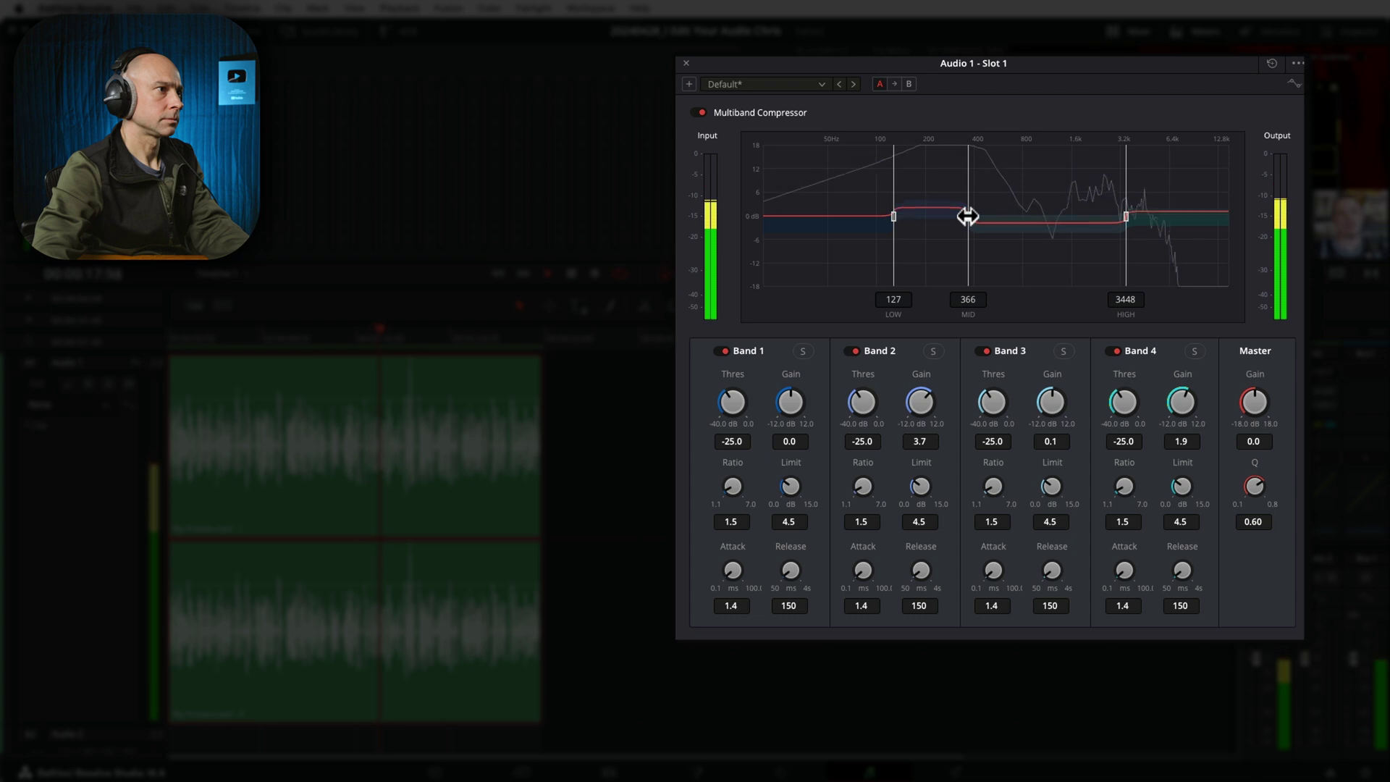
Reduce the Band 2 gain to 2.1 dB and the Band 4 gain to 0.7 dB, comparing against the bypassed multiband compressor
left_click_drag(913, 400, 914, 407)
left_click(699, 113)
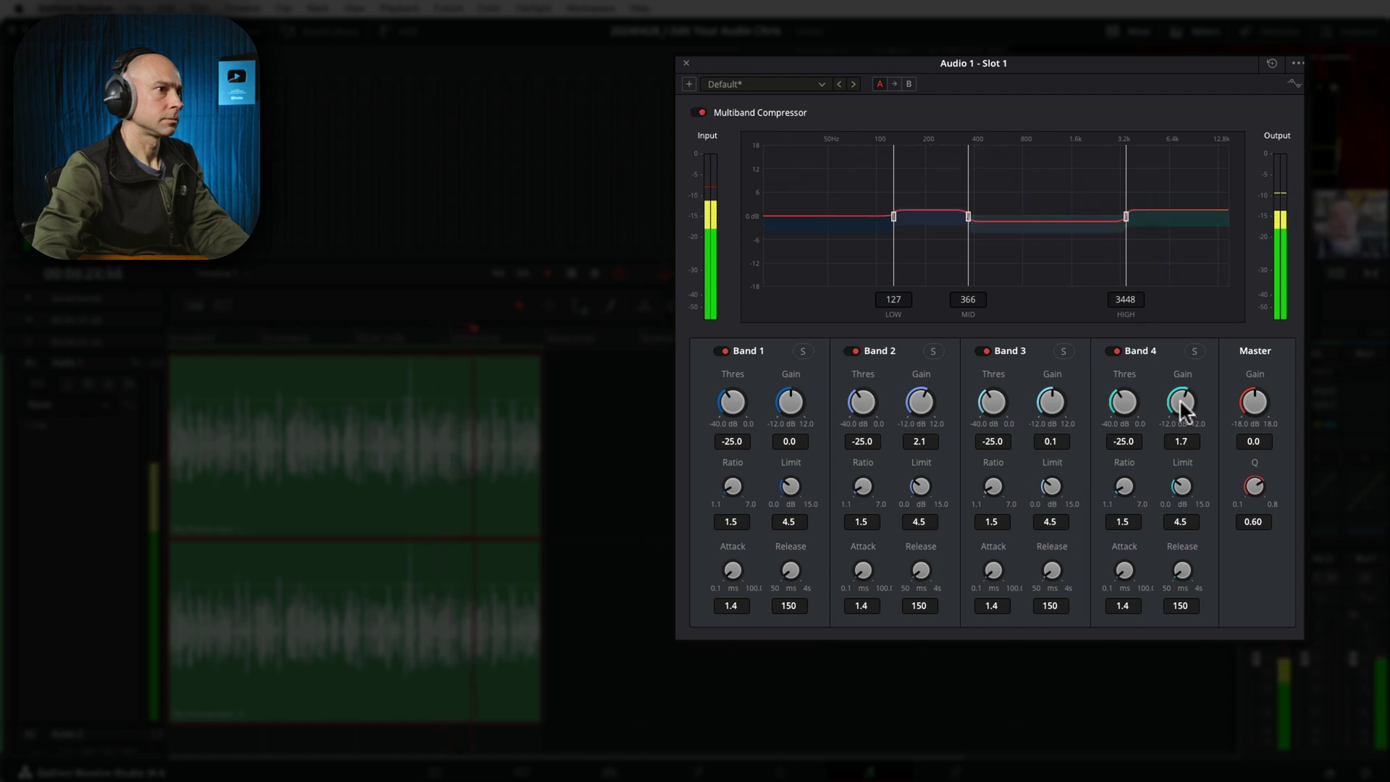
left_click_drag(1174, 397, 1183, 402)
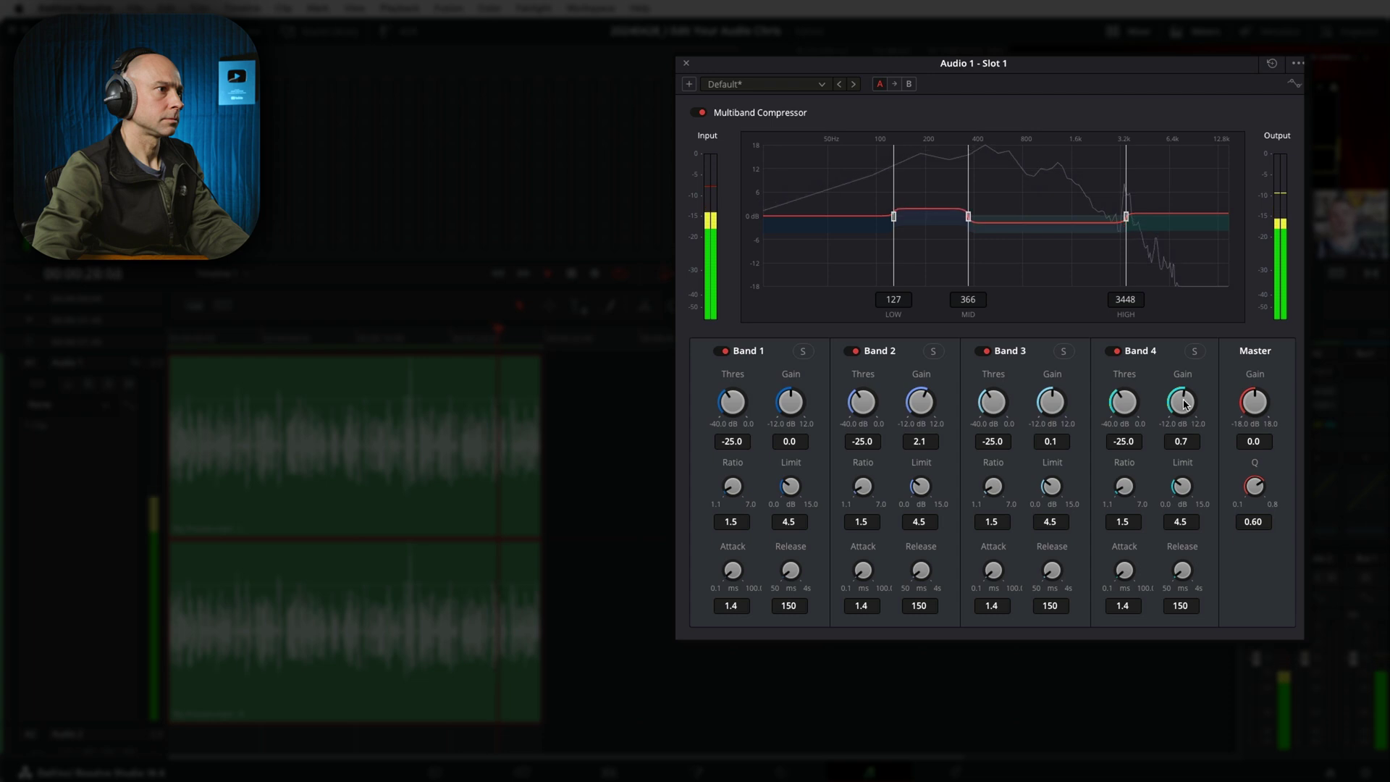
Bypass the Multiband Compressor during playback and turn it back on to compare the voice with and without it
left_click(699, 113)
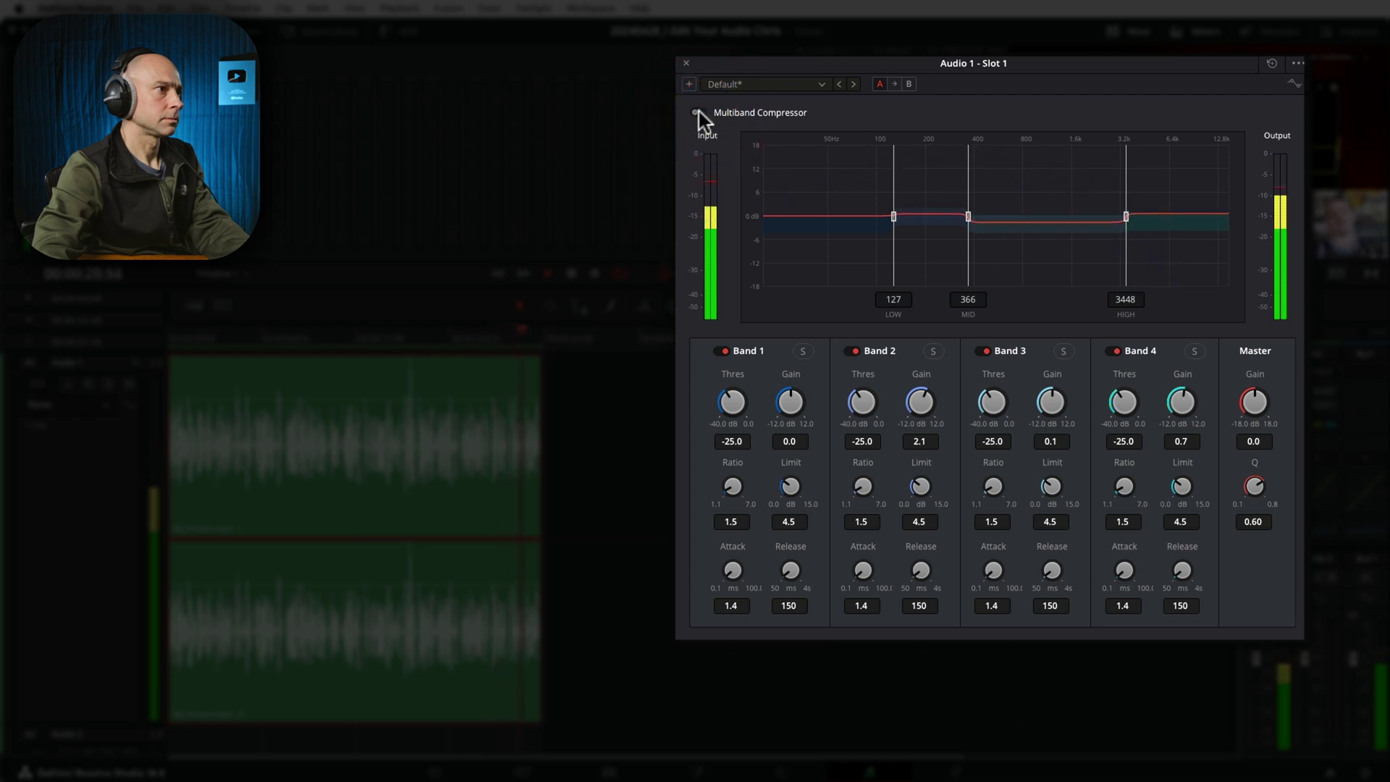
left_click(698, 113)
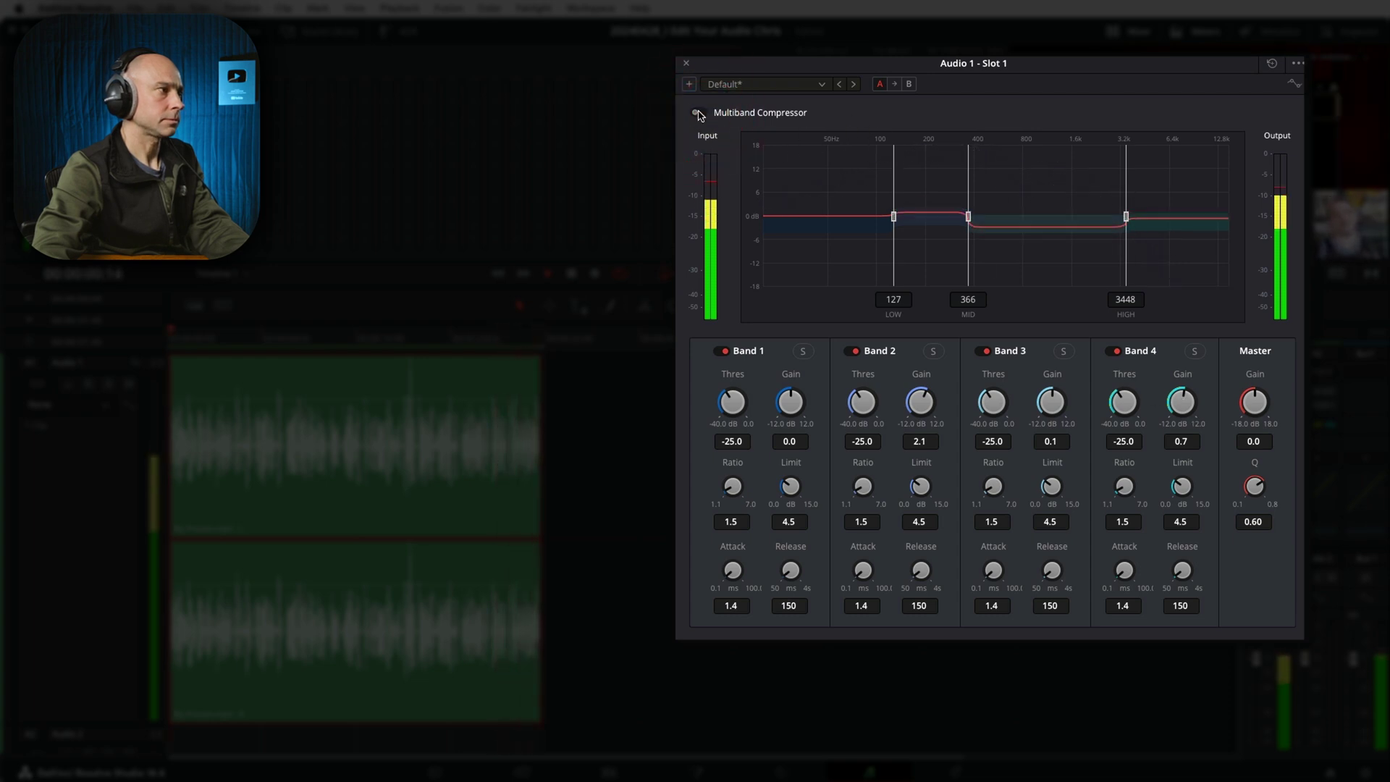
left_click(699, 113)
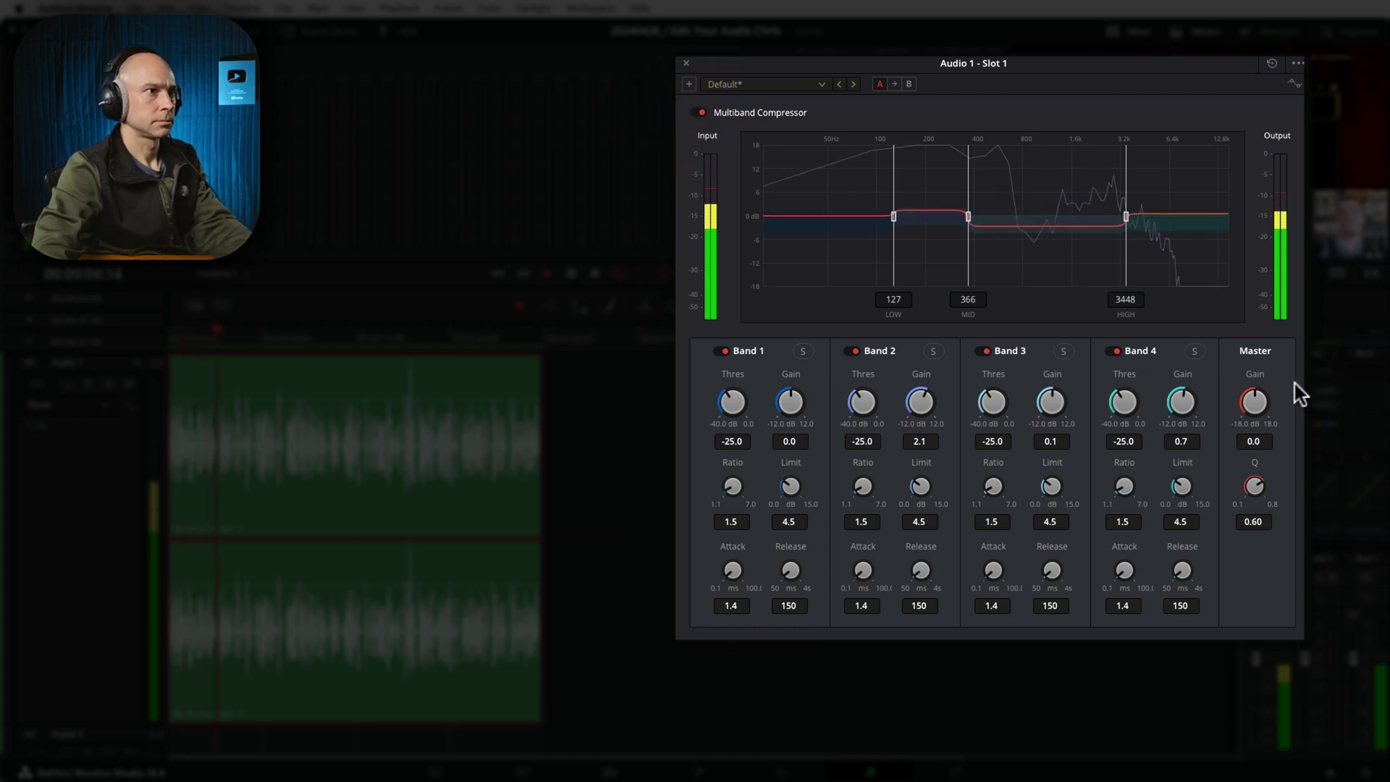
Raise the Multiband Compressor's Master gain to 3.1 dB and close its window
left_click_drag(1257, 402, 1258, 397)
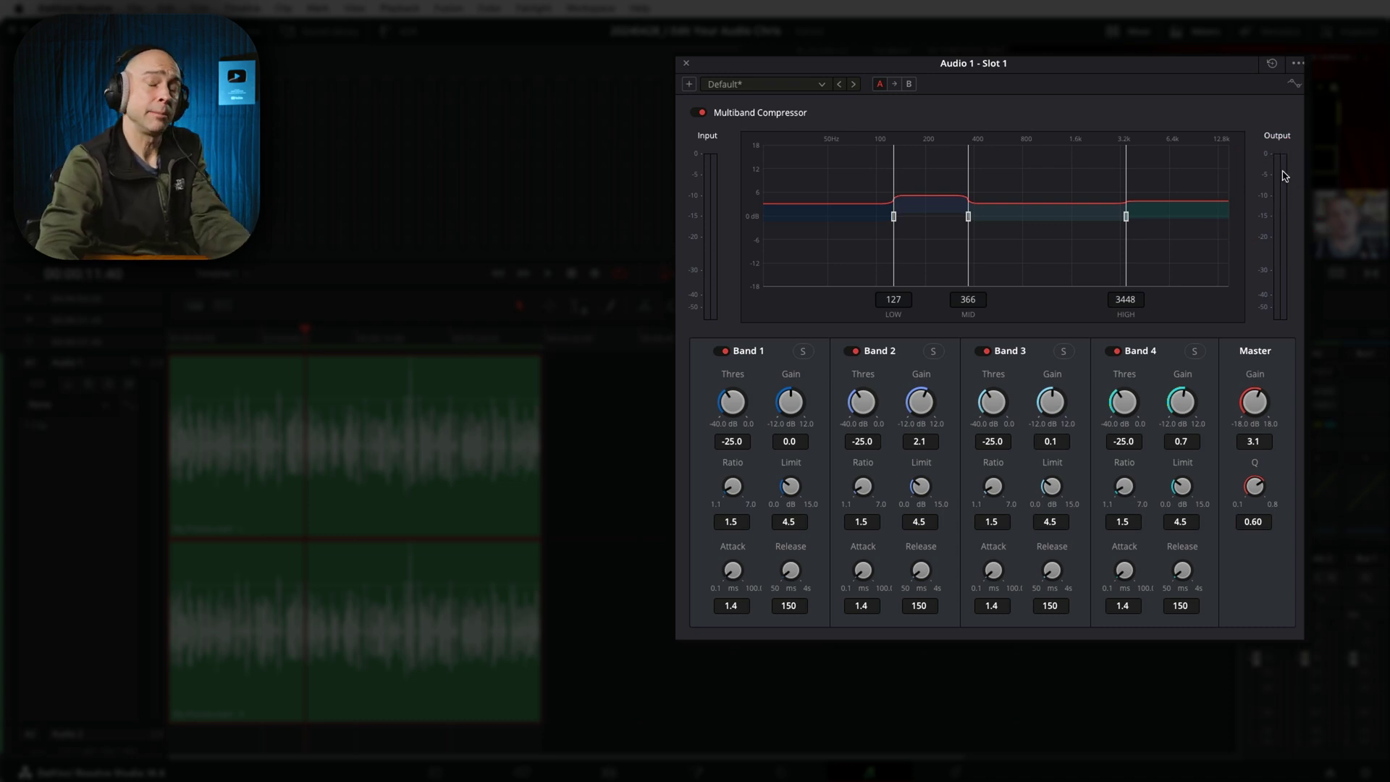
left_click(1260, 404)
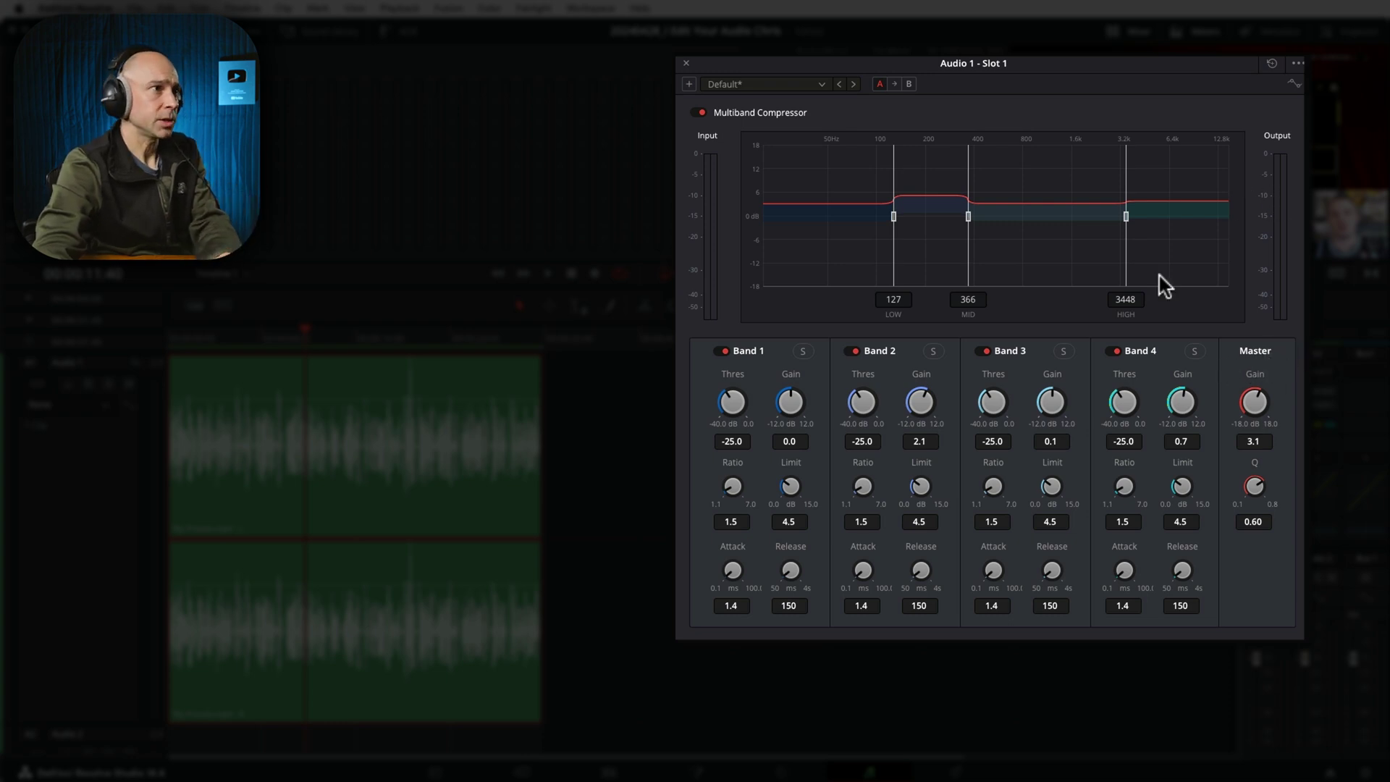
left_click(686, 65)
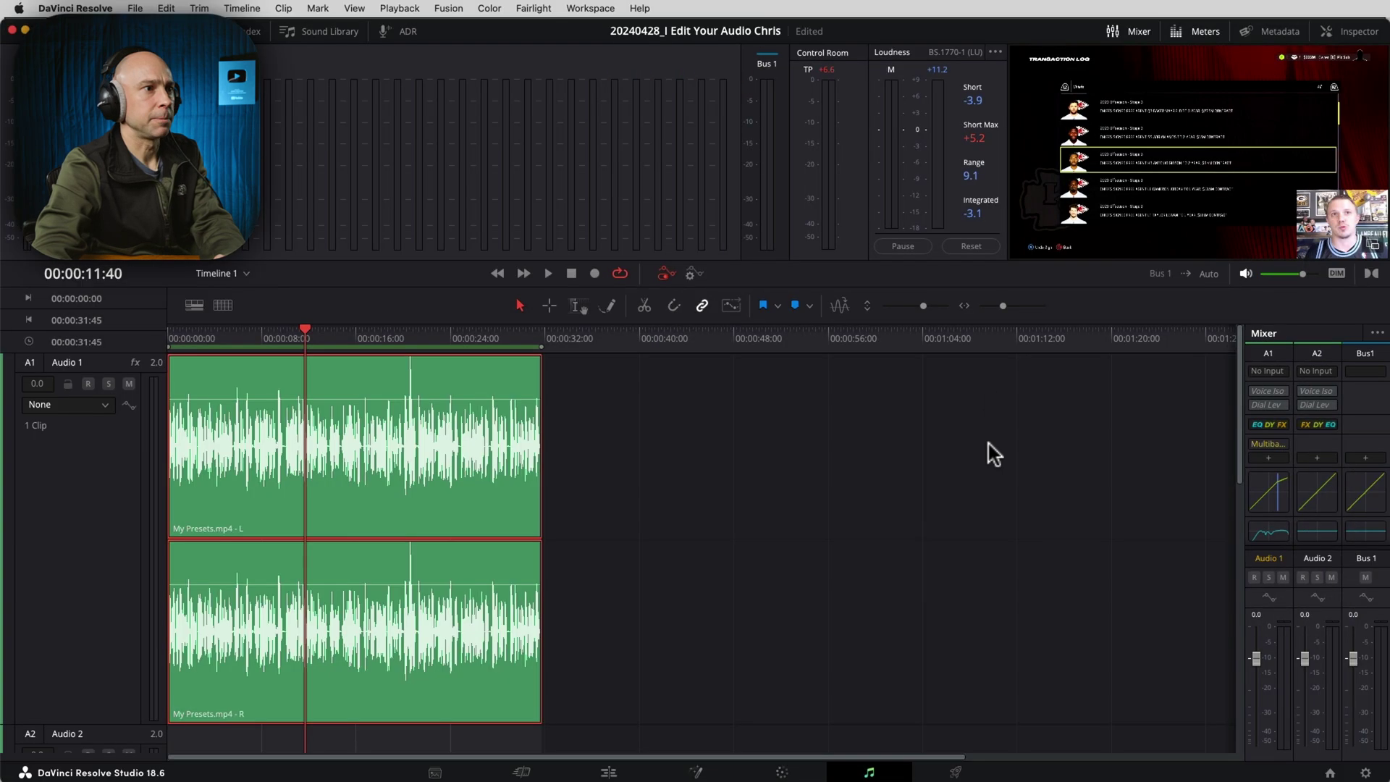
Add the Fairlight FX De-Esser from the Restoration effects to the Audio 1 track's next effect slot
left_click(1267, 457)
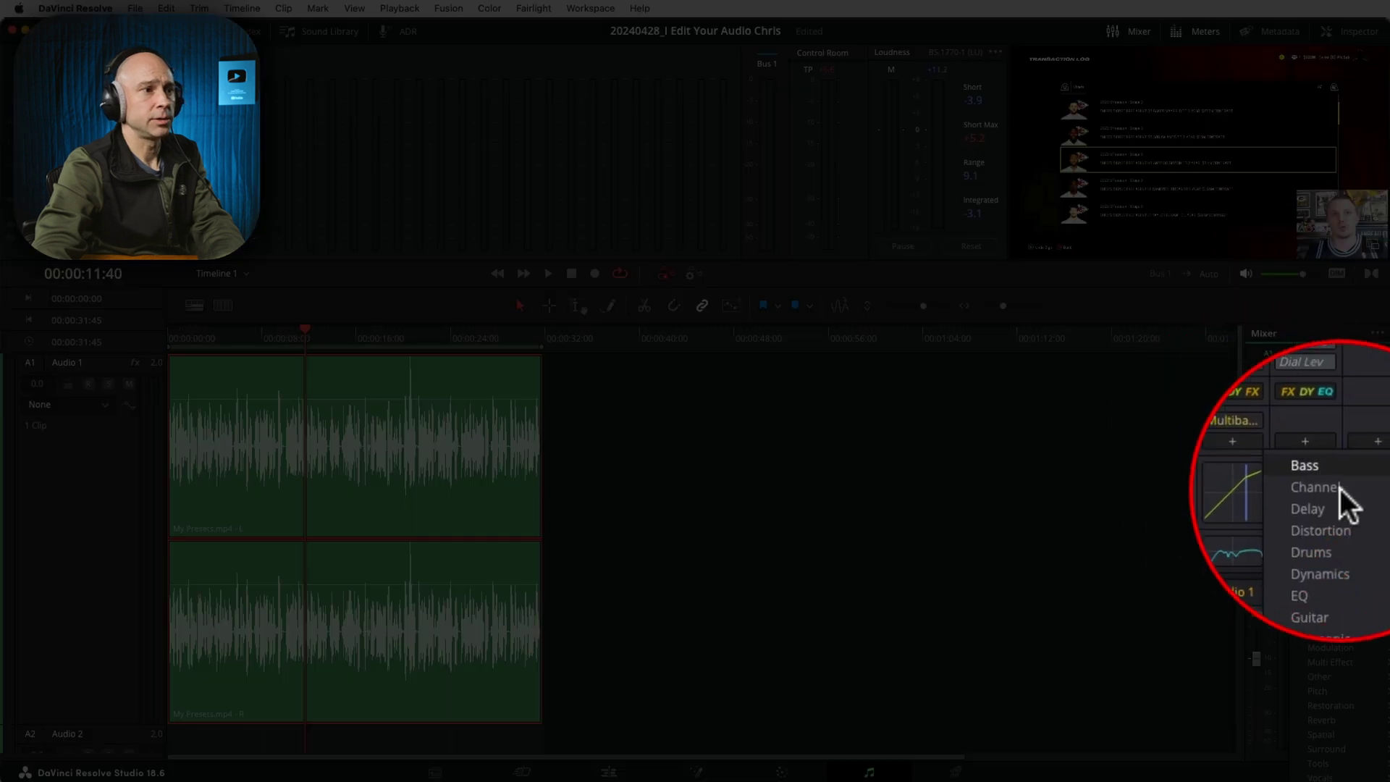
mouse_move(1331, 705)
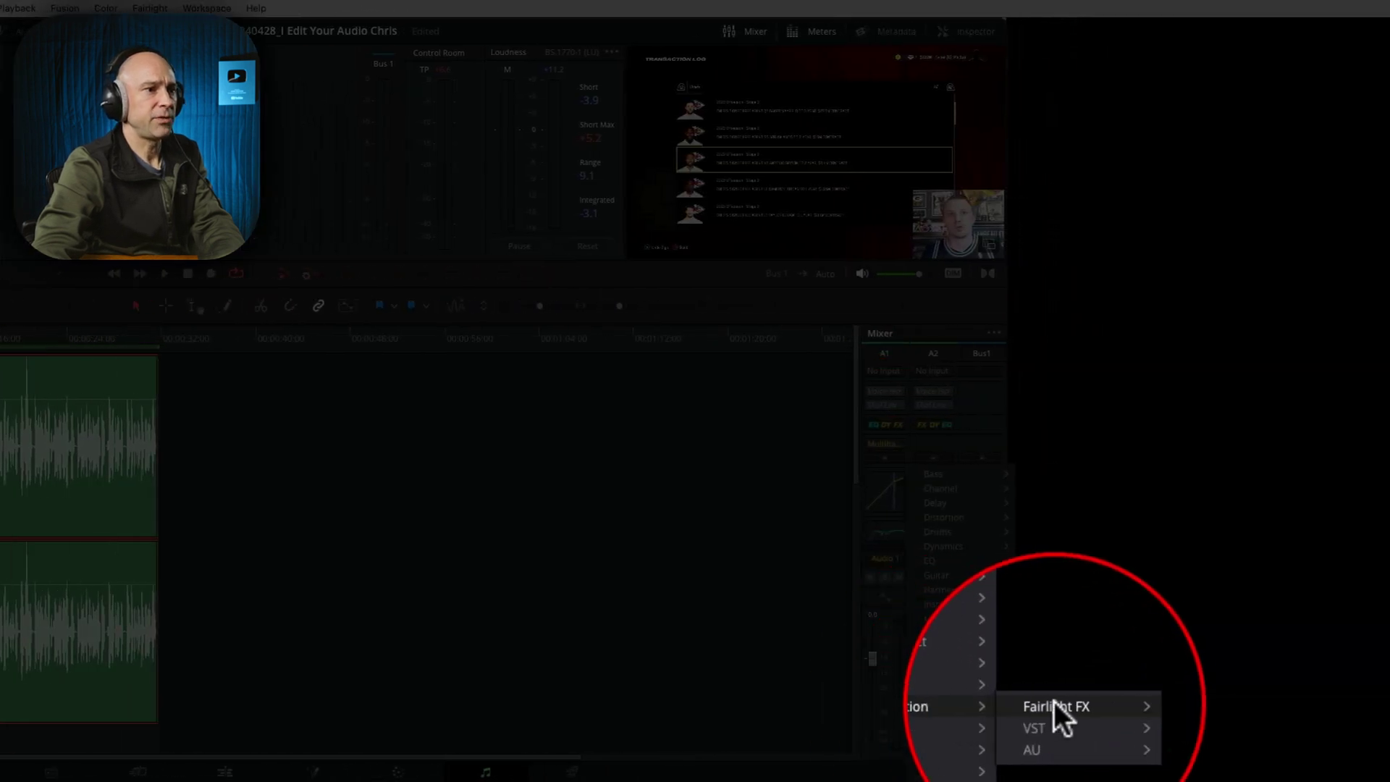
mouse_move(1228, 701)
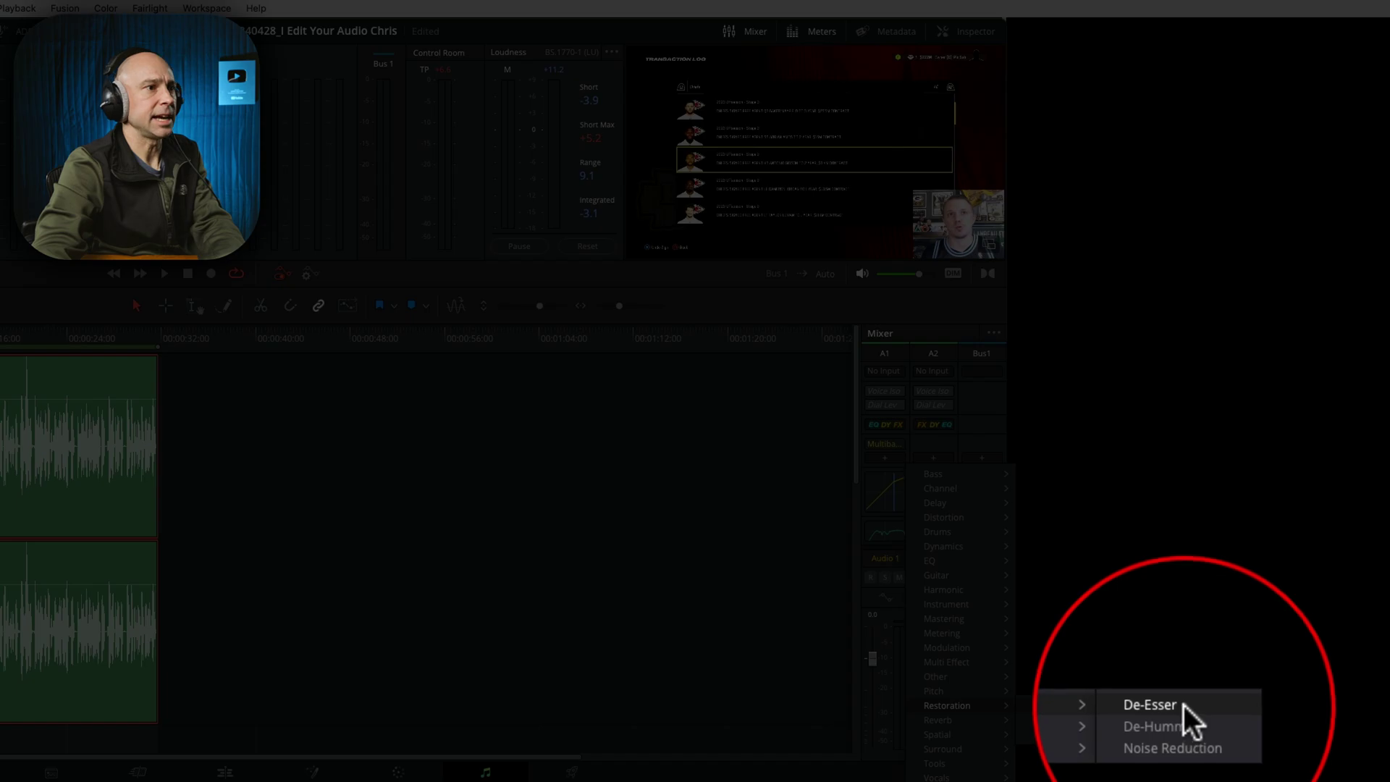
left_click(1158, 706)
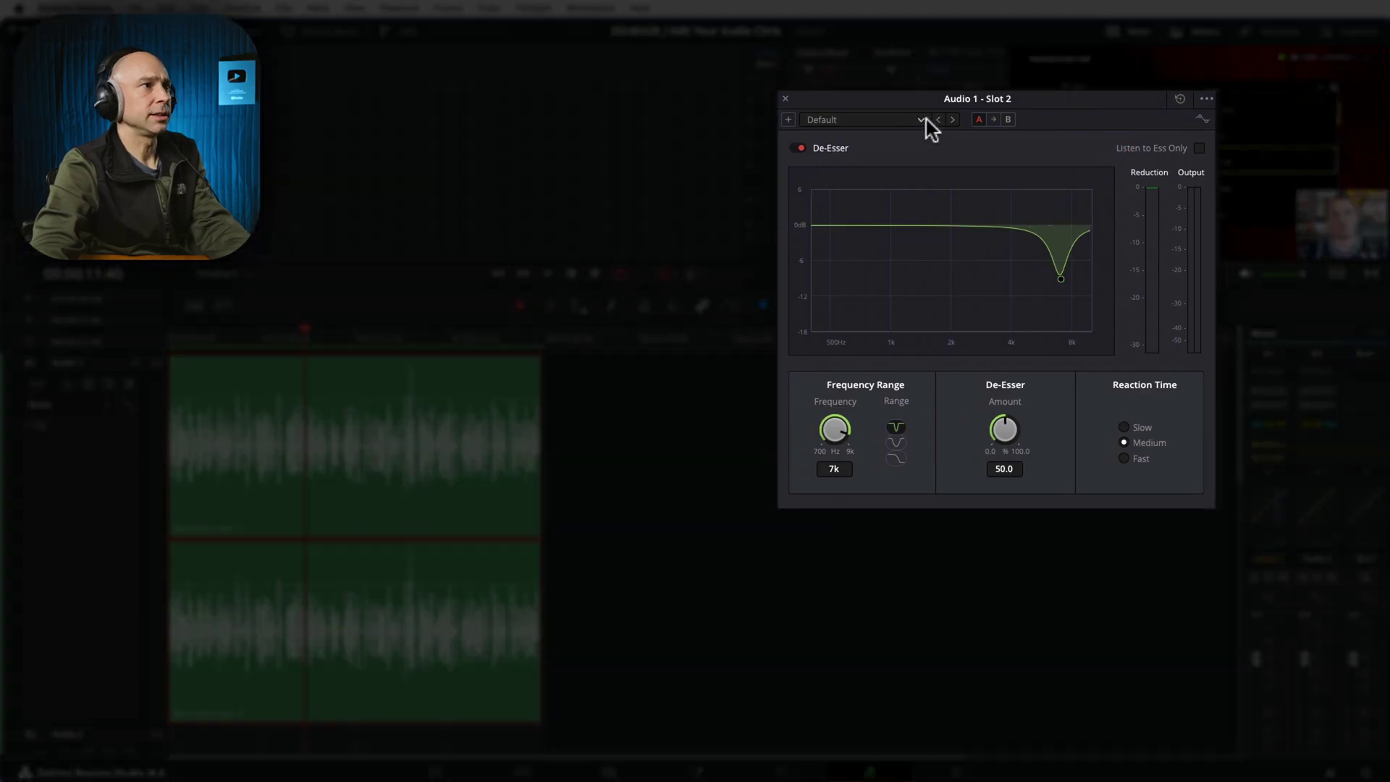
Load the Male ESS preset in the De-Esser and switch its Range to the narrow band shape
left_click(920, 120)
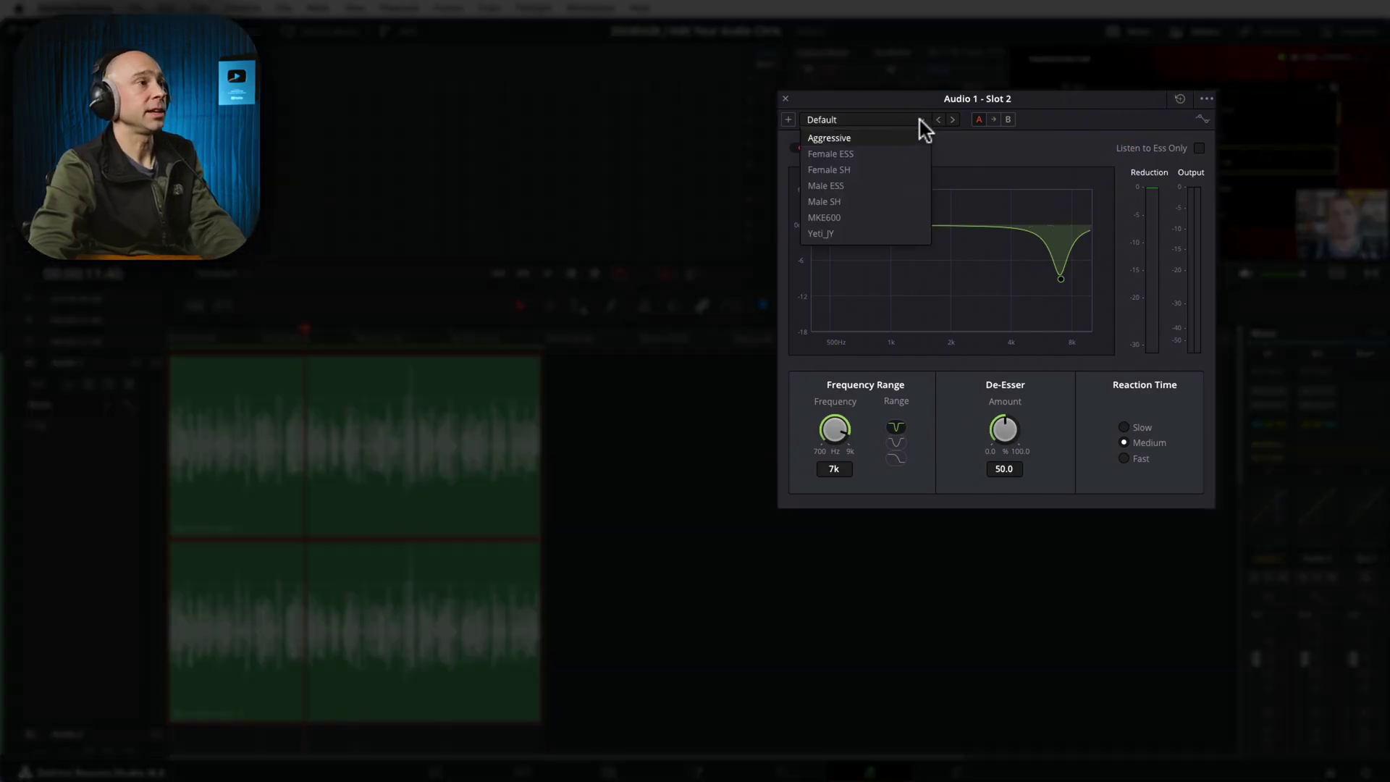
left_click(862, 187)
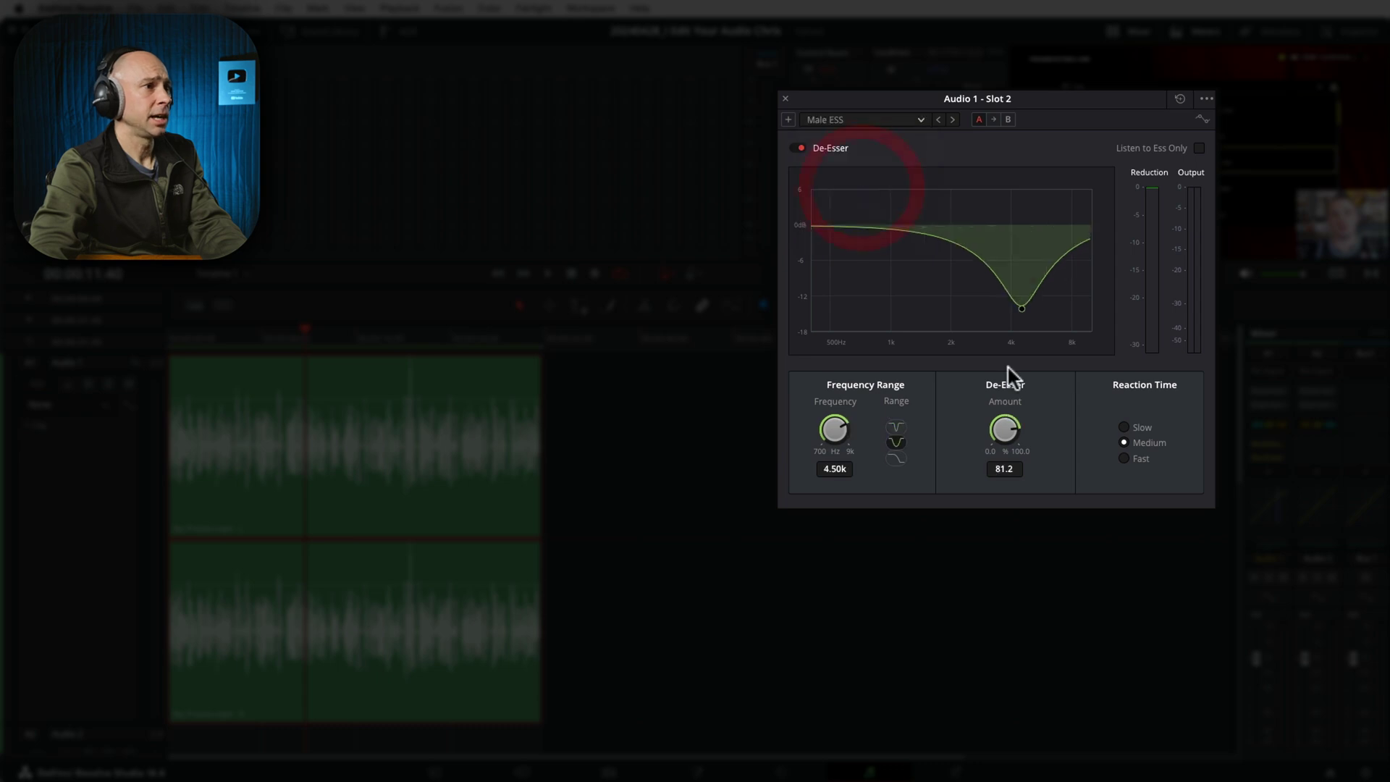
left_click(896, 427)
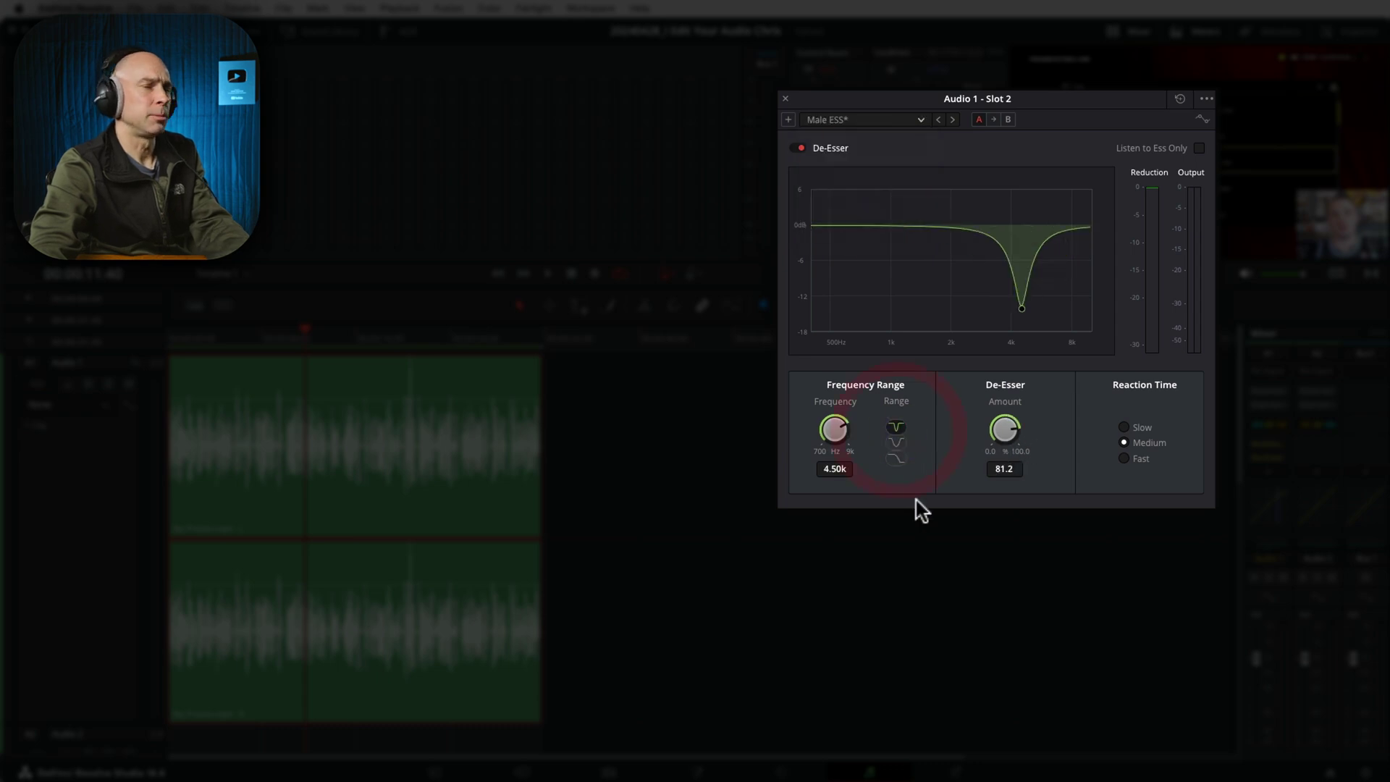
left_click(896, 443)
left_click(896, 429)
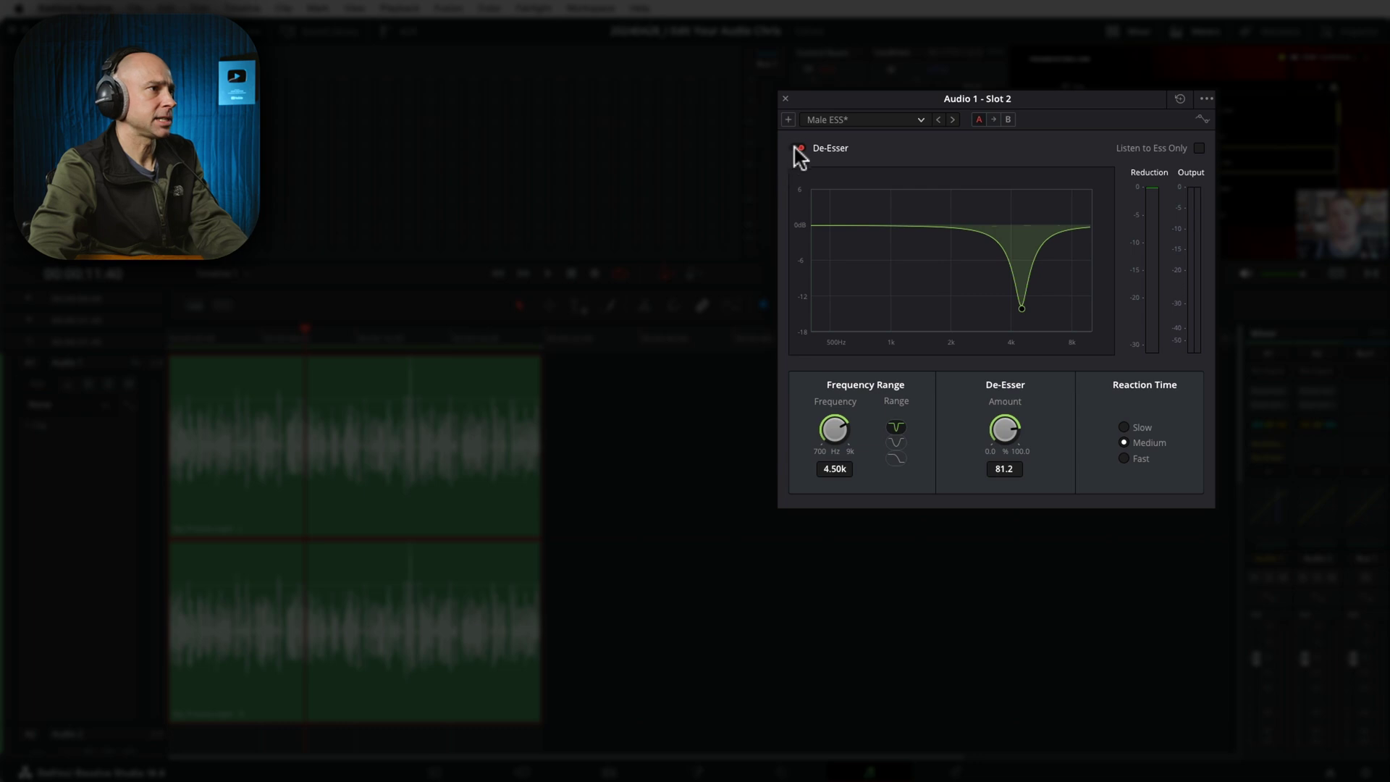
Play the voice and audition the De-Esser with Listen to Ess Only, with the effect bypassed, and with the wider Range before returning to the narrow one
key("space")
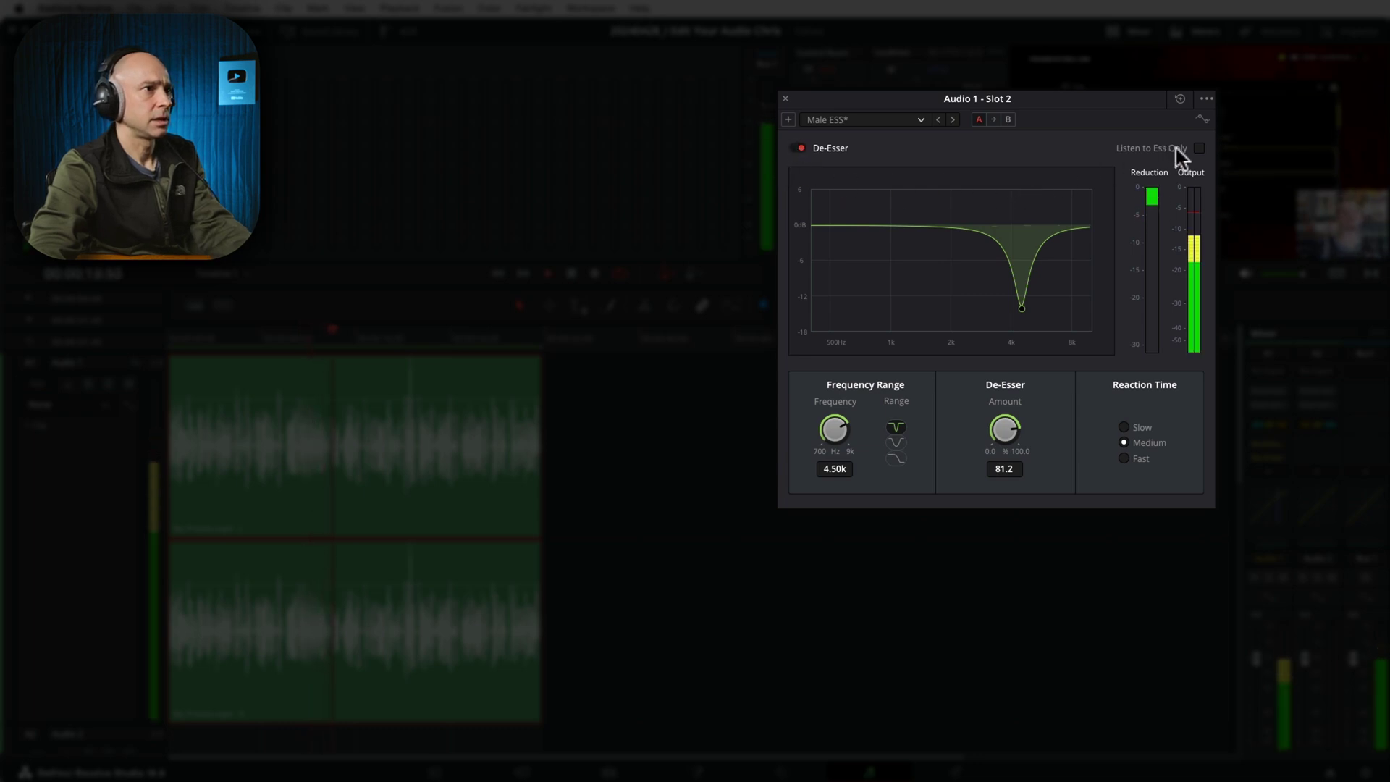
left_click(1199, 148)
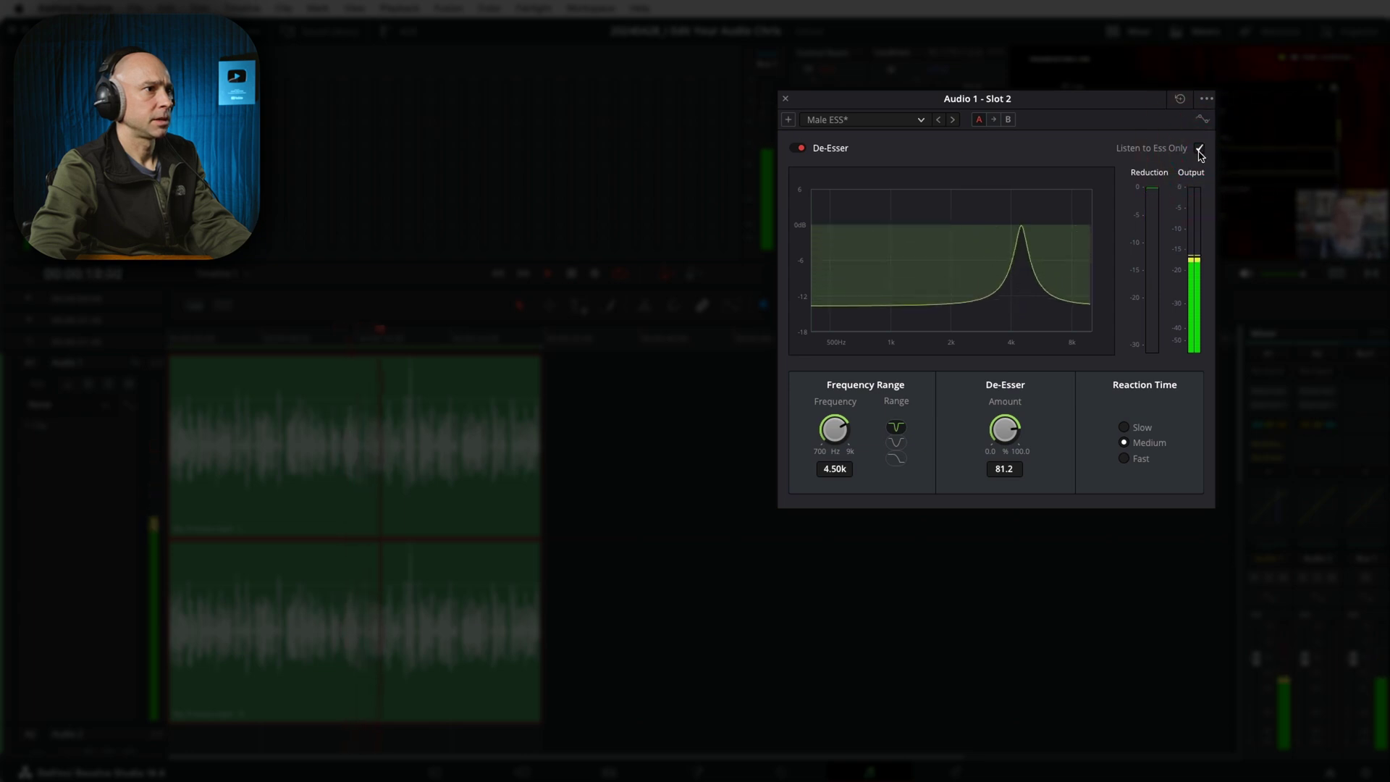
left_click(1199, 150)
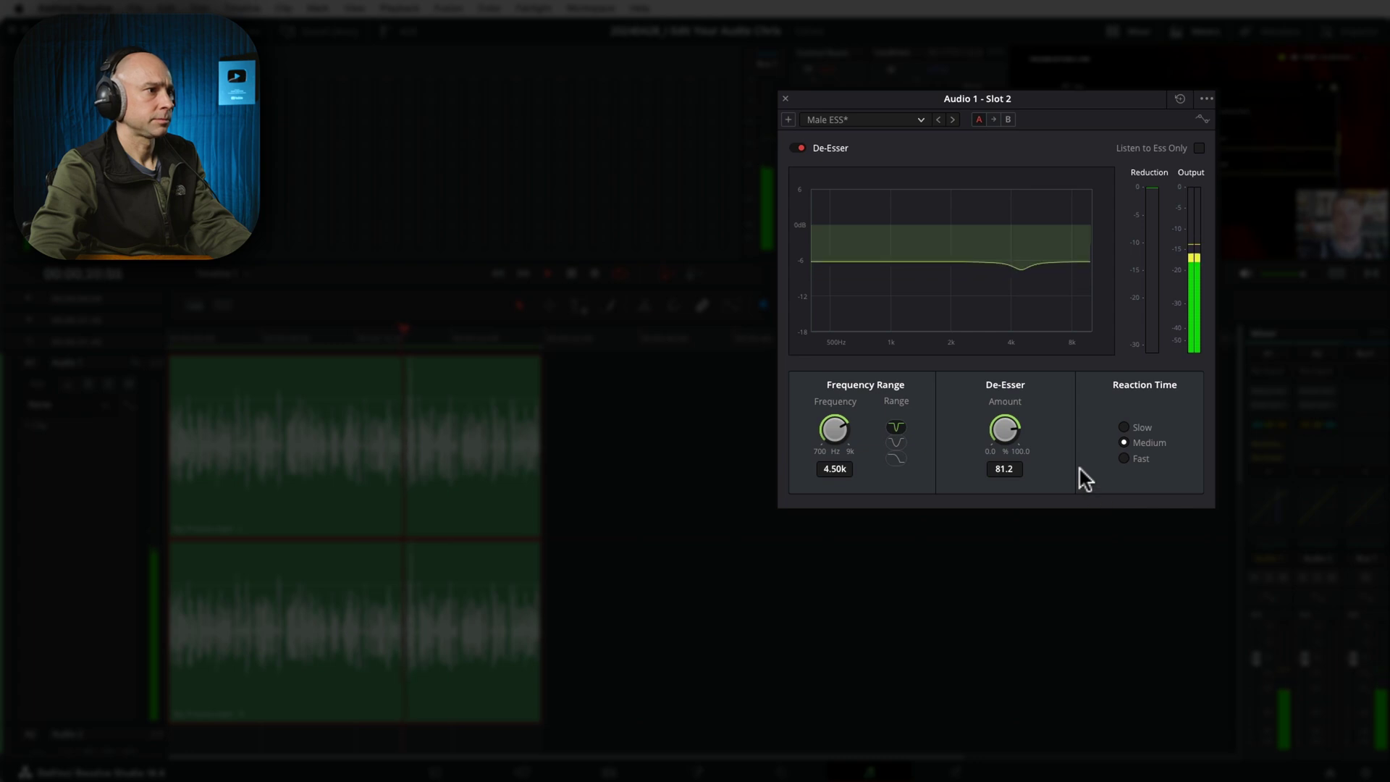
left_click(797, 149)
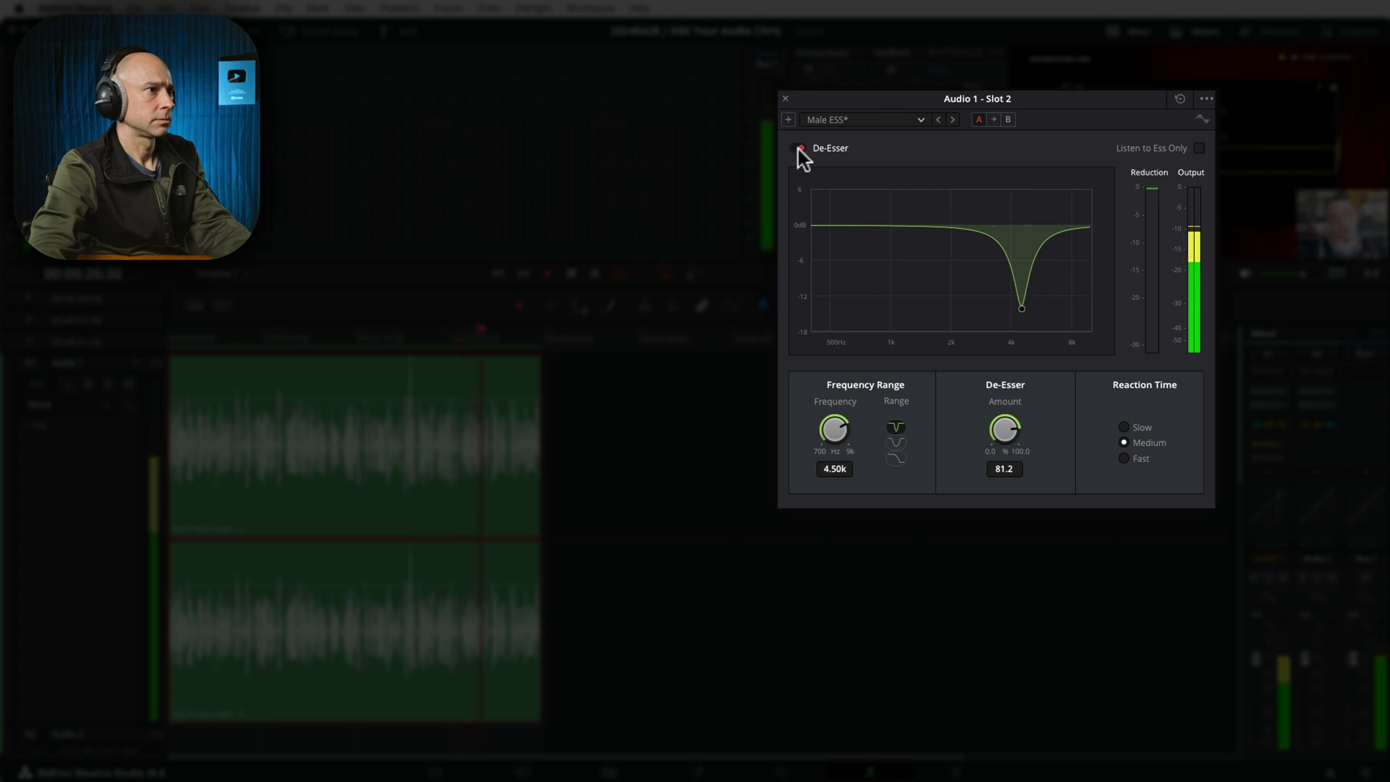
left_click(895, 443)
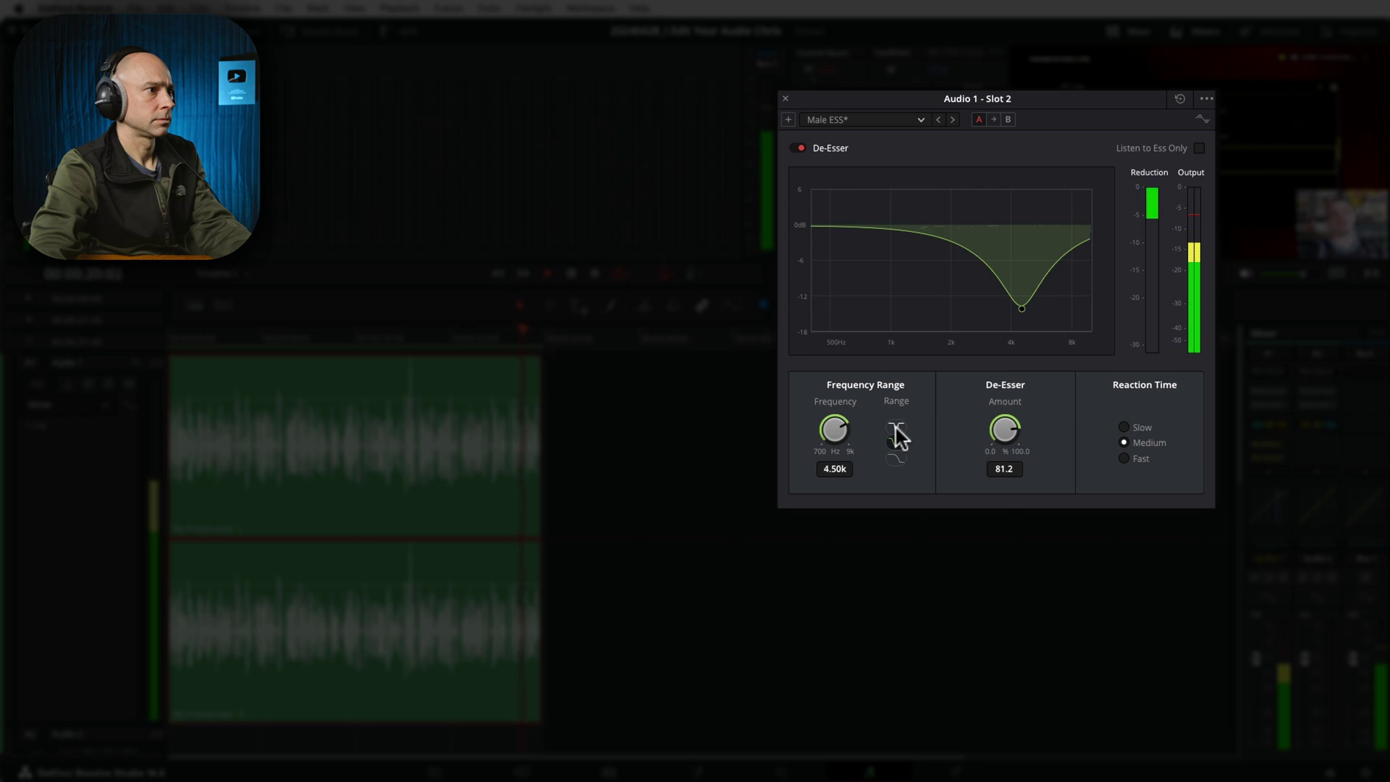
left_click(896, 429)
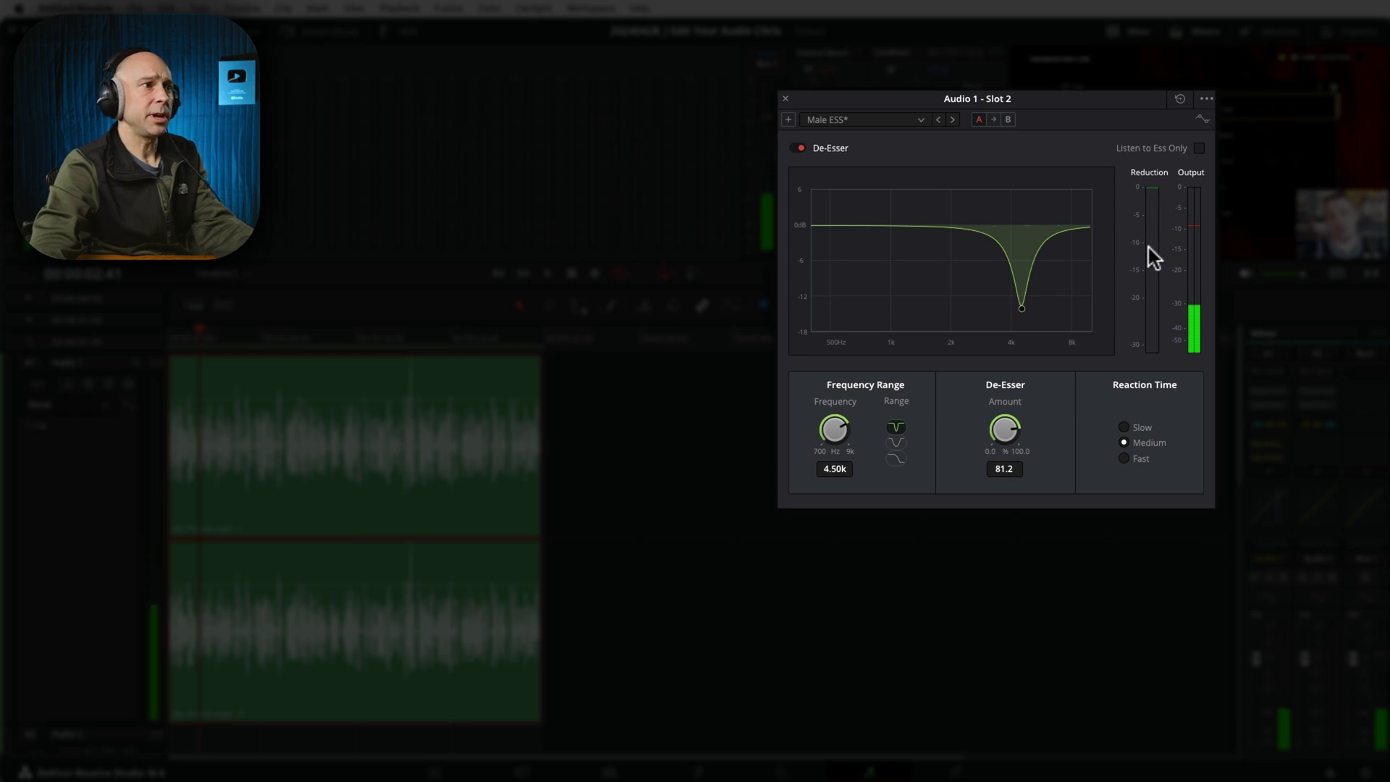
left_click(1153, 217)
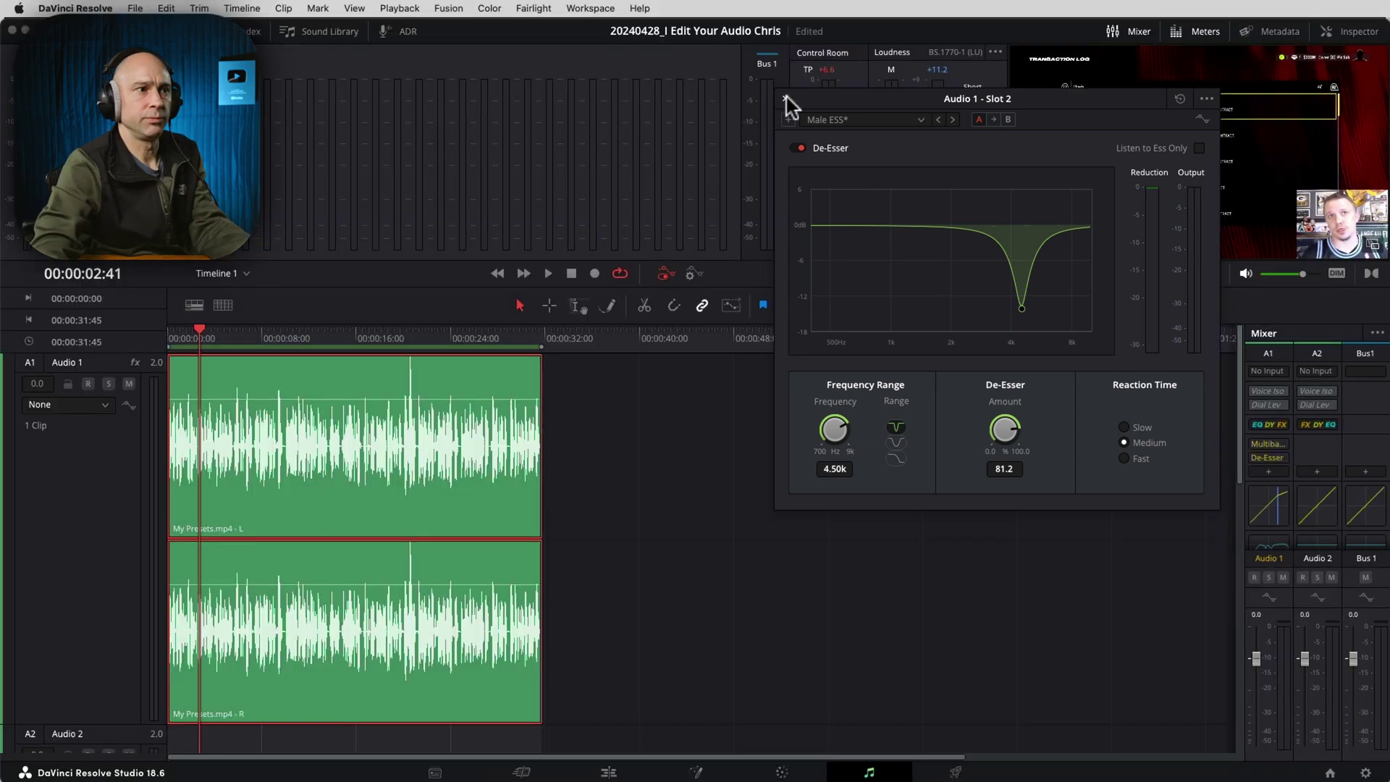
Close the De-Esser and, on the Edit page, duplicate only the Audio 1 clip onto the Audio 2 track
left_click(785, 99)
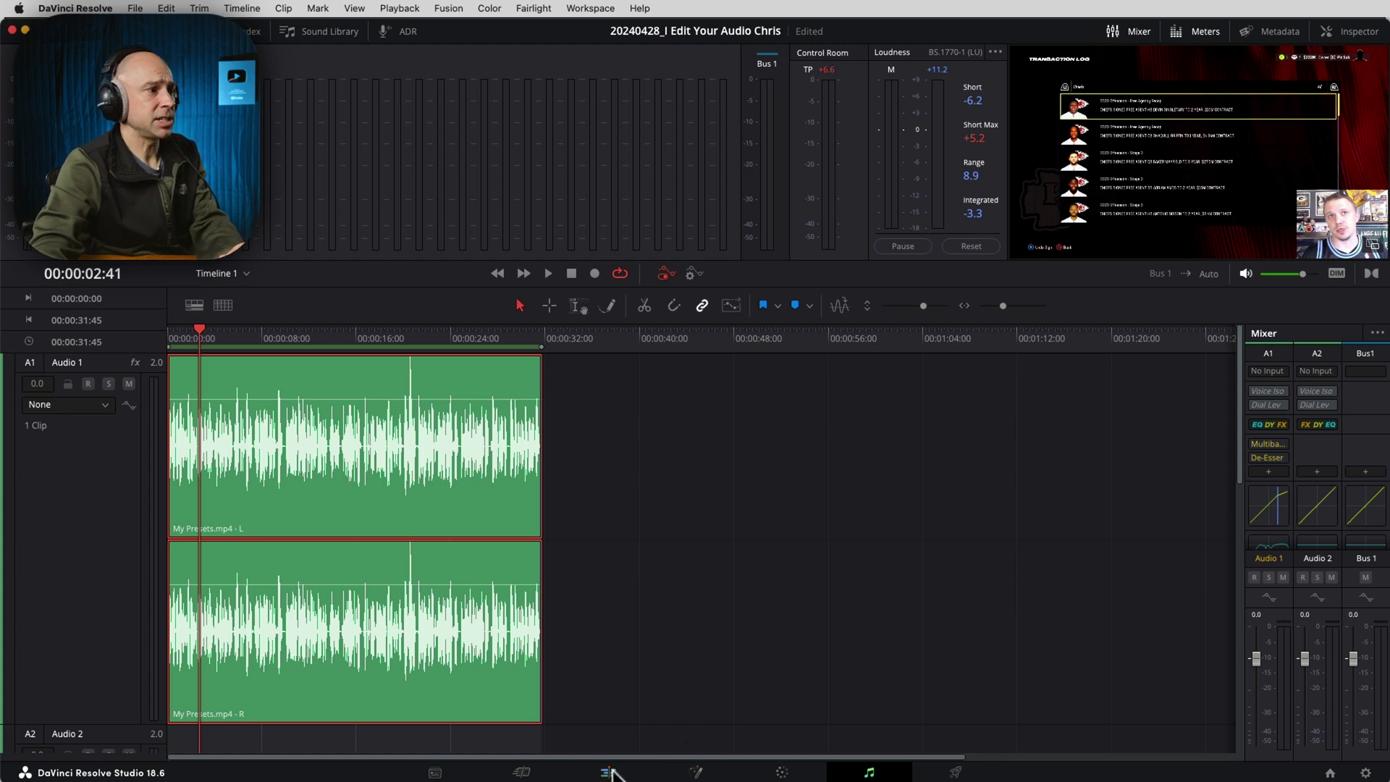
left_click(611, 773)
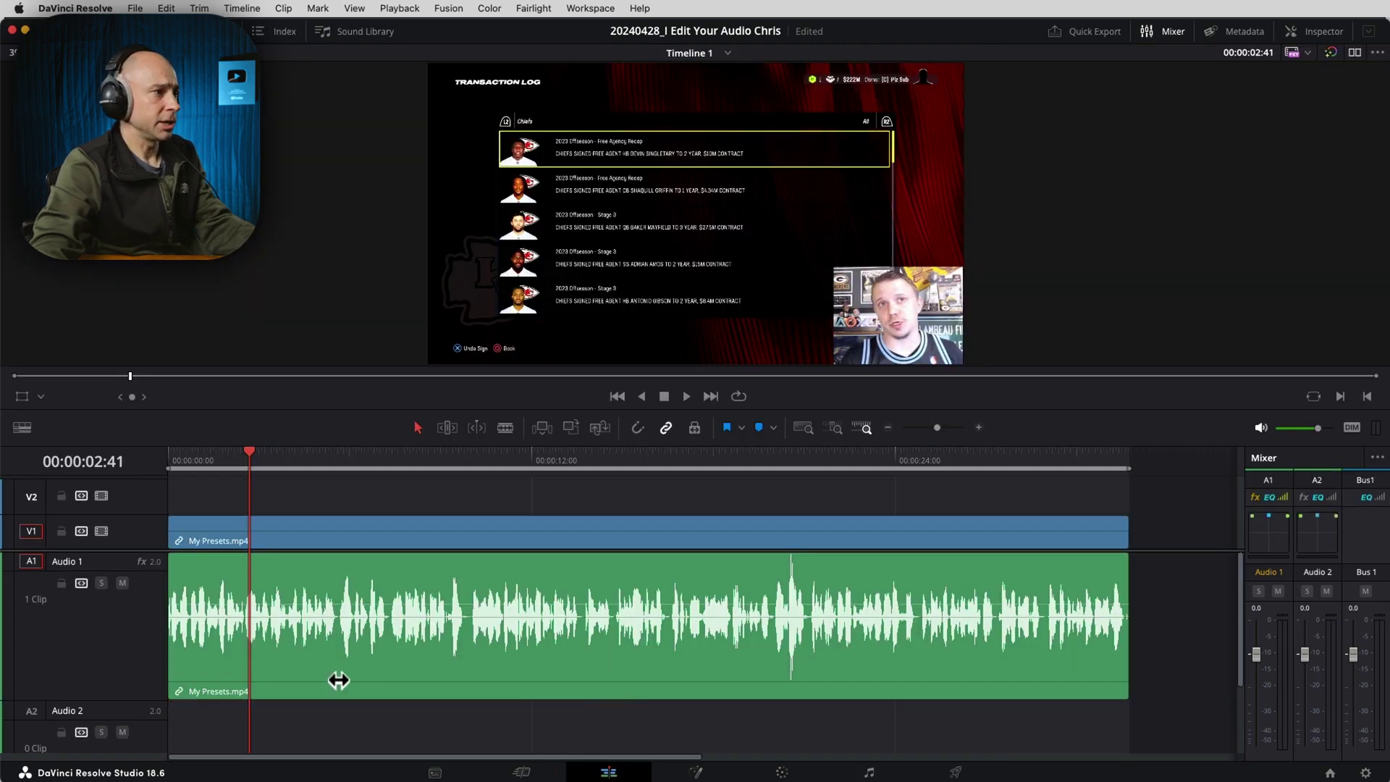
scroll(441, 633, "down", 1)
left_click(442, 632)
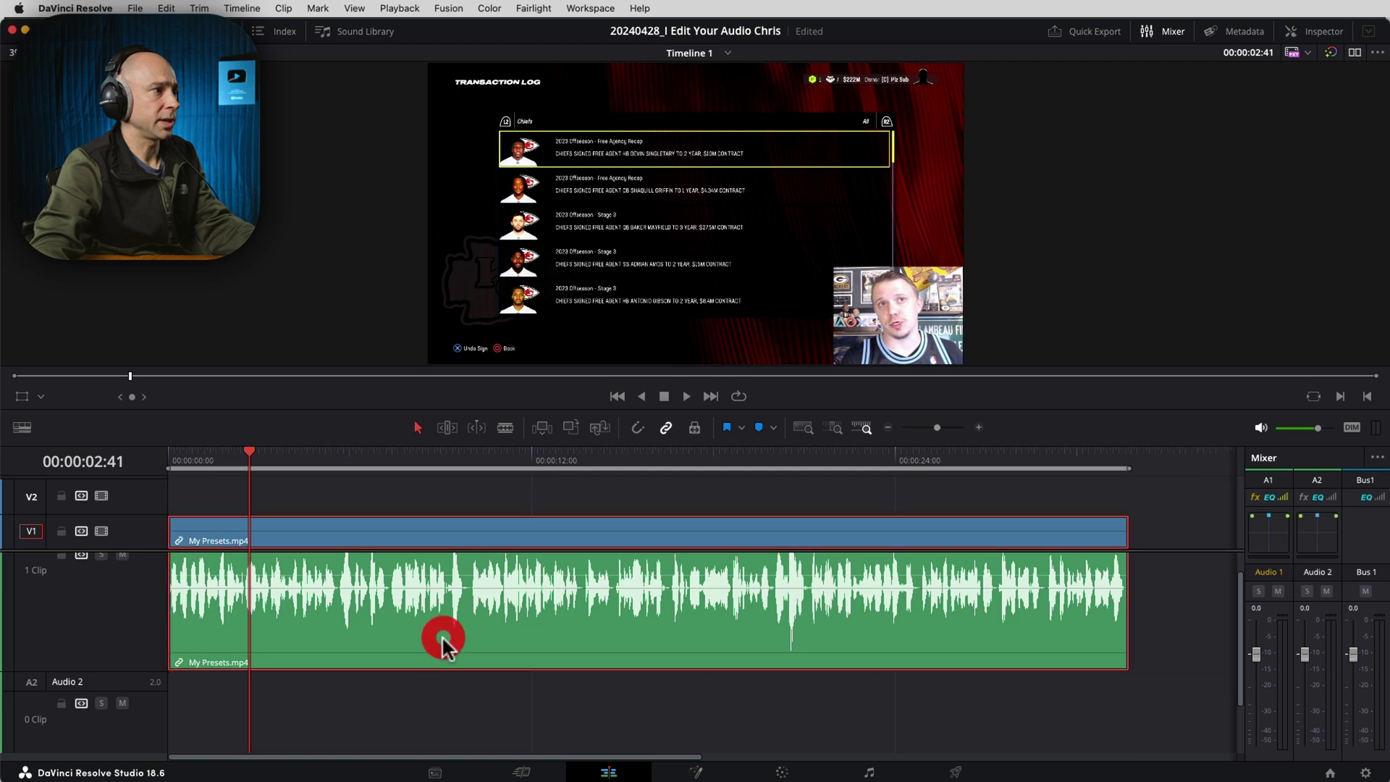
left_click(390, 623, "alt")
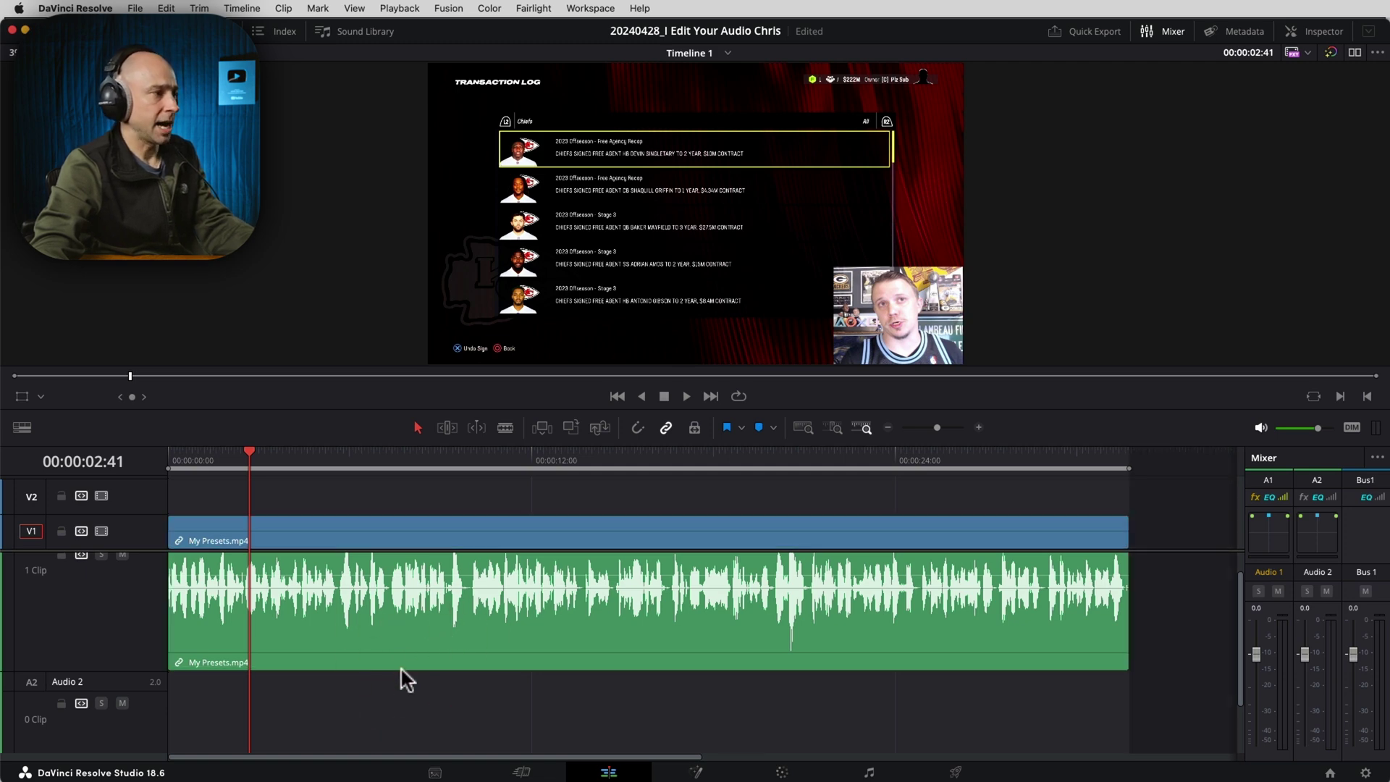
left_click_drag(404, 627, 402, 699)
scroll(74, 572, "down", 2)
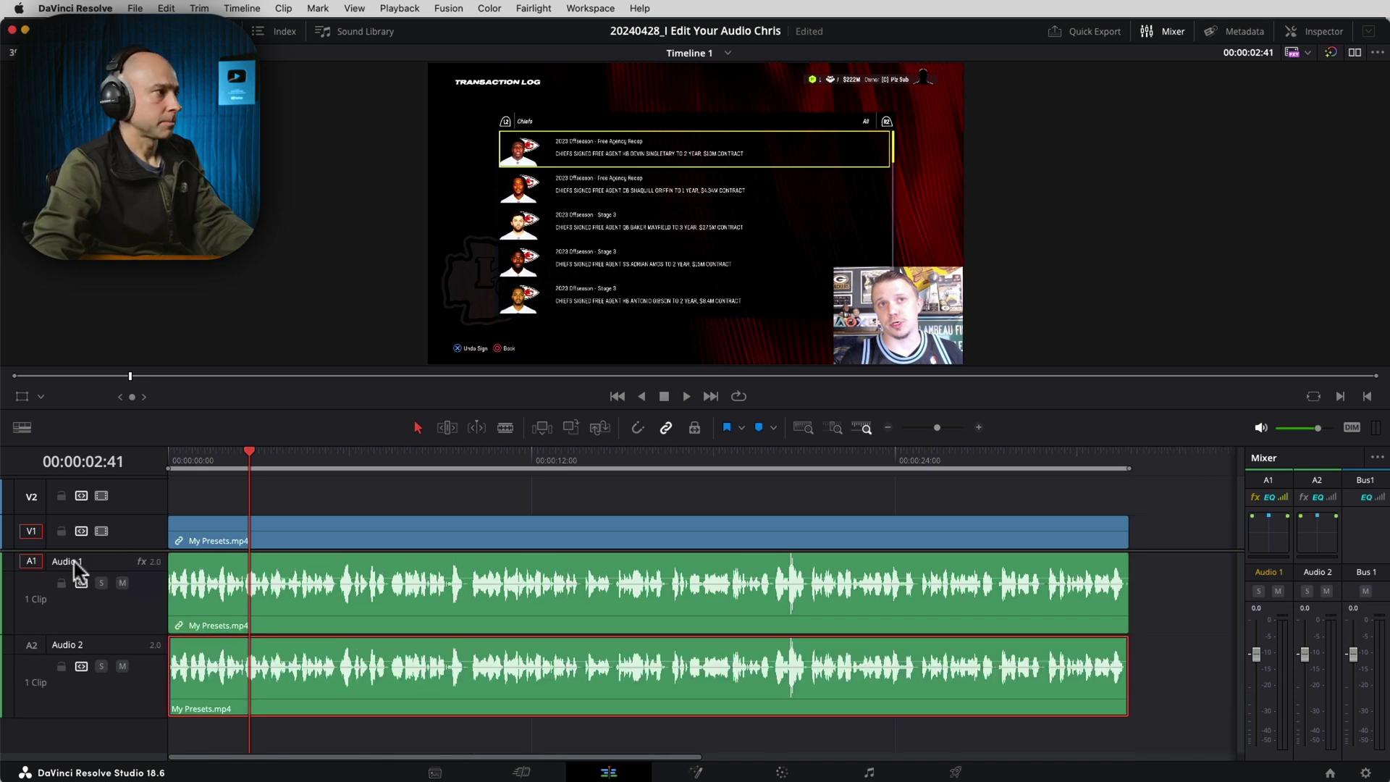
Rename the Audio 1 track as After and the Audio 2 track as Before
type("ter")
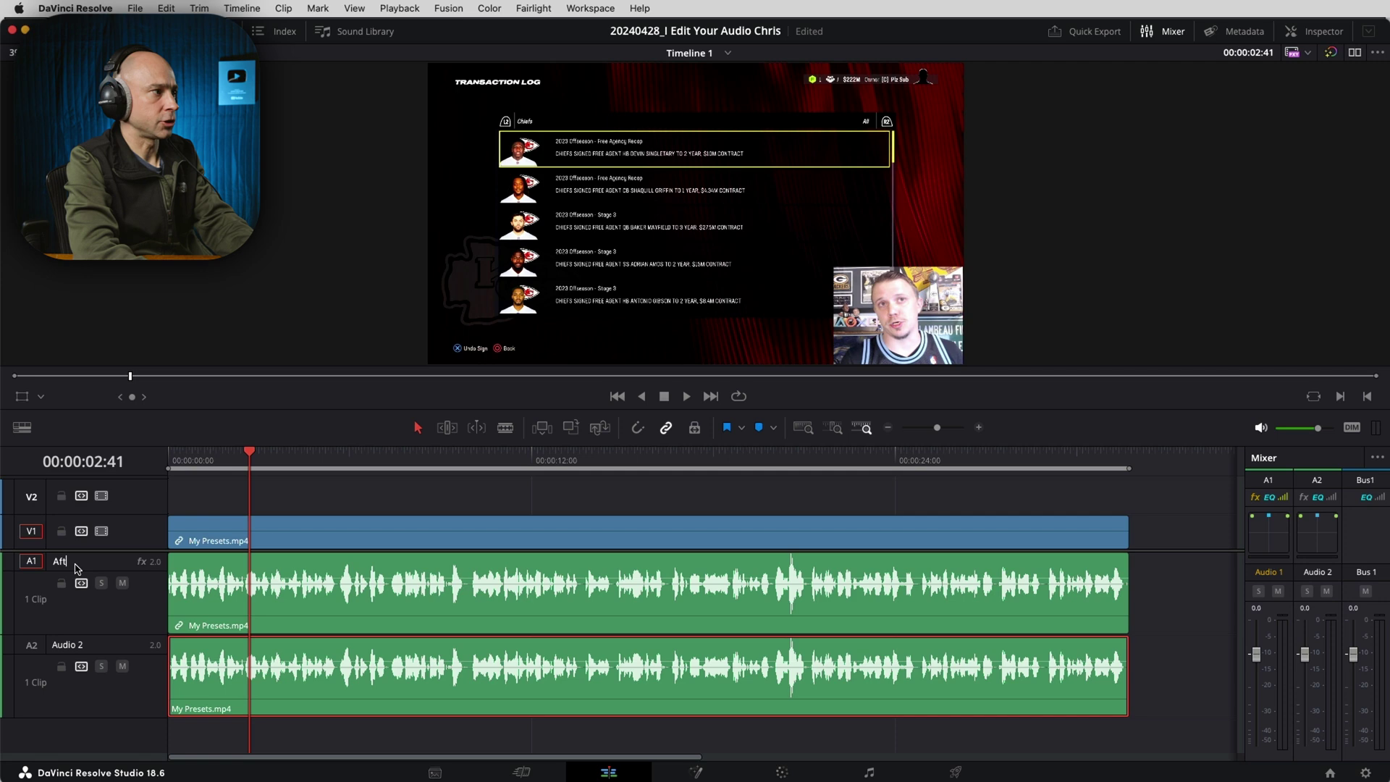
double_click(75, 646)
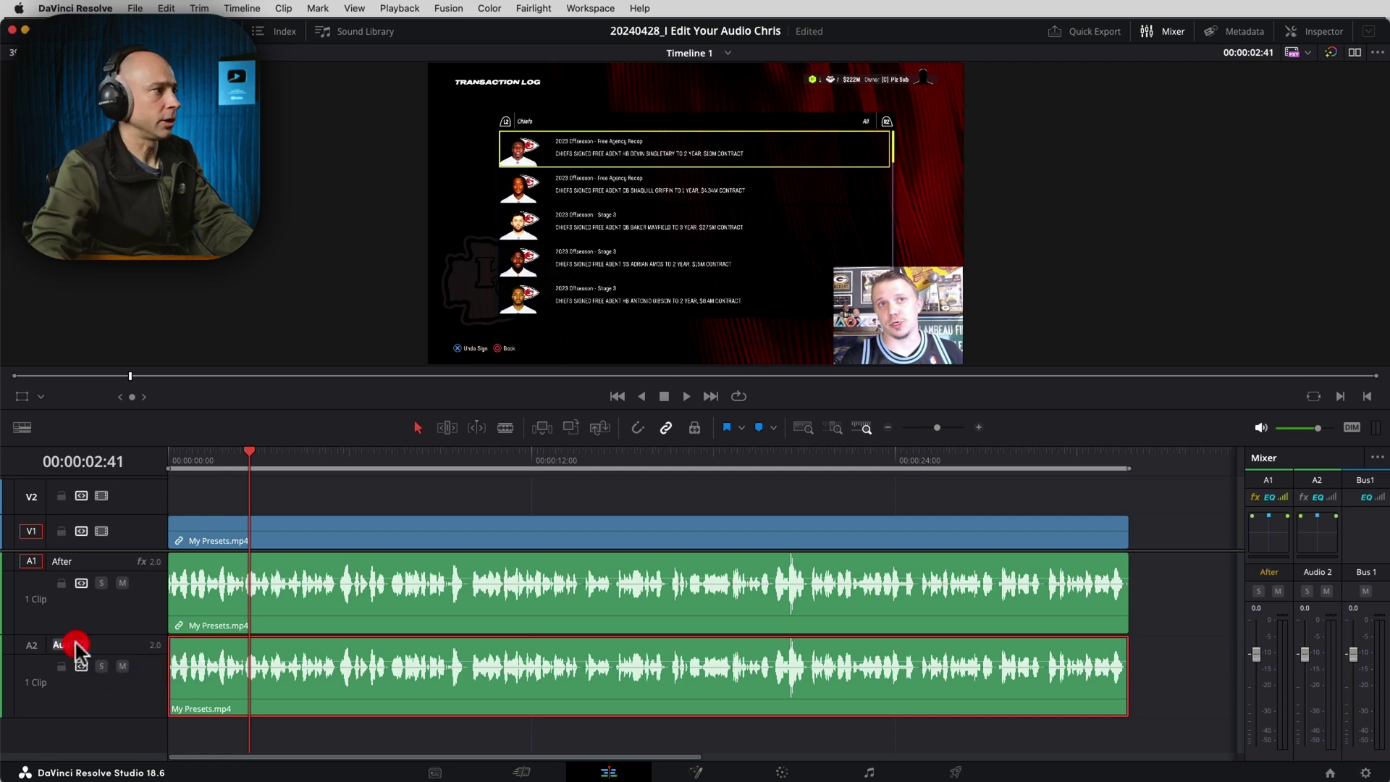
type("Before")
key("Return")
Mute the After track and play the timeline from the start to hear the unprocessed voice
left_click(167, 450)
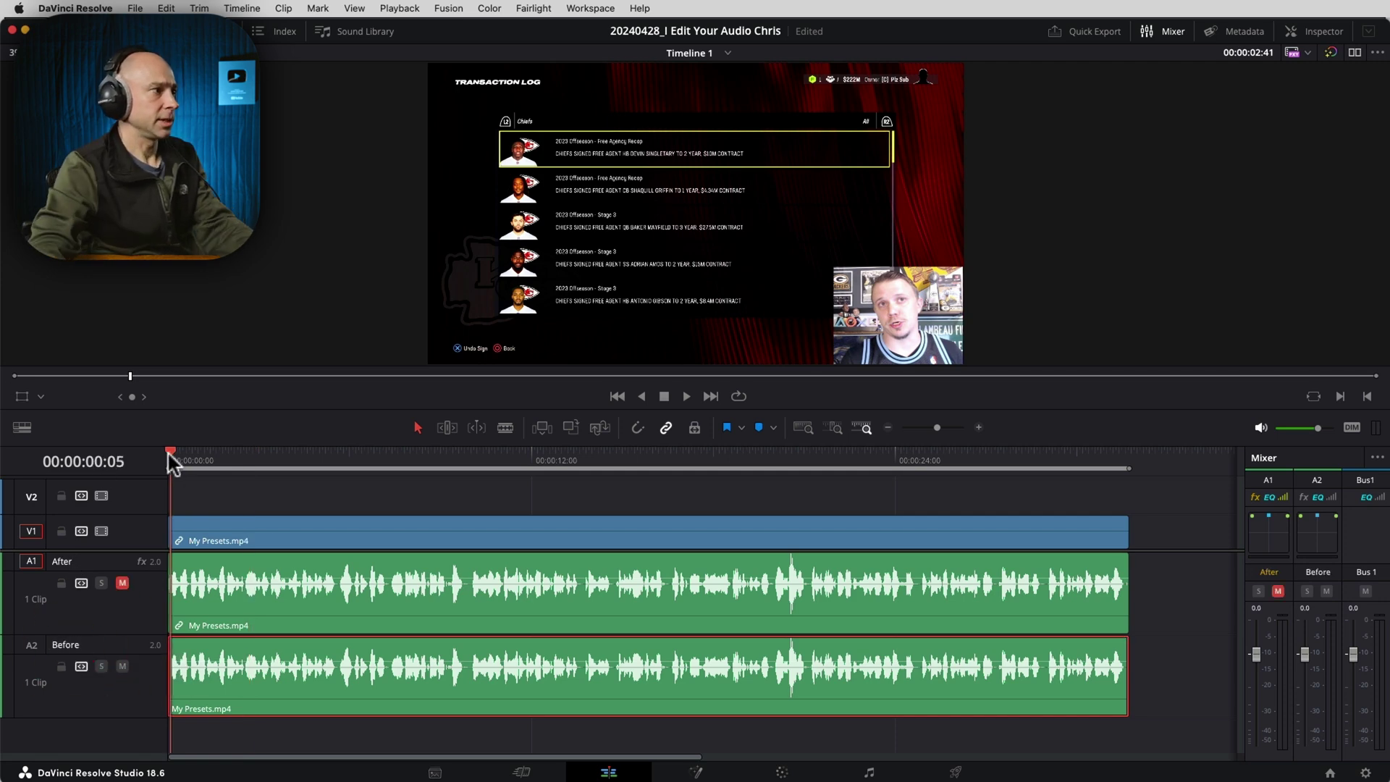
left_click(122, 583)
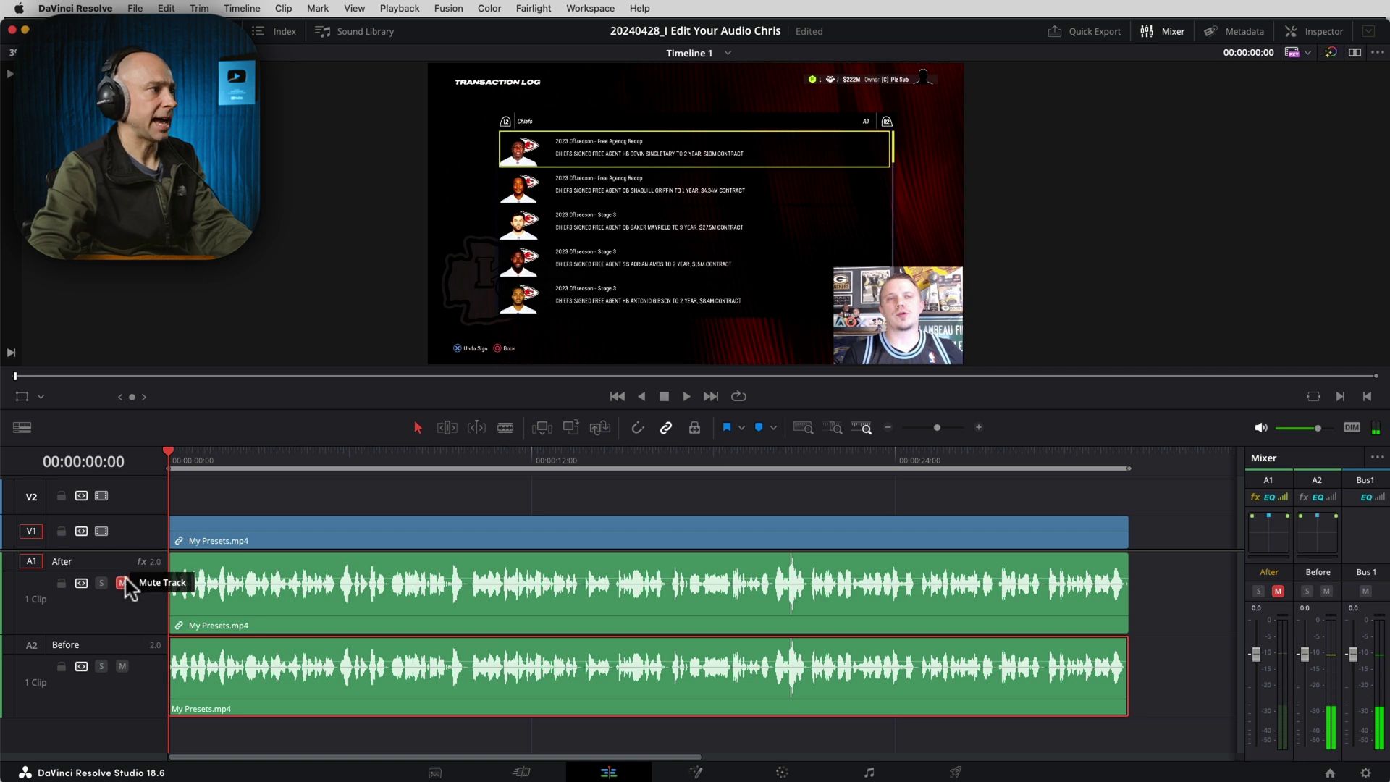
key("space")
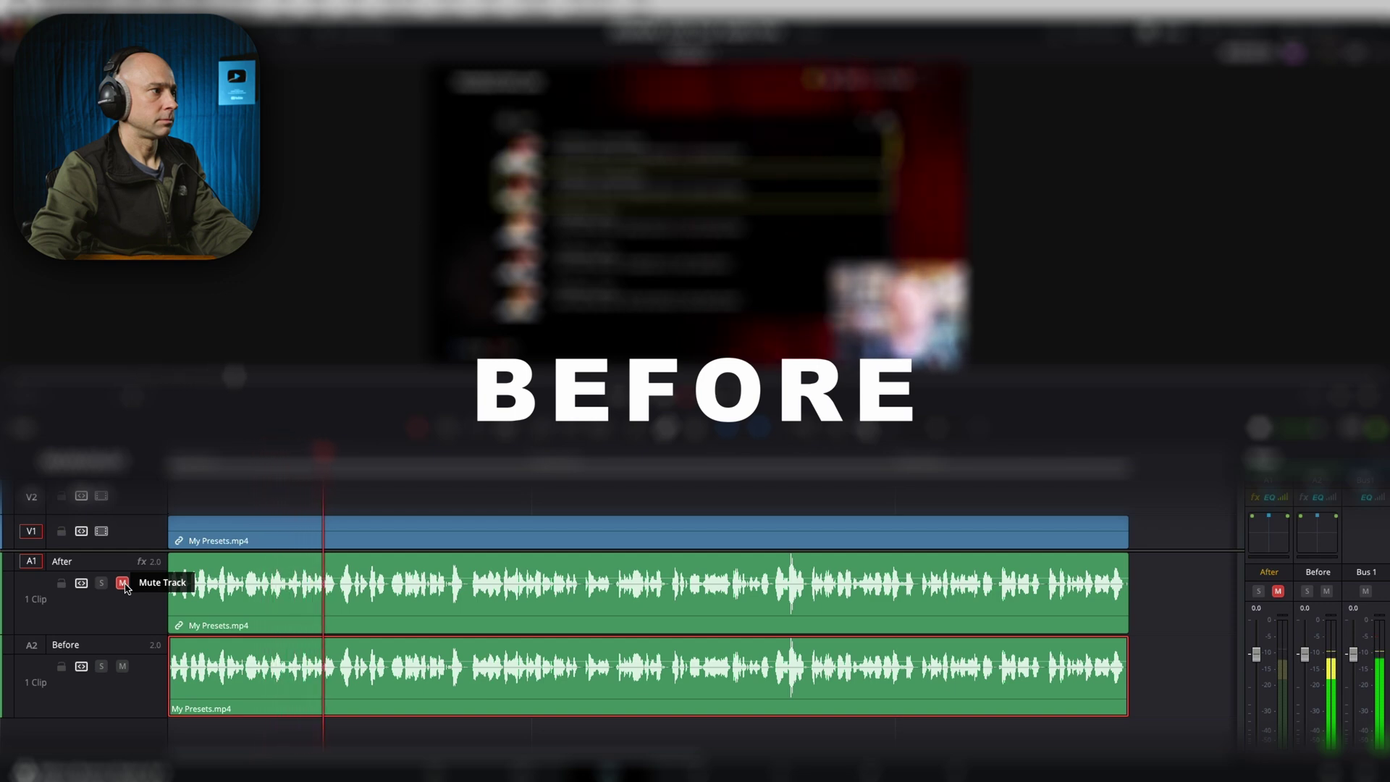
Alternate the mute between the Before and After tracks during playback to compare the voices, finishing with Before muted
left_click(122, 583)
left_click(123, 666)
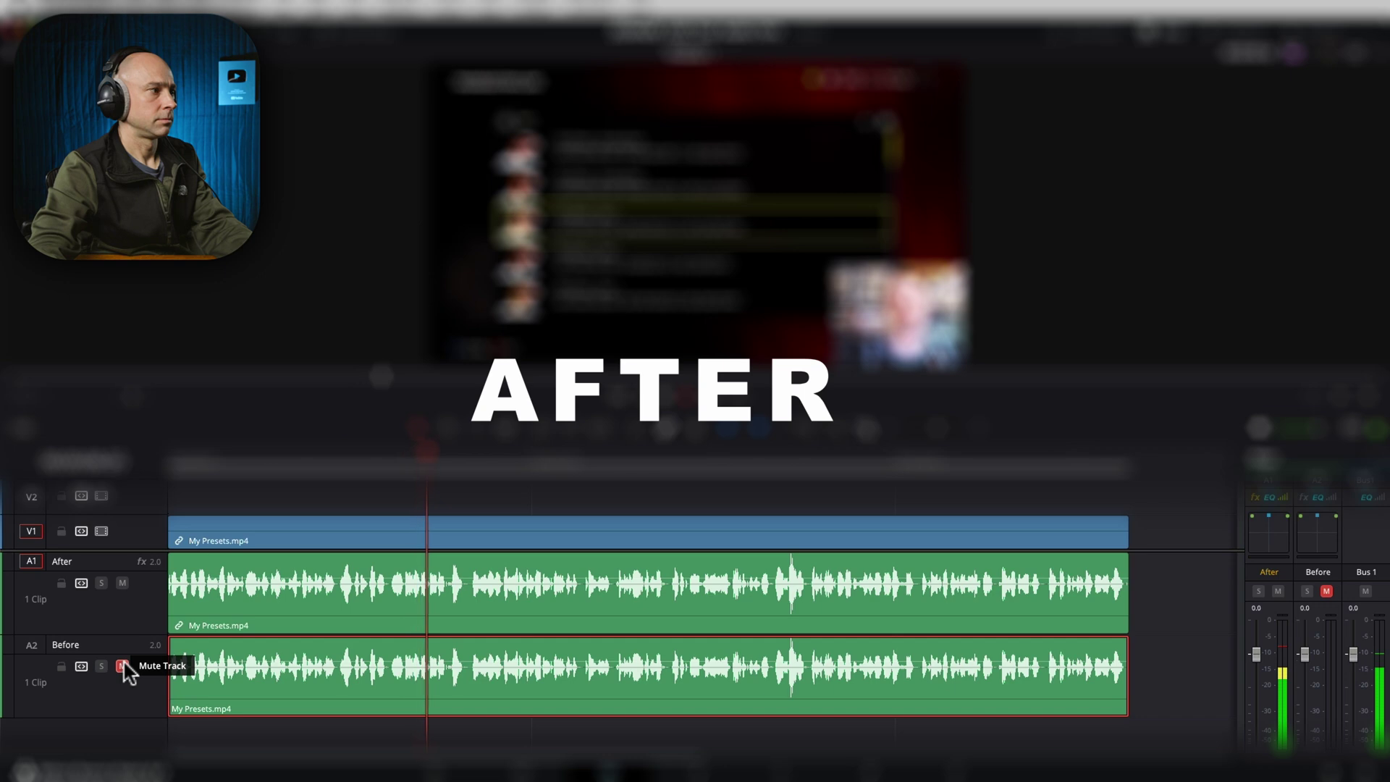
left_click(122, 666)
left_click(122, 583)
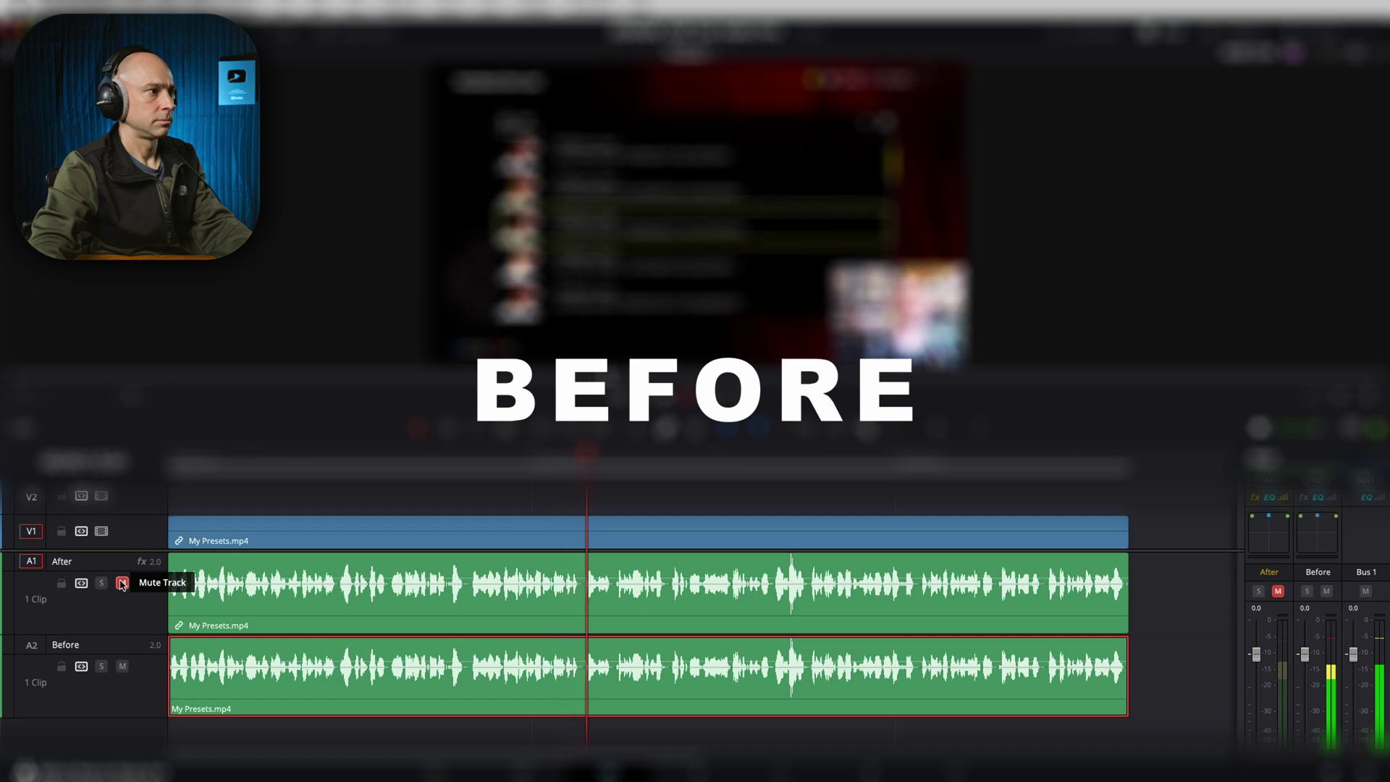
left_click(122, 583)
left_click(122, 666)
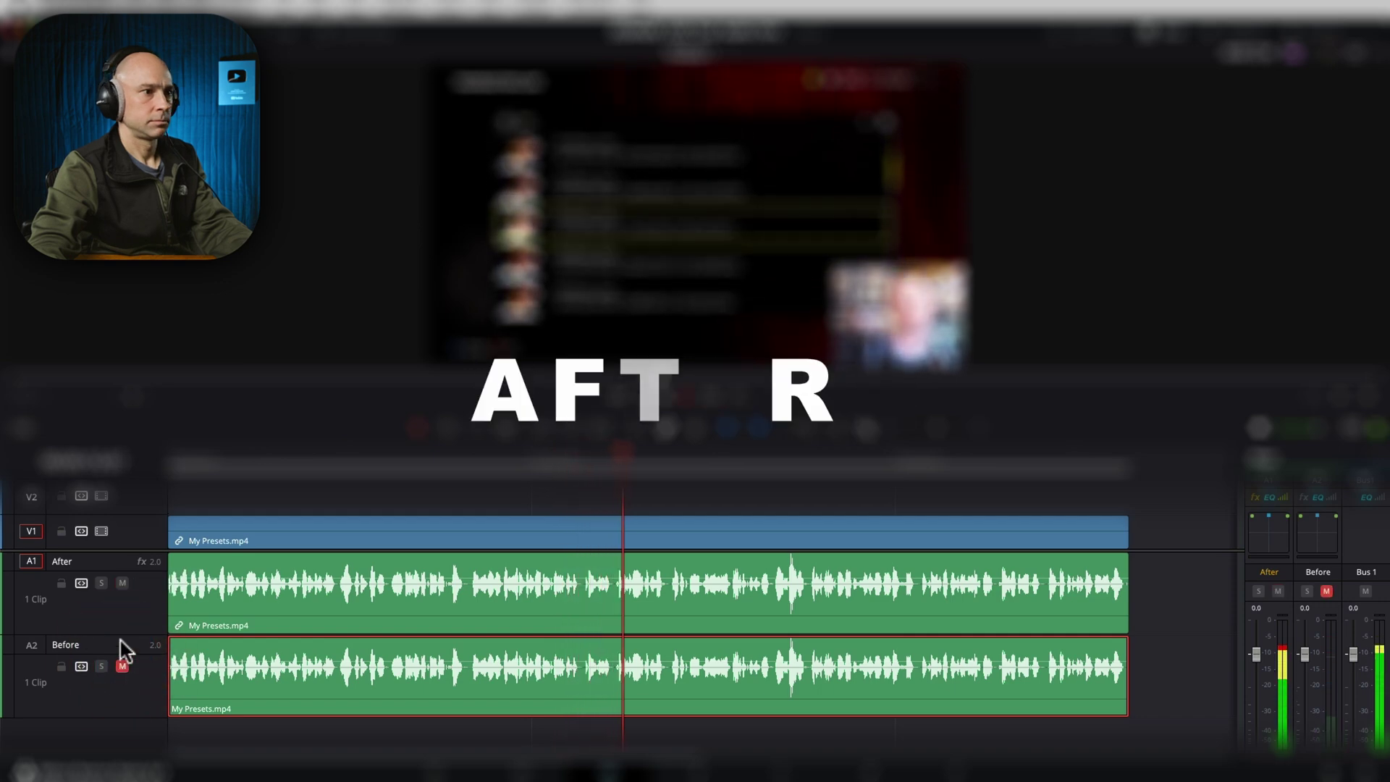